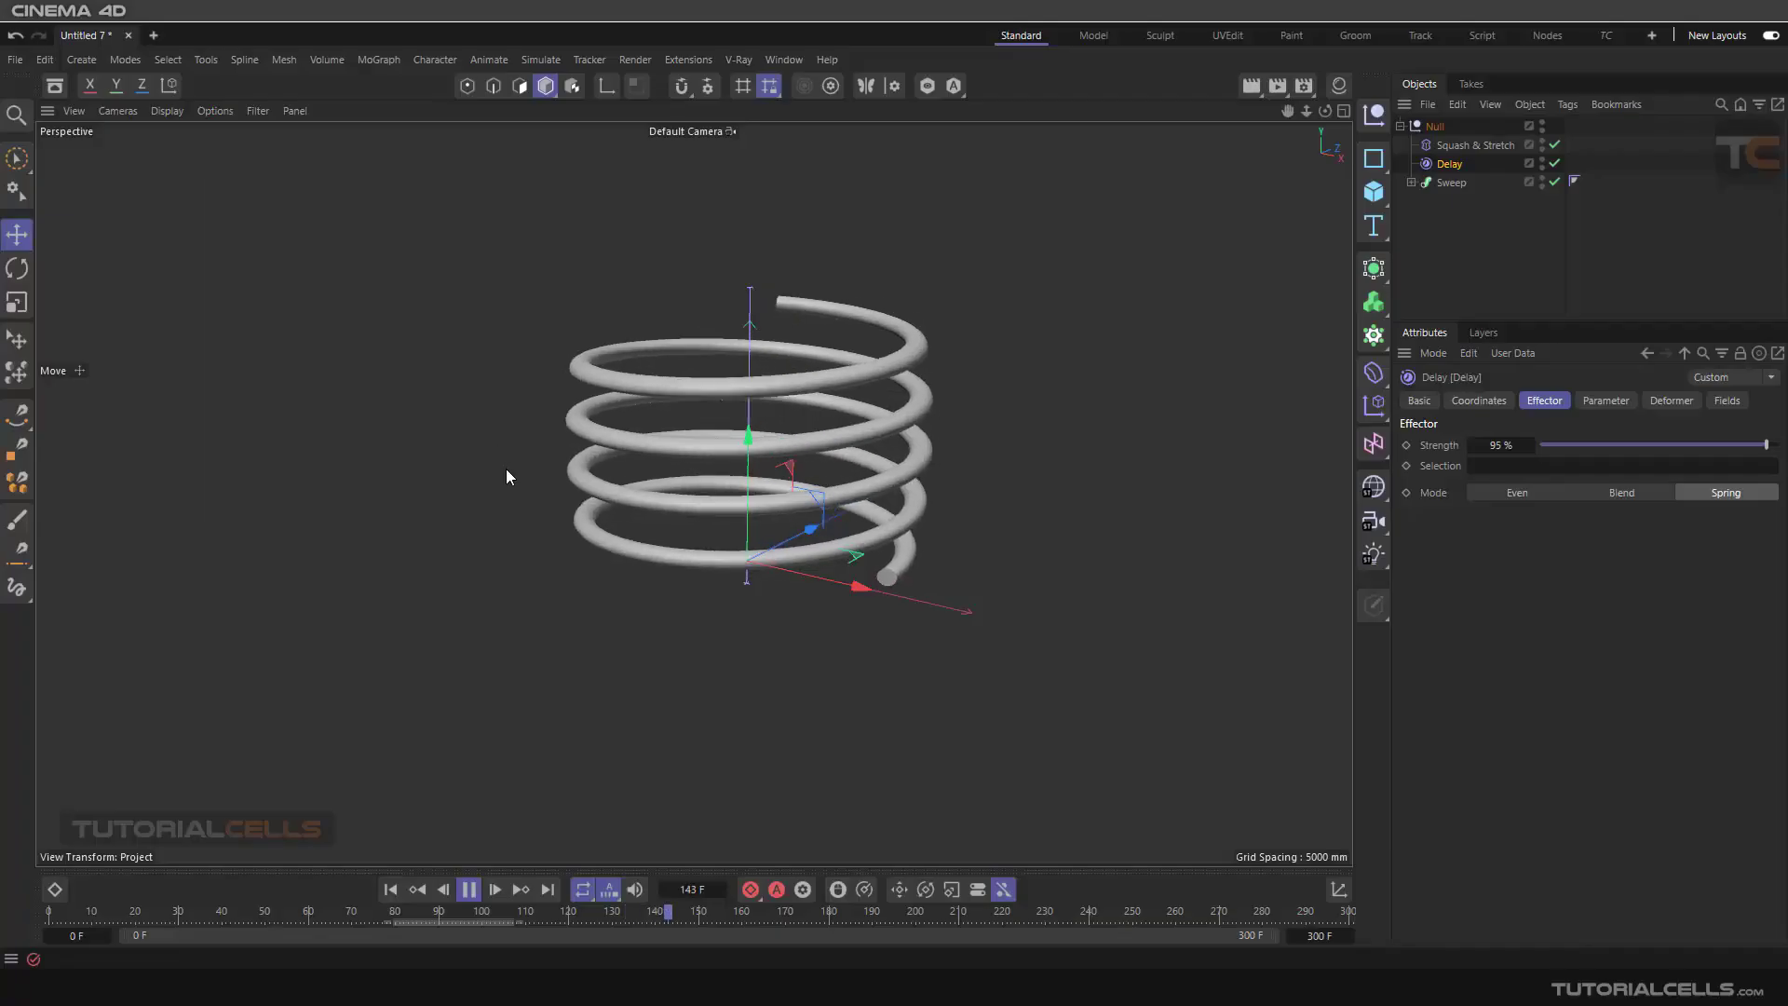
Step: Replay the spring animation and inspect the Helix, Sweep, Squash & Stretch and Delay settings
left_click(391, 890)
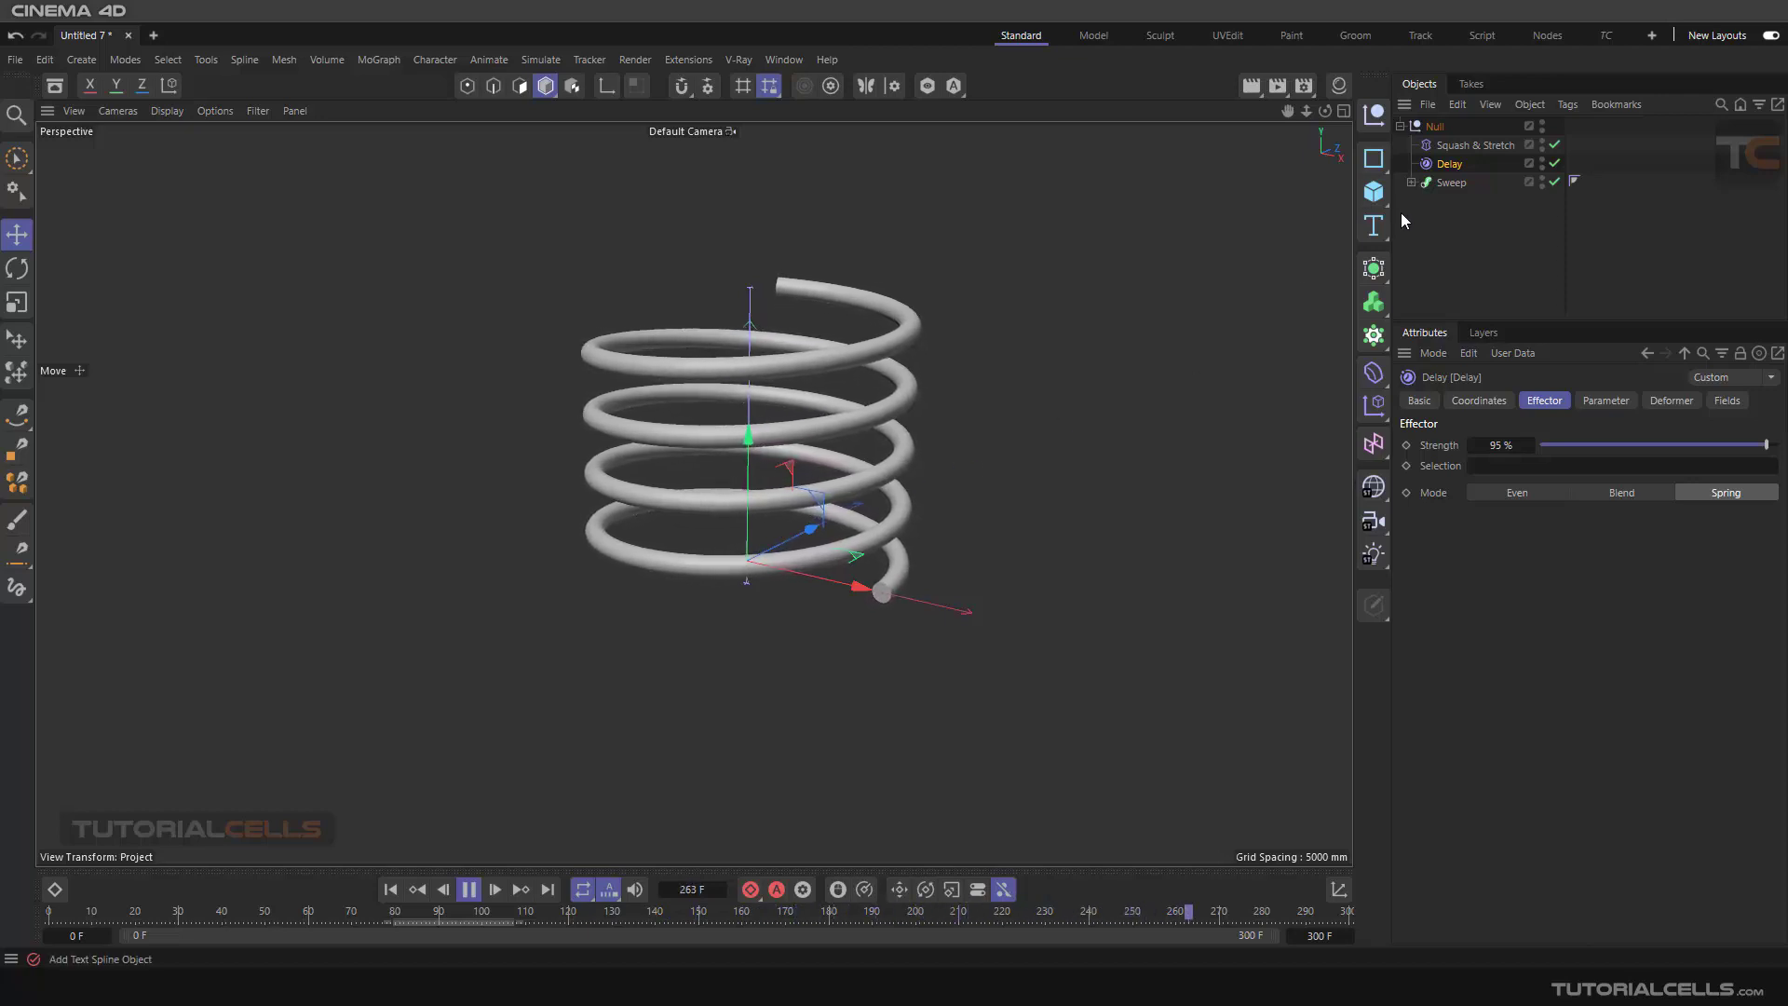
left_click(1412, 182)
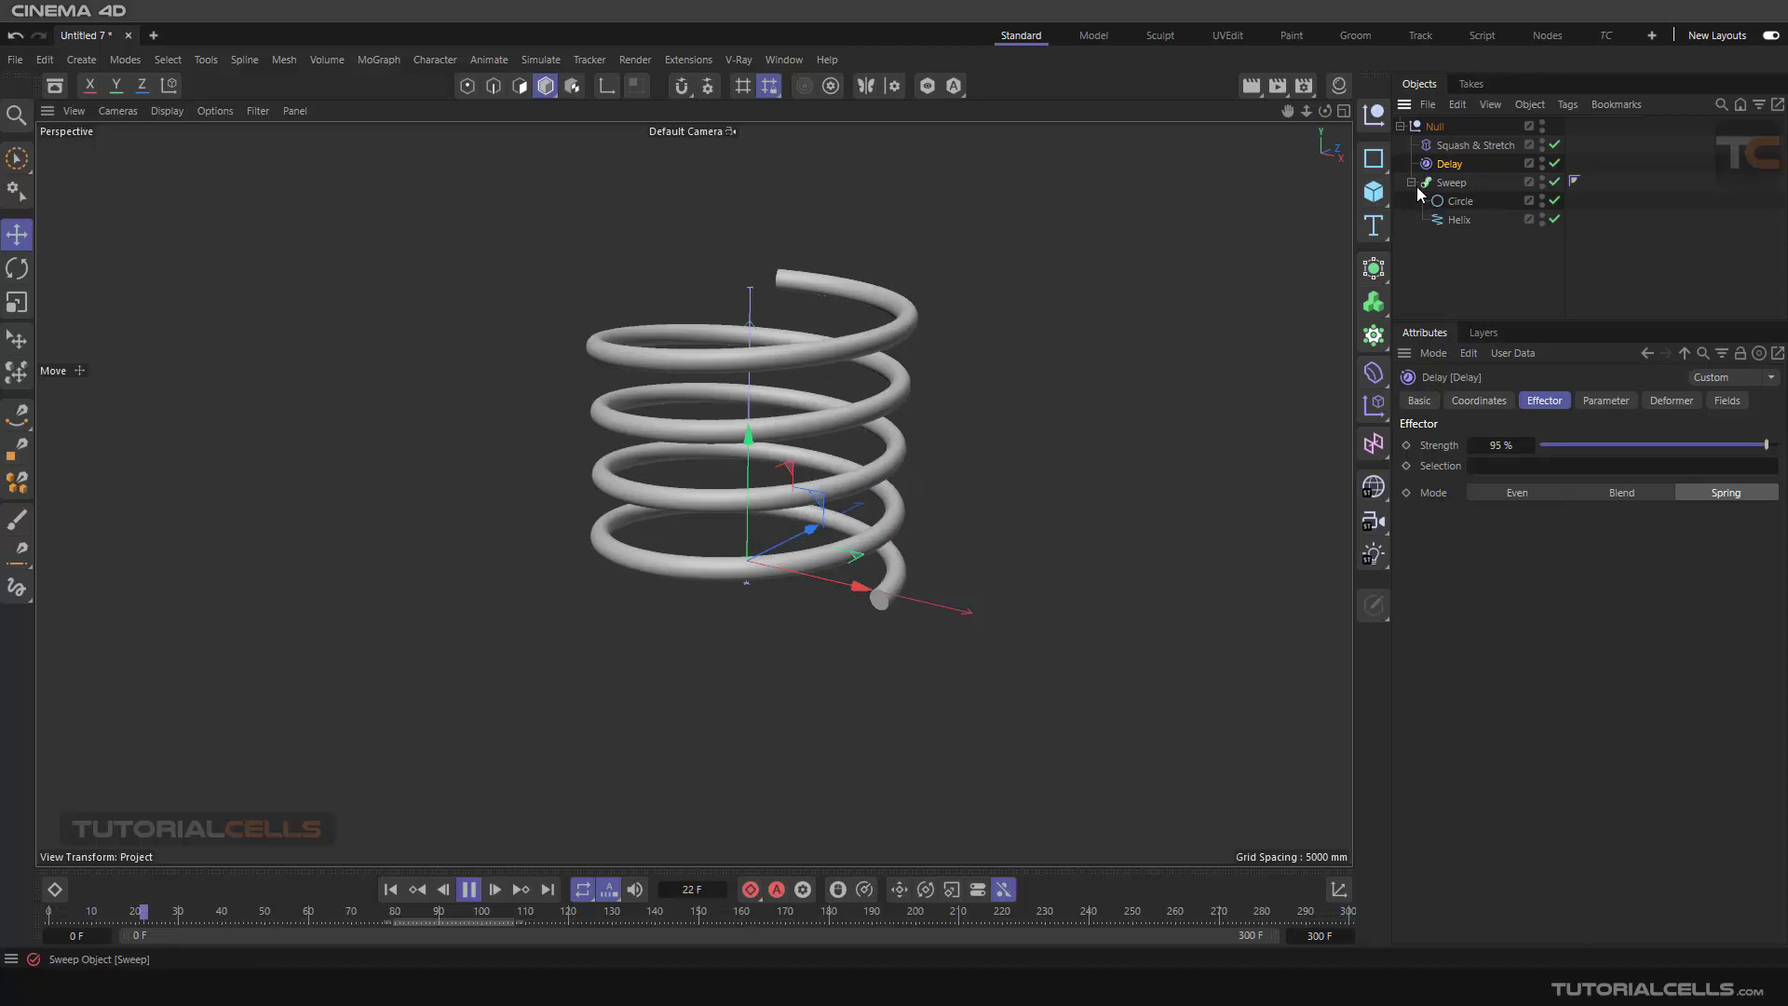
left_click(1443, 220)
left_click(1440, 179)
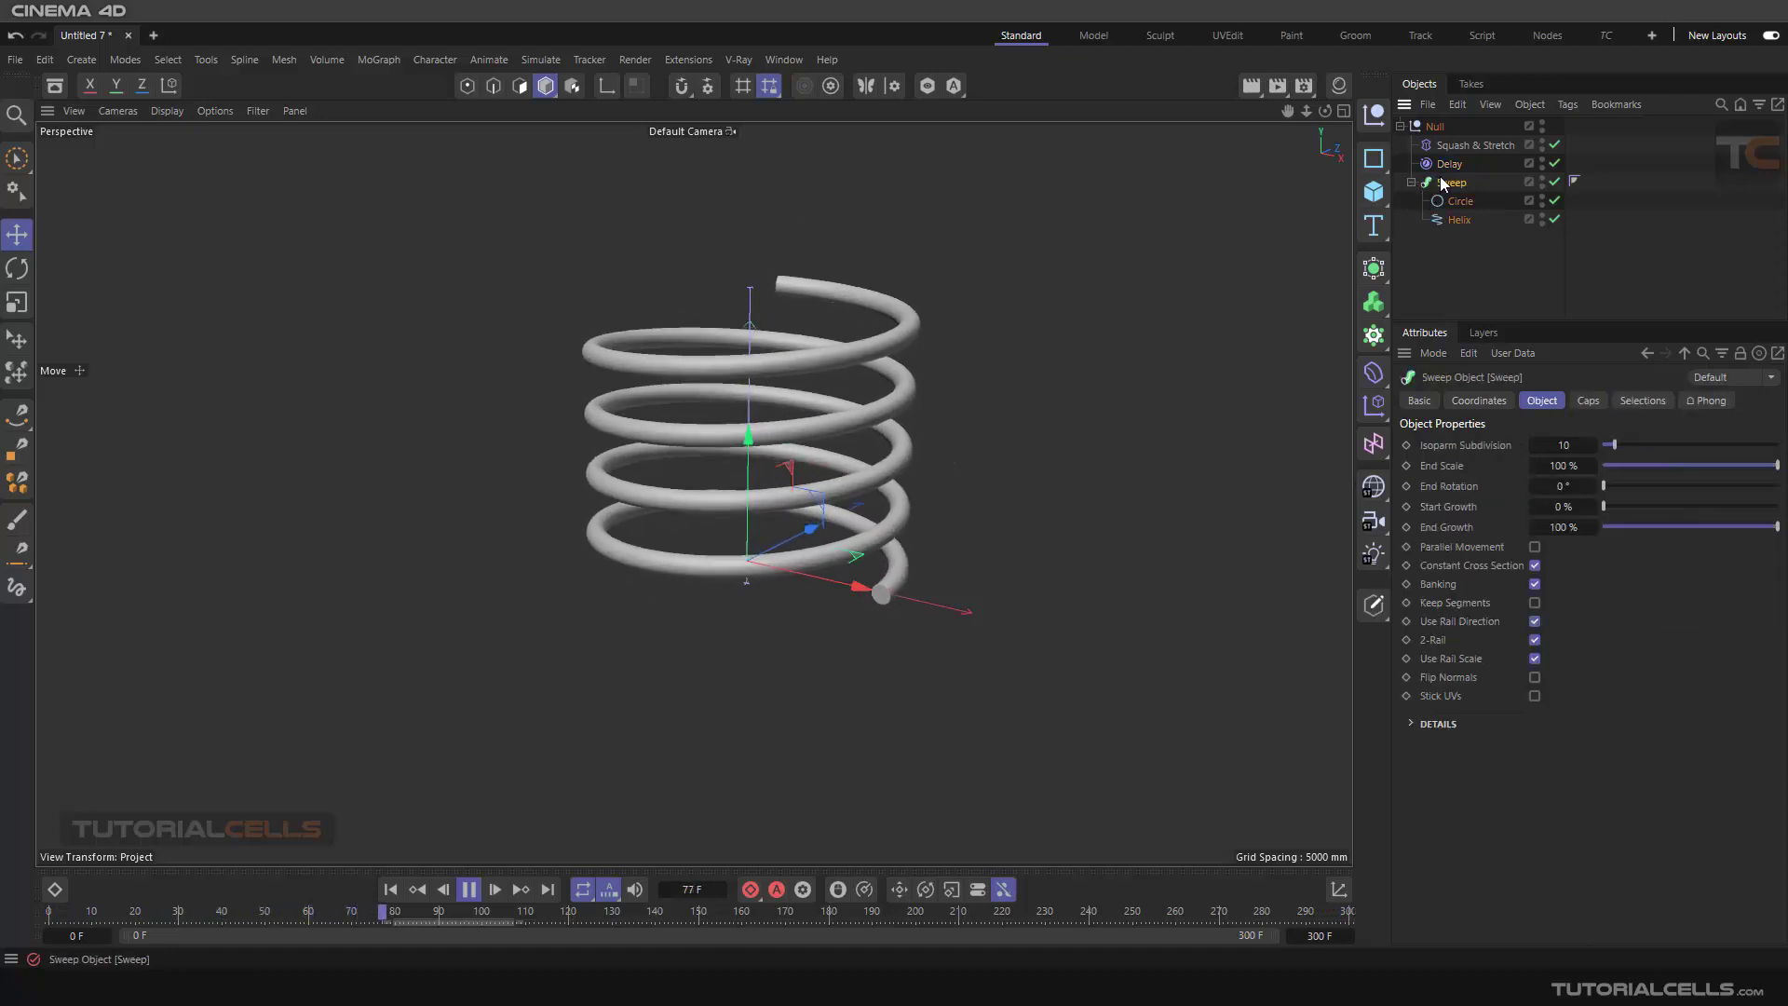
left_click(1449, 147)
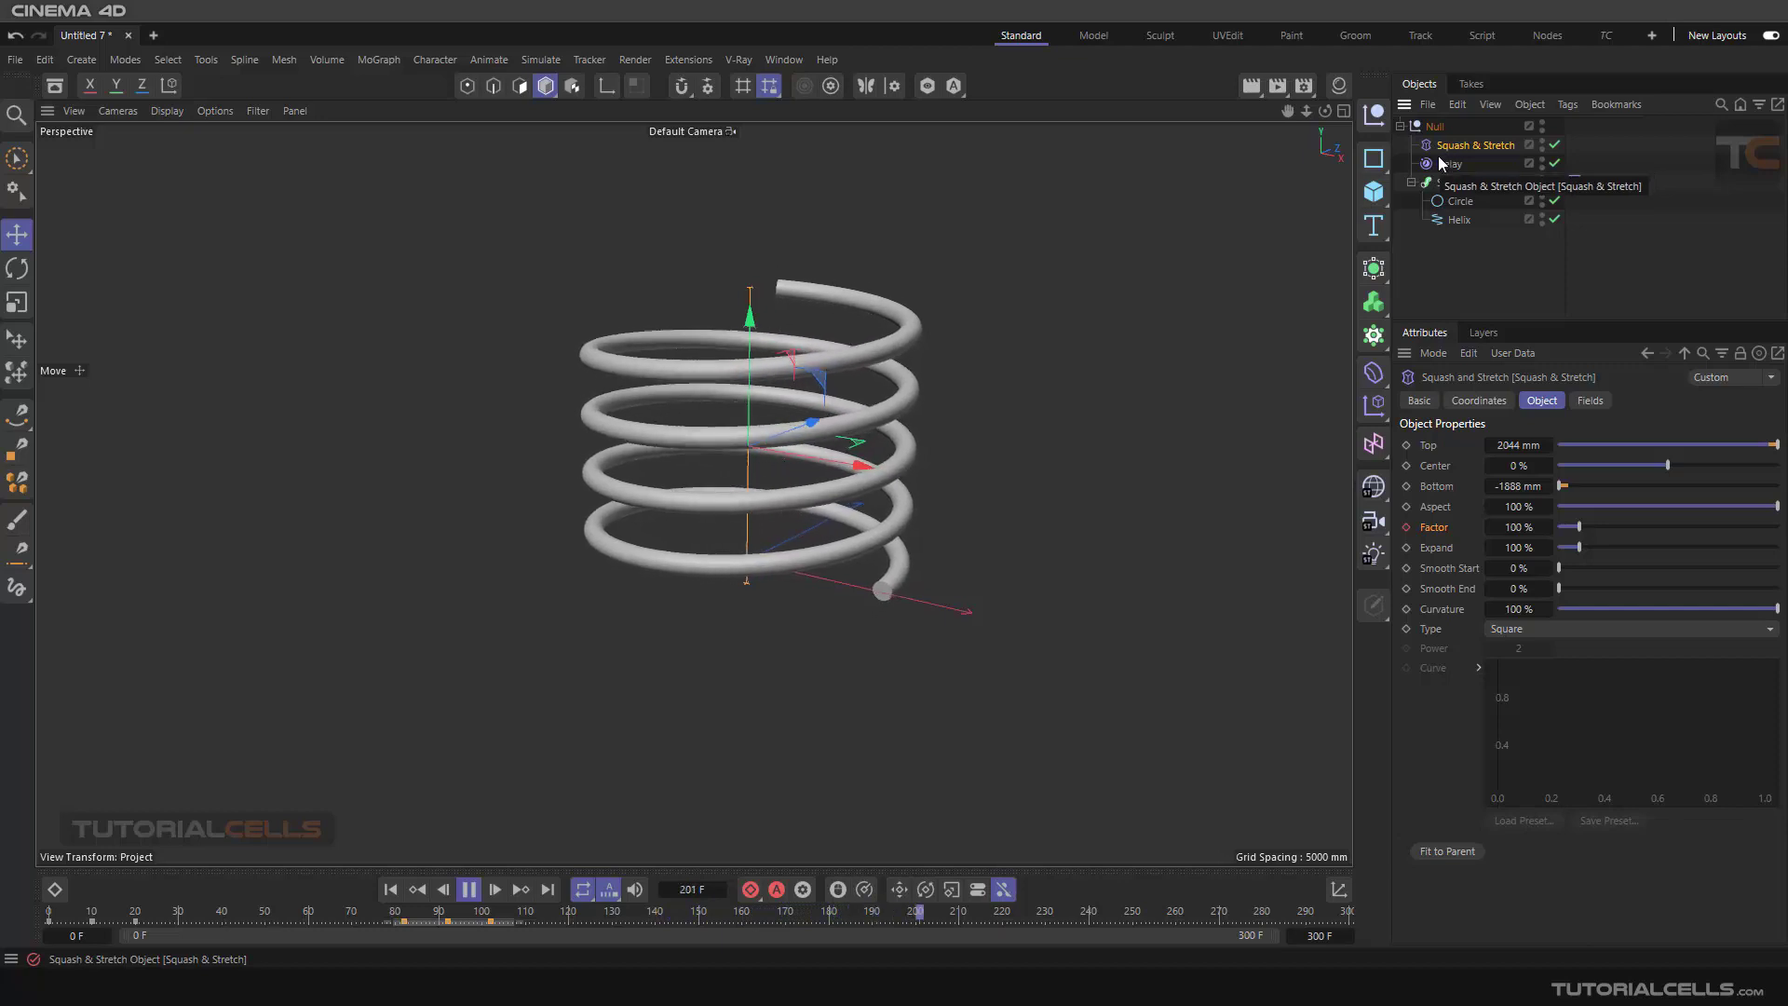
left_click(1443, 166)
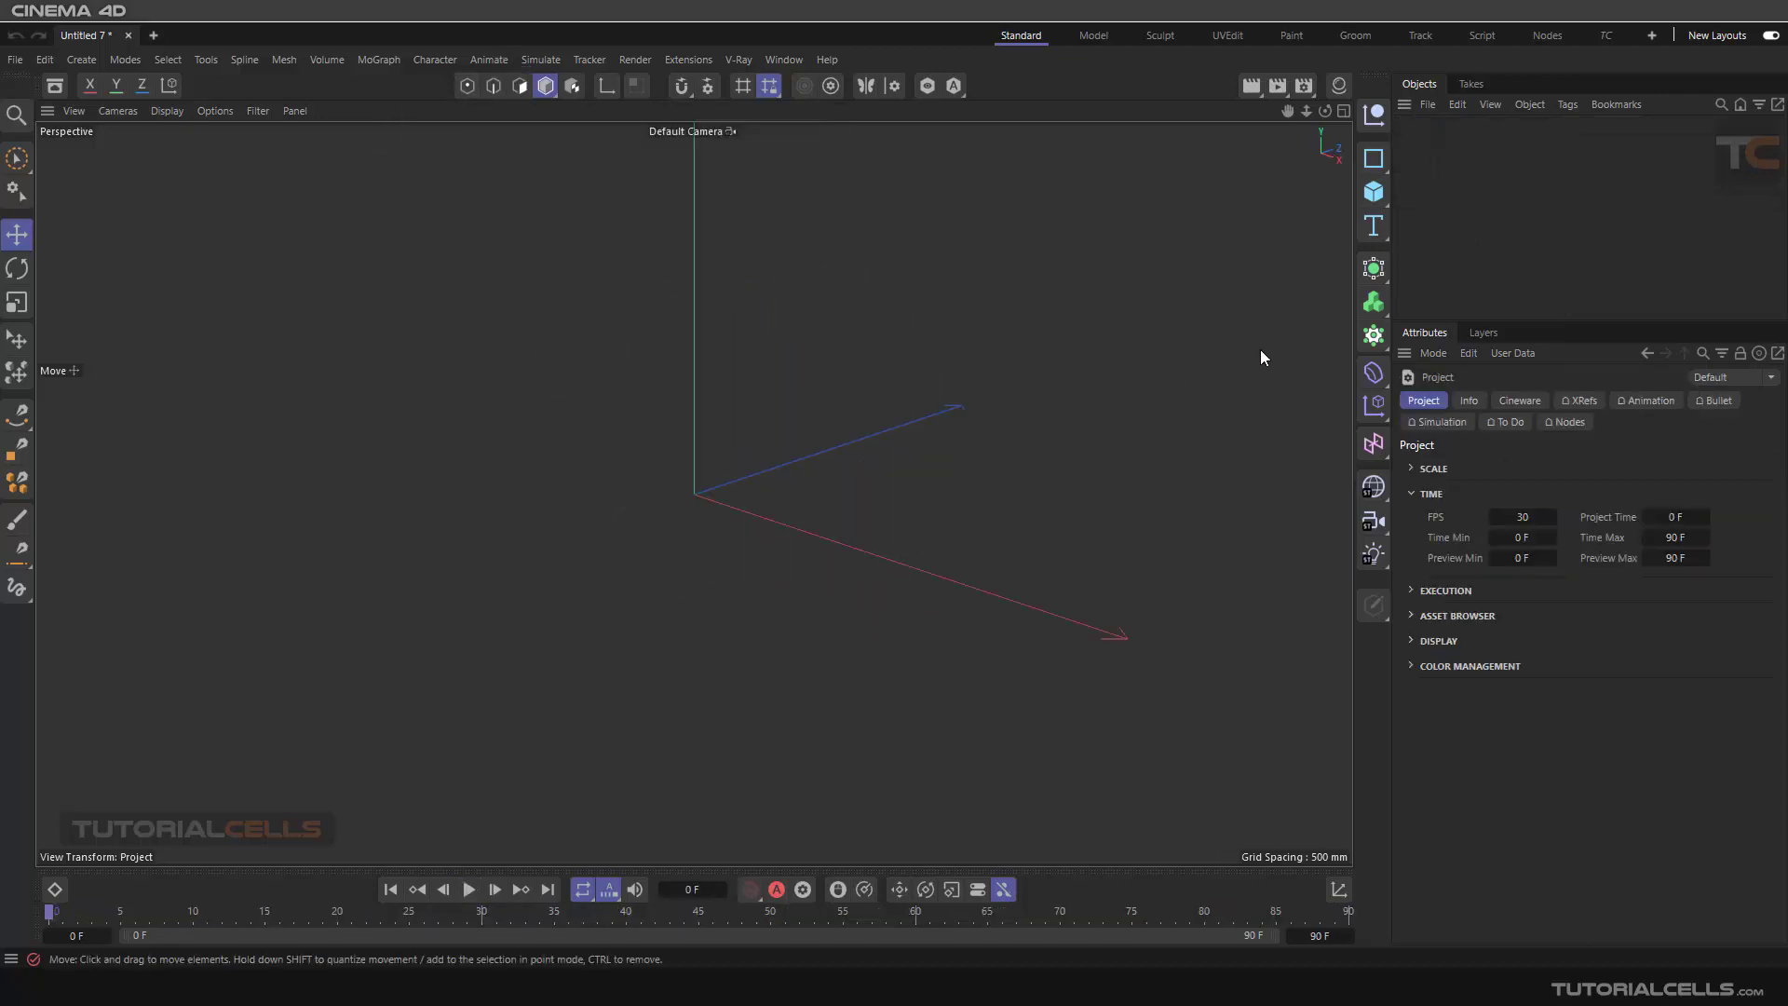
Step: Add a Helix spline to the scene and reselect it for editing
left_click(1373, 160)
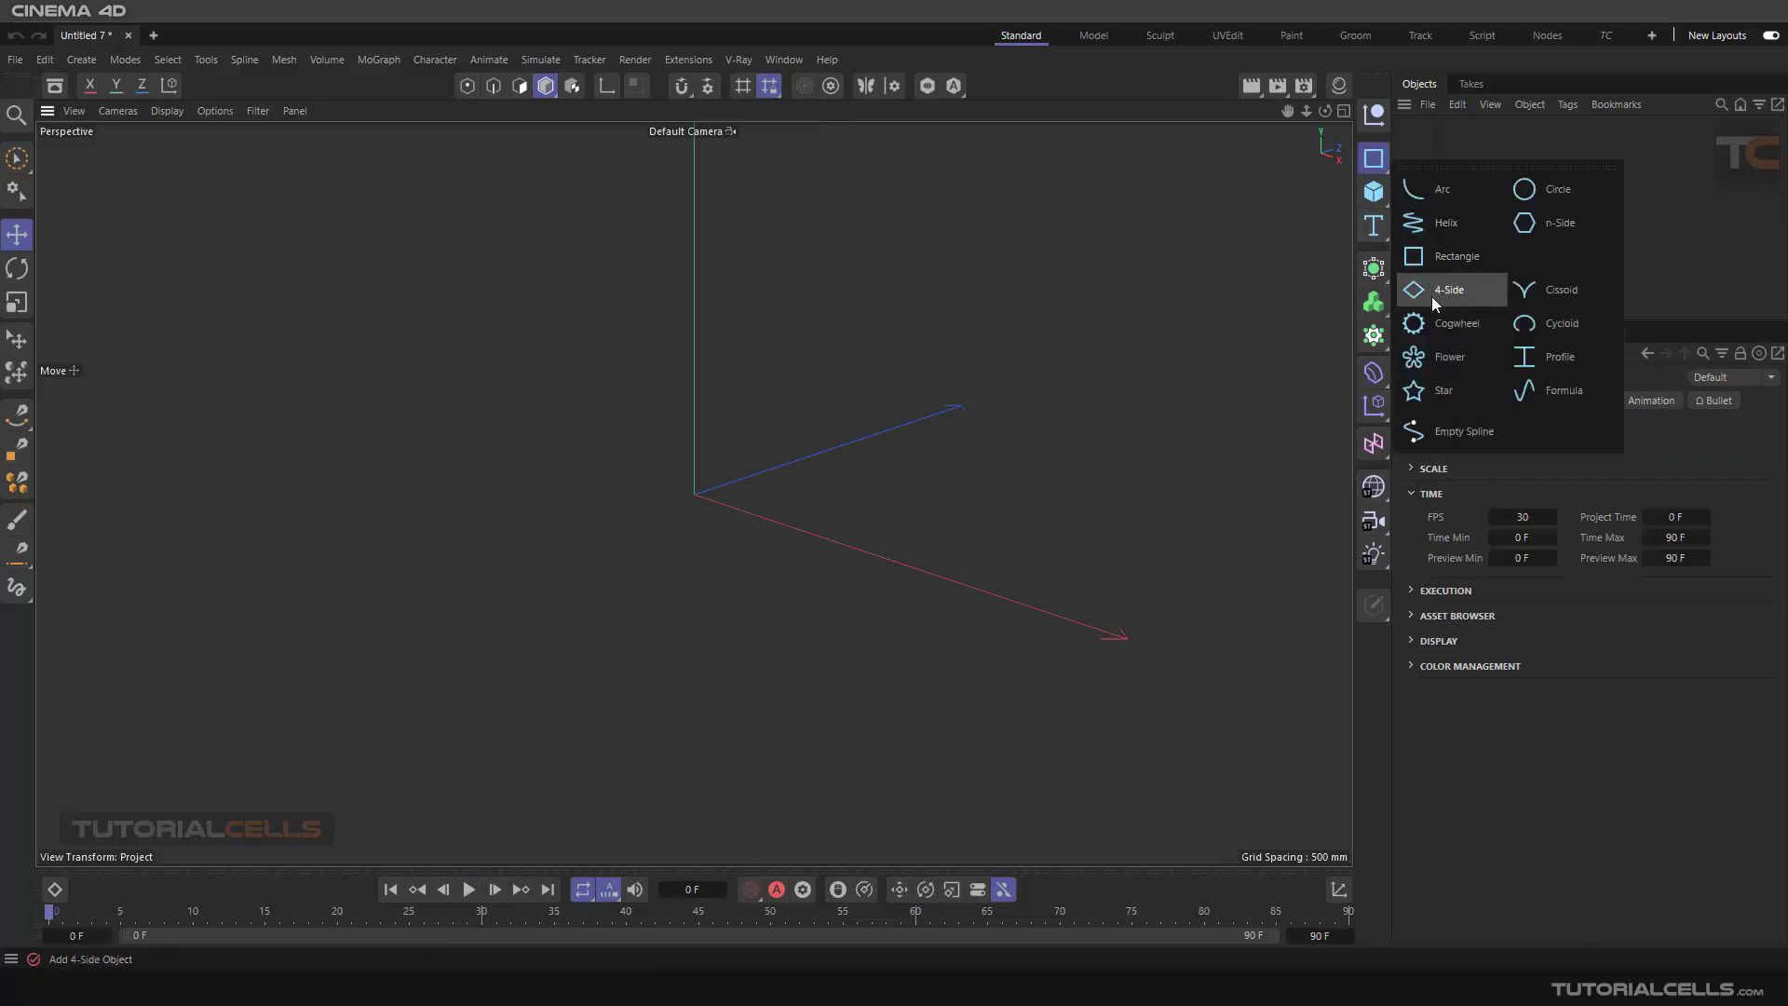
left_click(1449, 222)
left_click_drag(689, 447, 551, 462, "alt")
key("r")
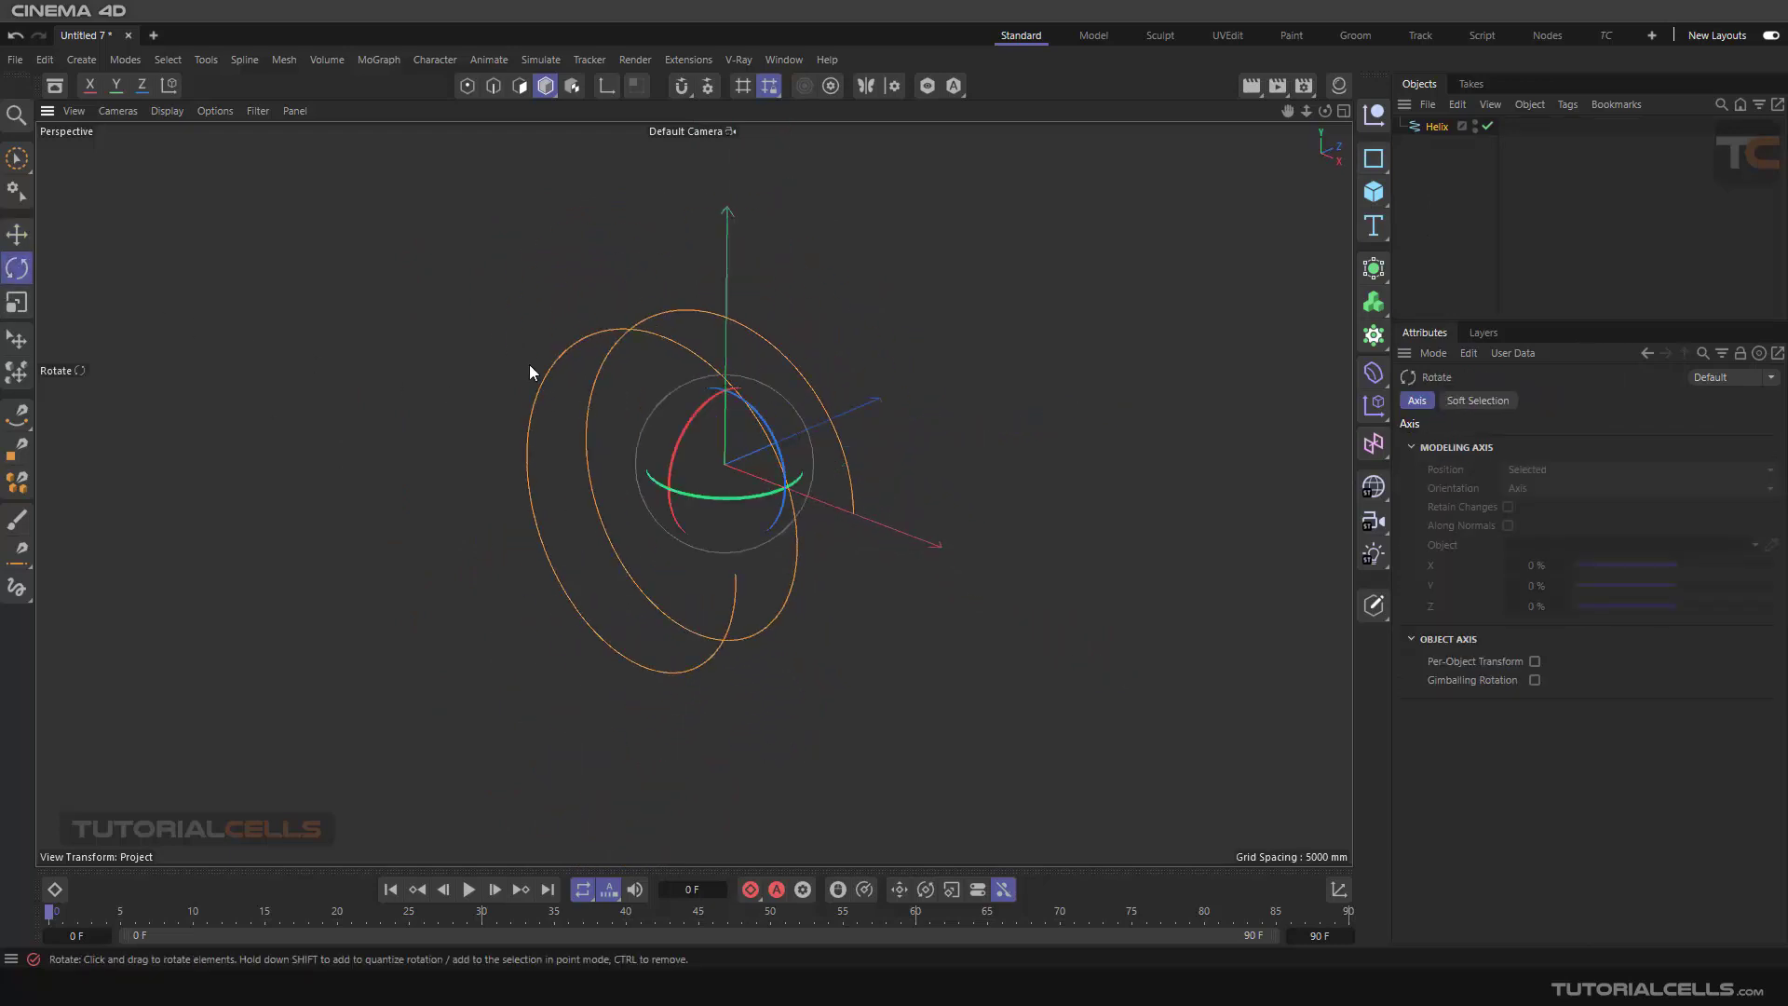
left_click(1102, 340)
left_click(1437, 126)
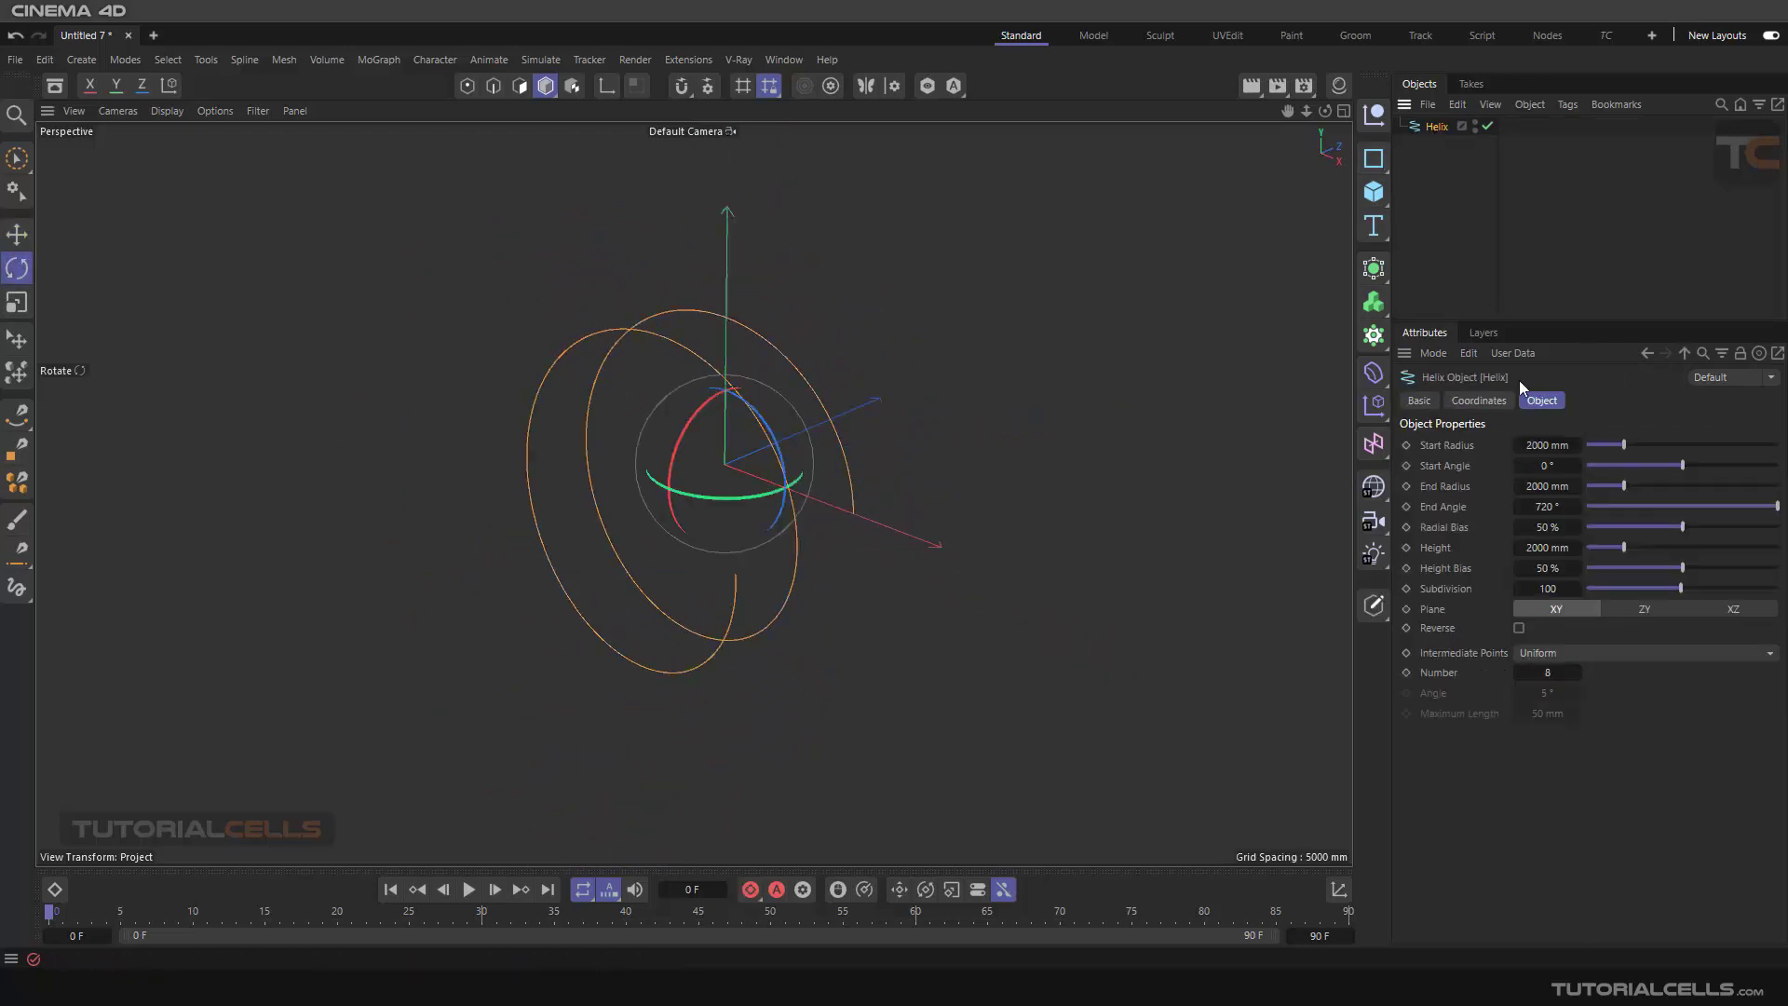
Step: Lay the helix in the XZ plane with End Angle 1552° and Height 3347 mm
left_click(1646, 611)
left_click(1696, 609)
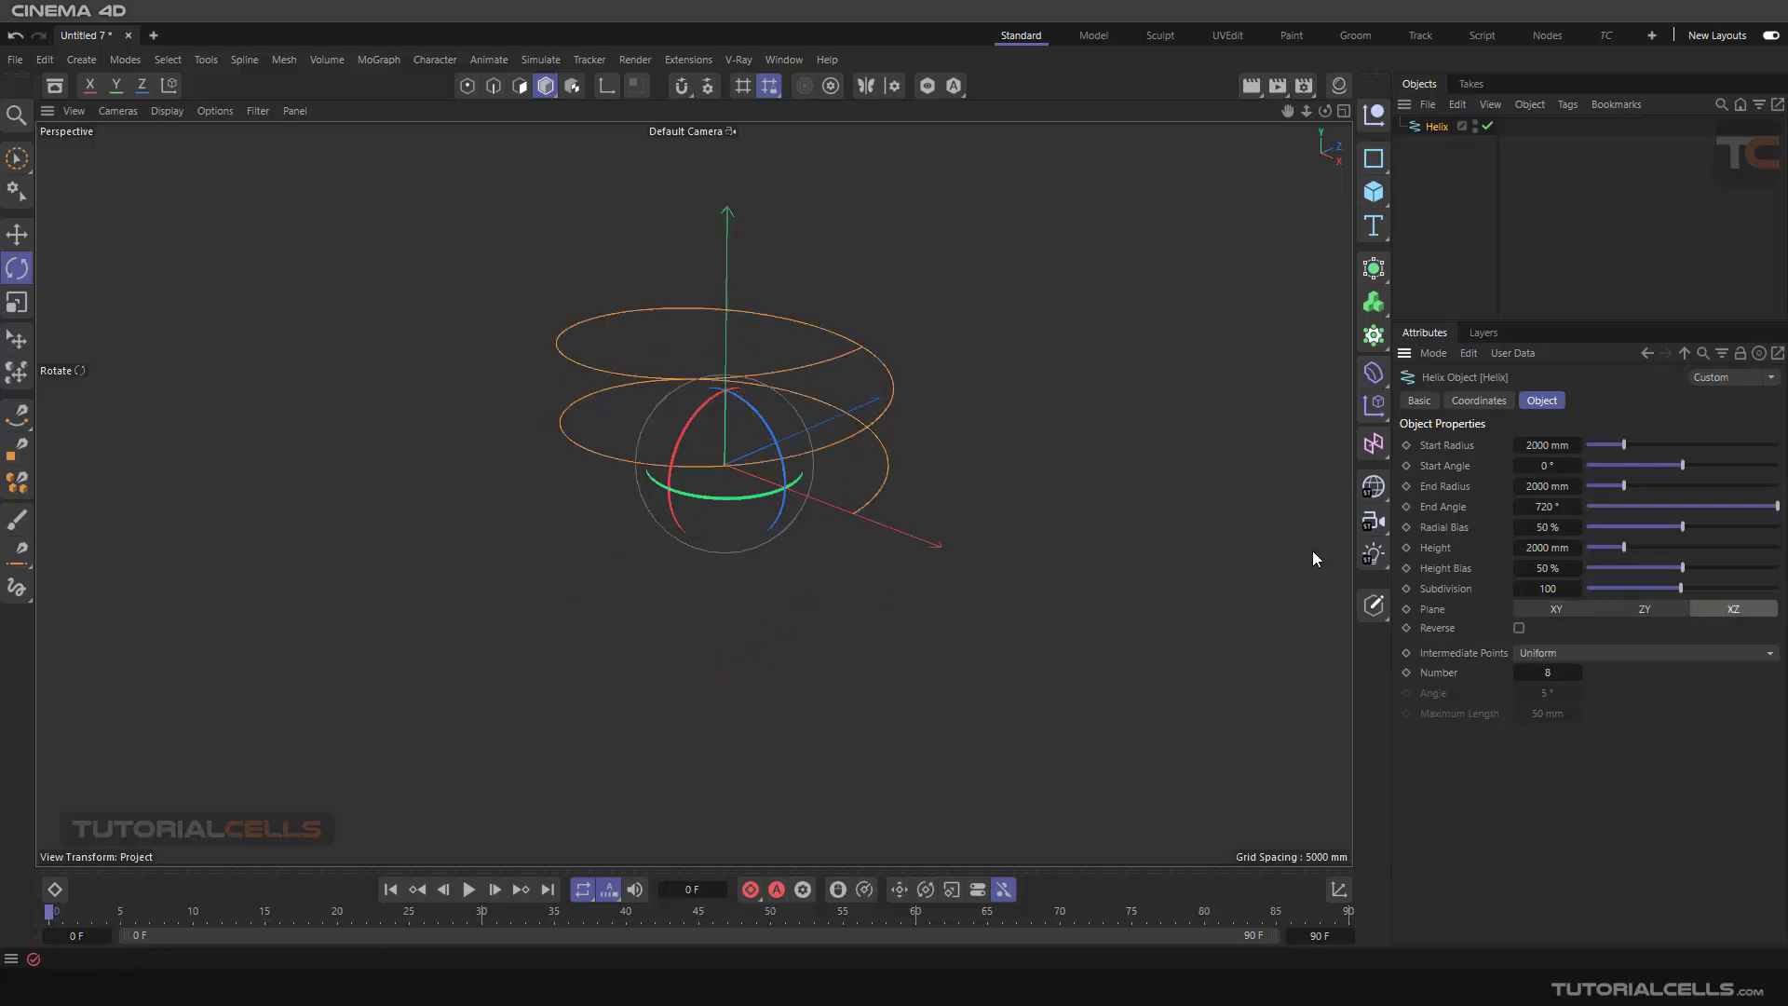
scroll(876, 478, "down", 2)
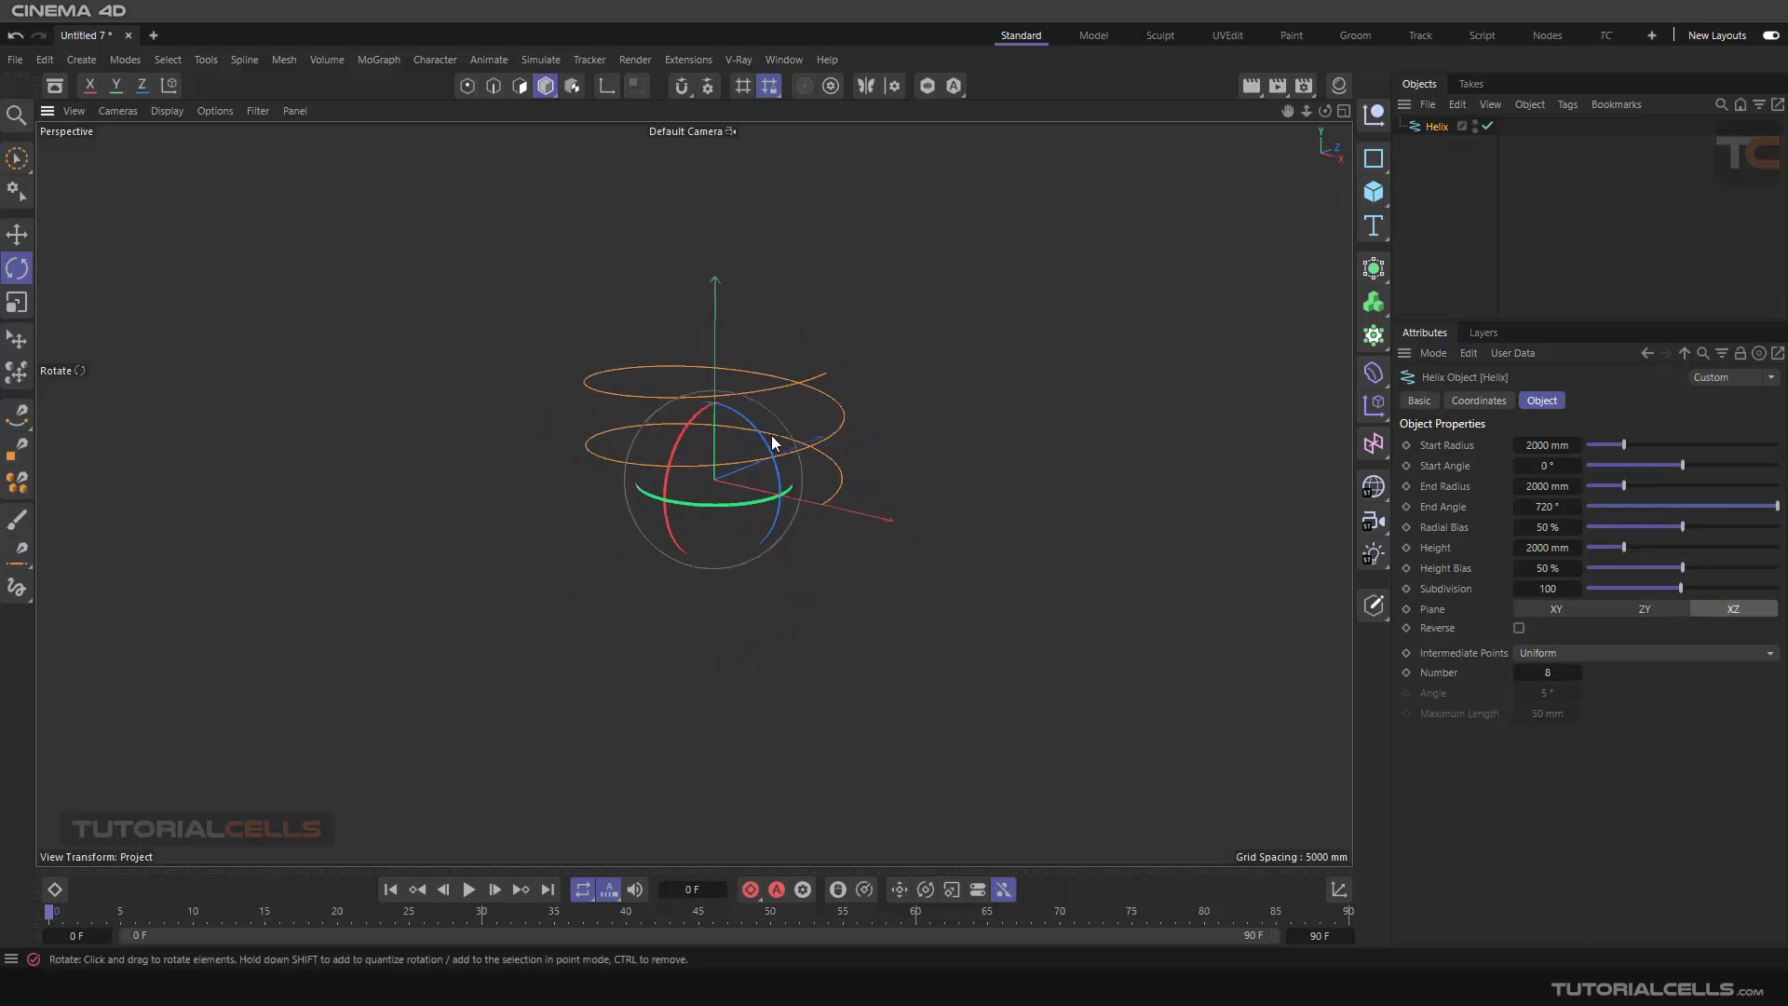
mouse_move(1545, 507)
left_mouse_down()
mouse_move(1686, 507)
mouse_move(1512, 511)
left_mouse_up()
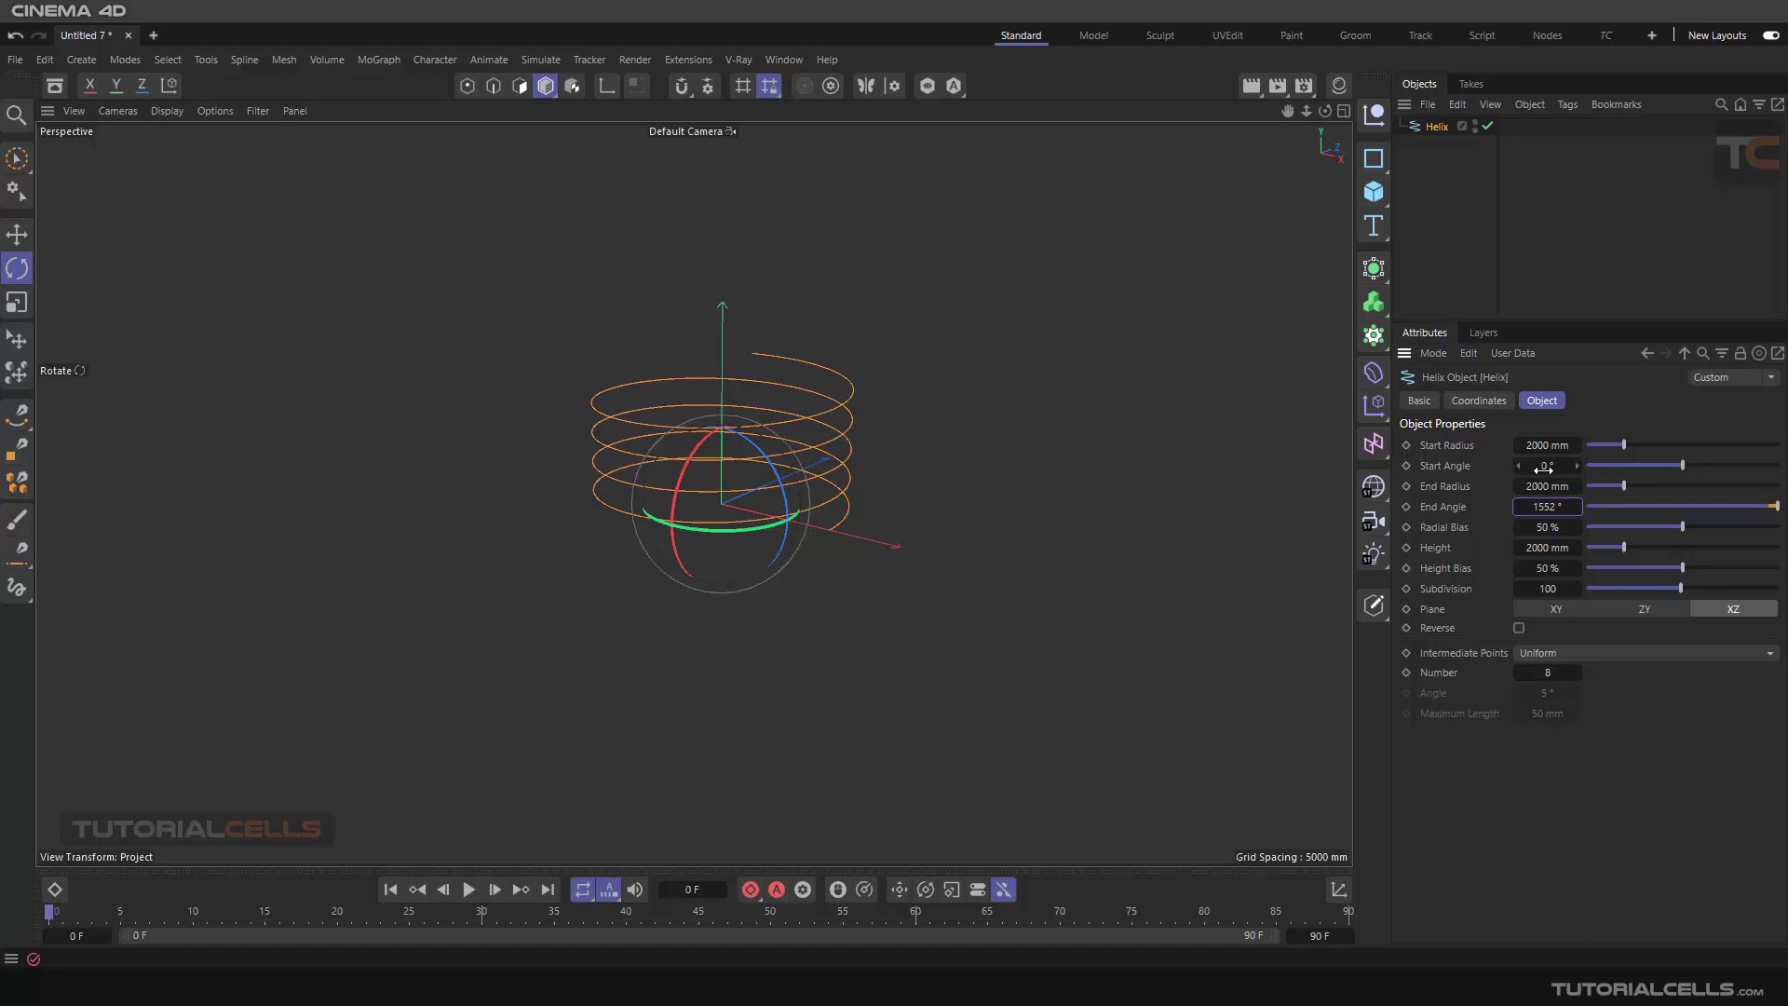
left_click_drag(1539, 548, 1395, 564)
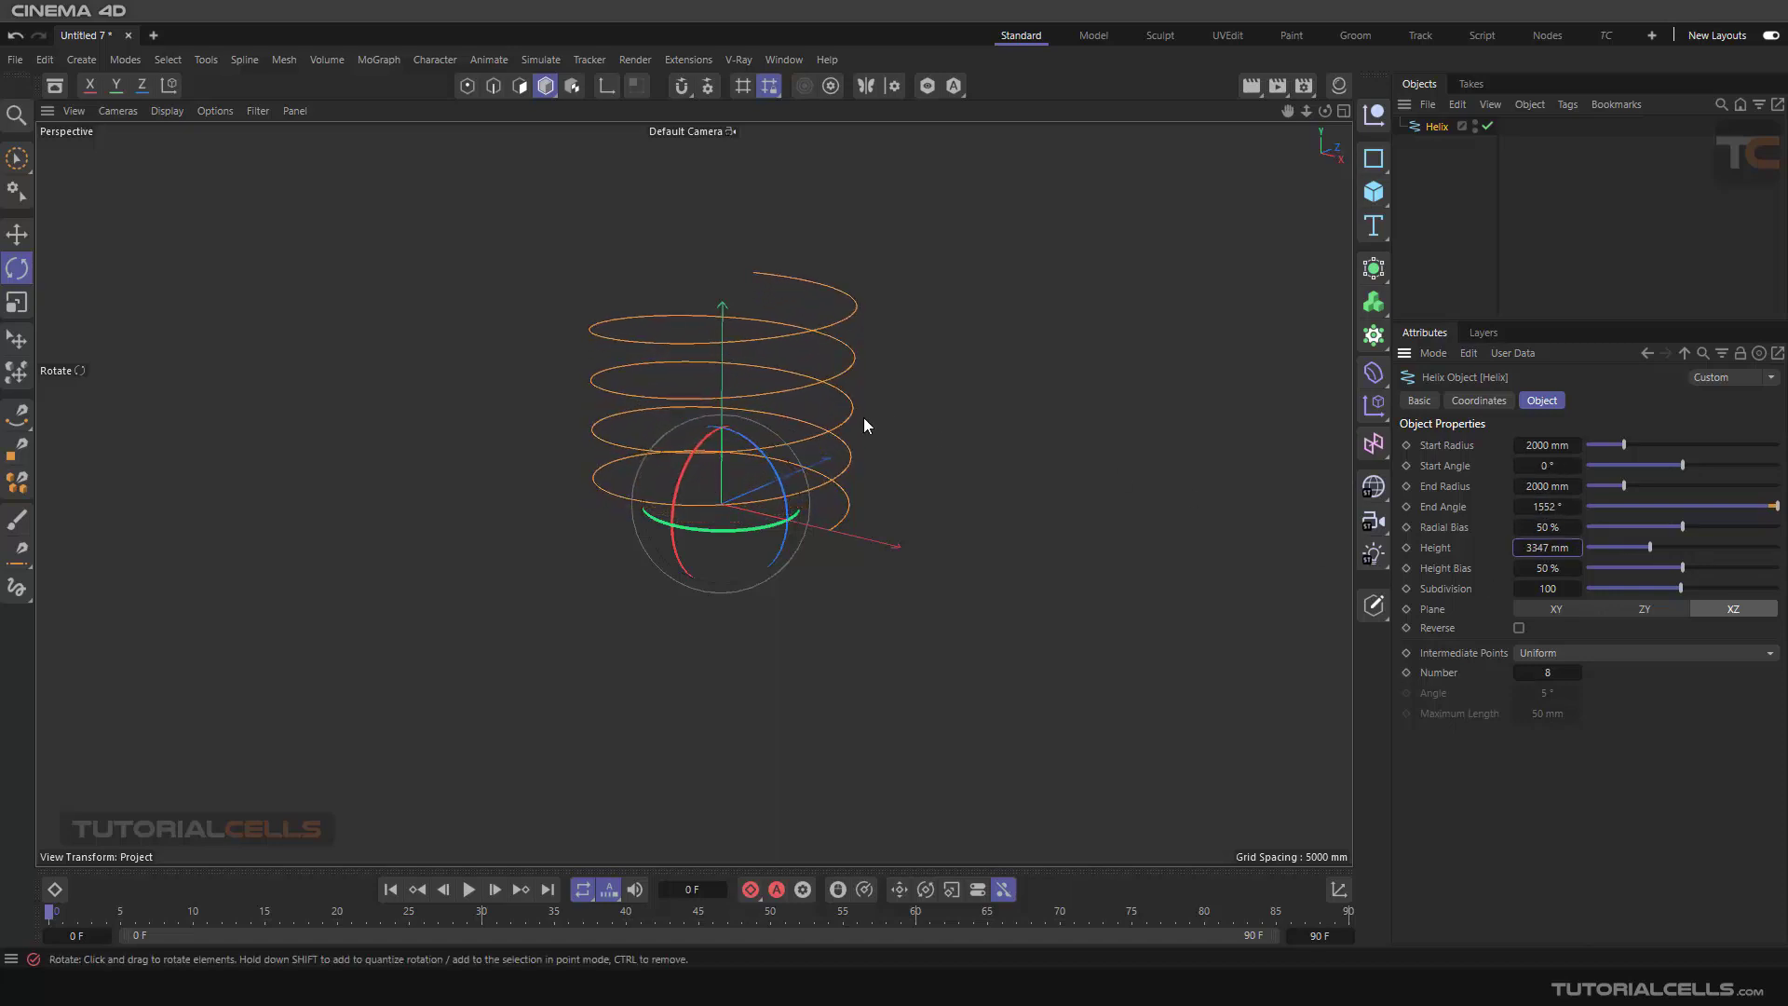
left_click_drag(863, 418, 919, 471, "alt")
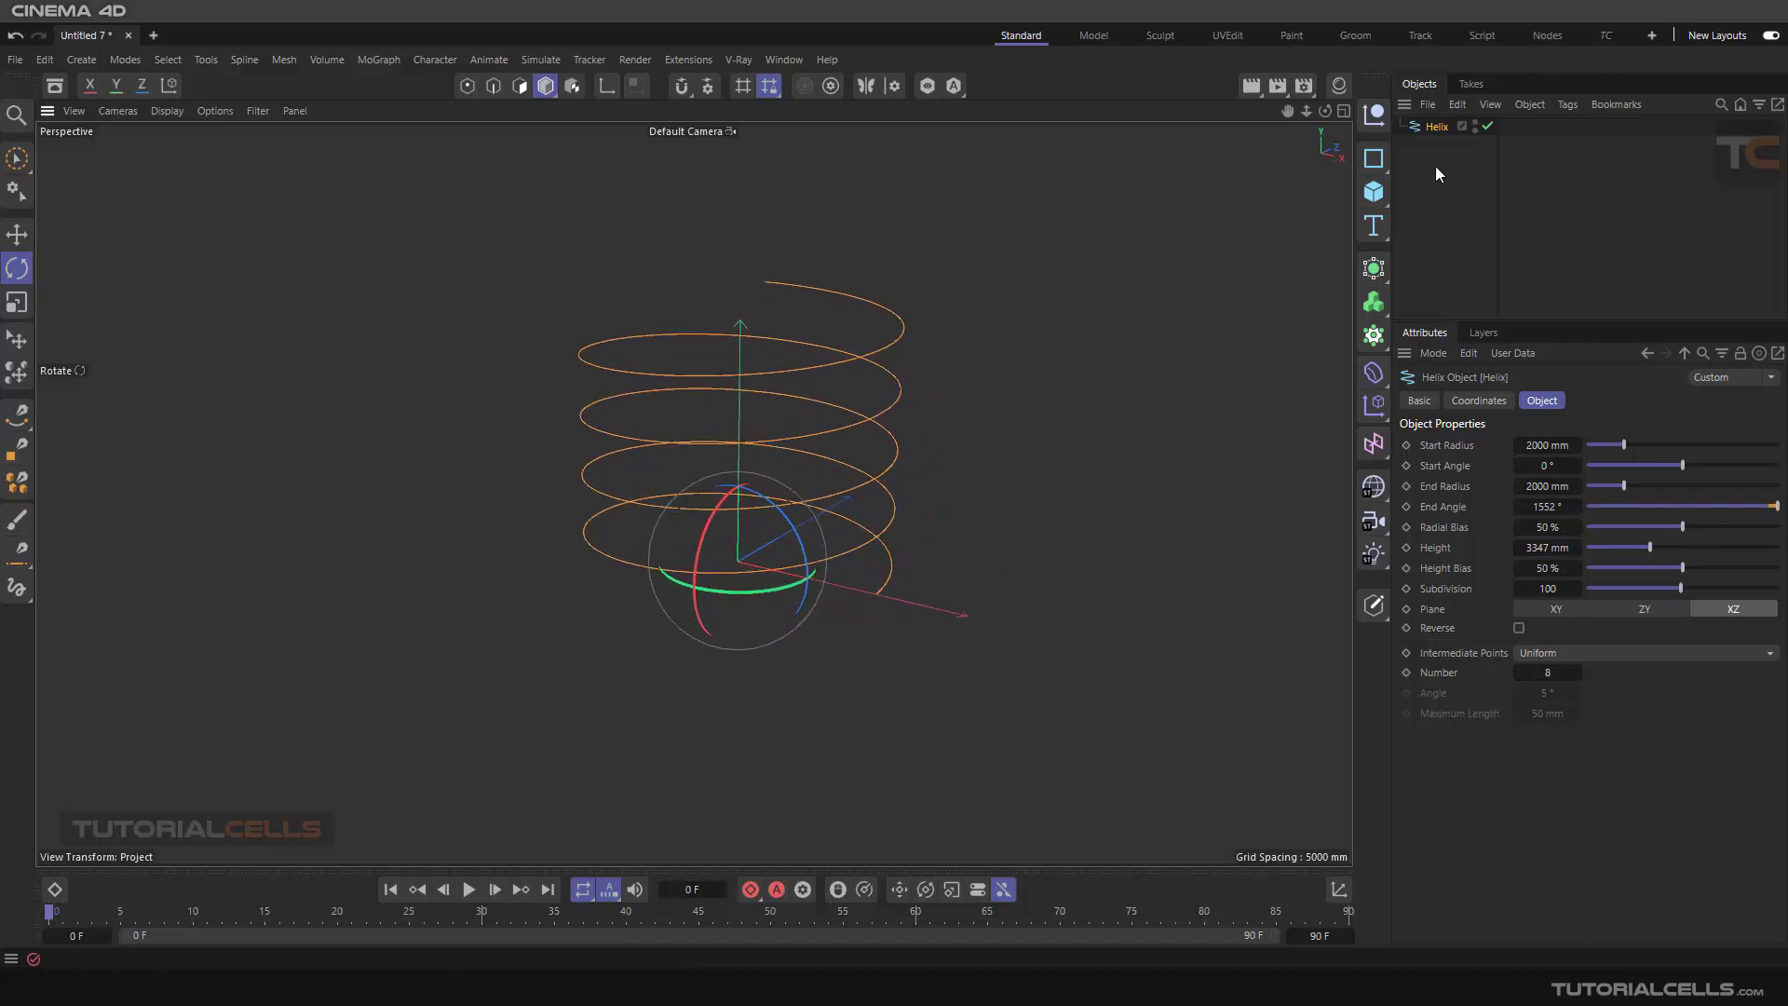
Step: Add a Circle spline with a 131 mm radius as the tube profile
left_click(1375, 161)
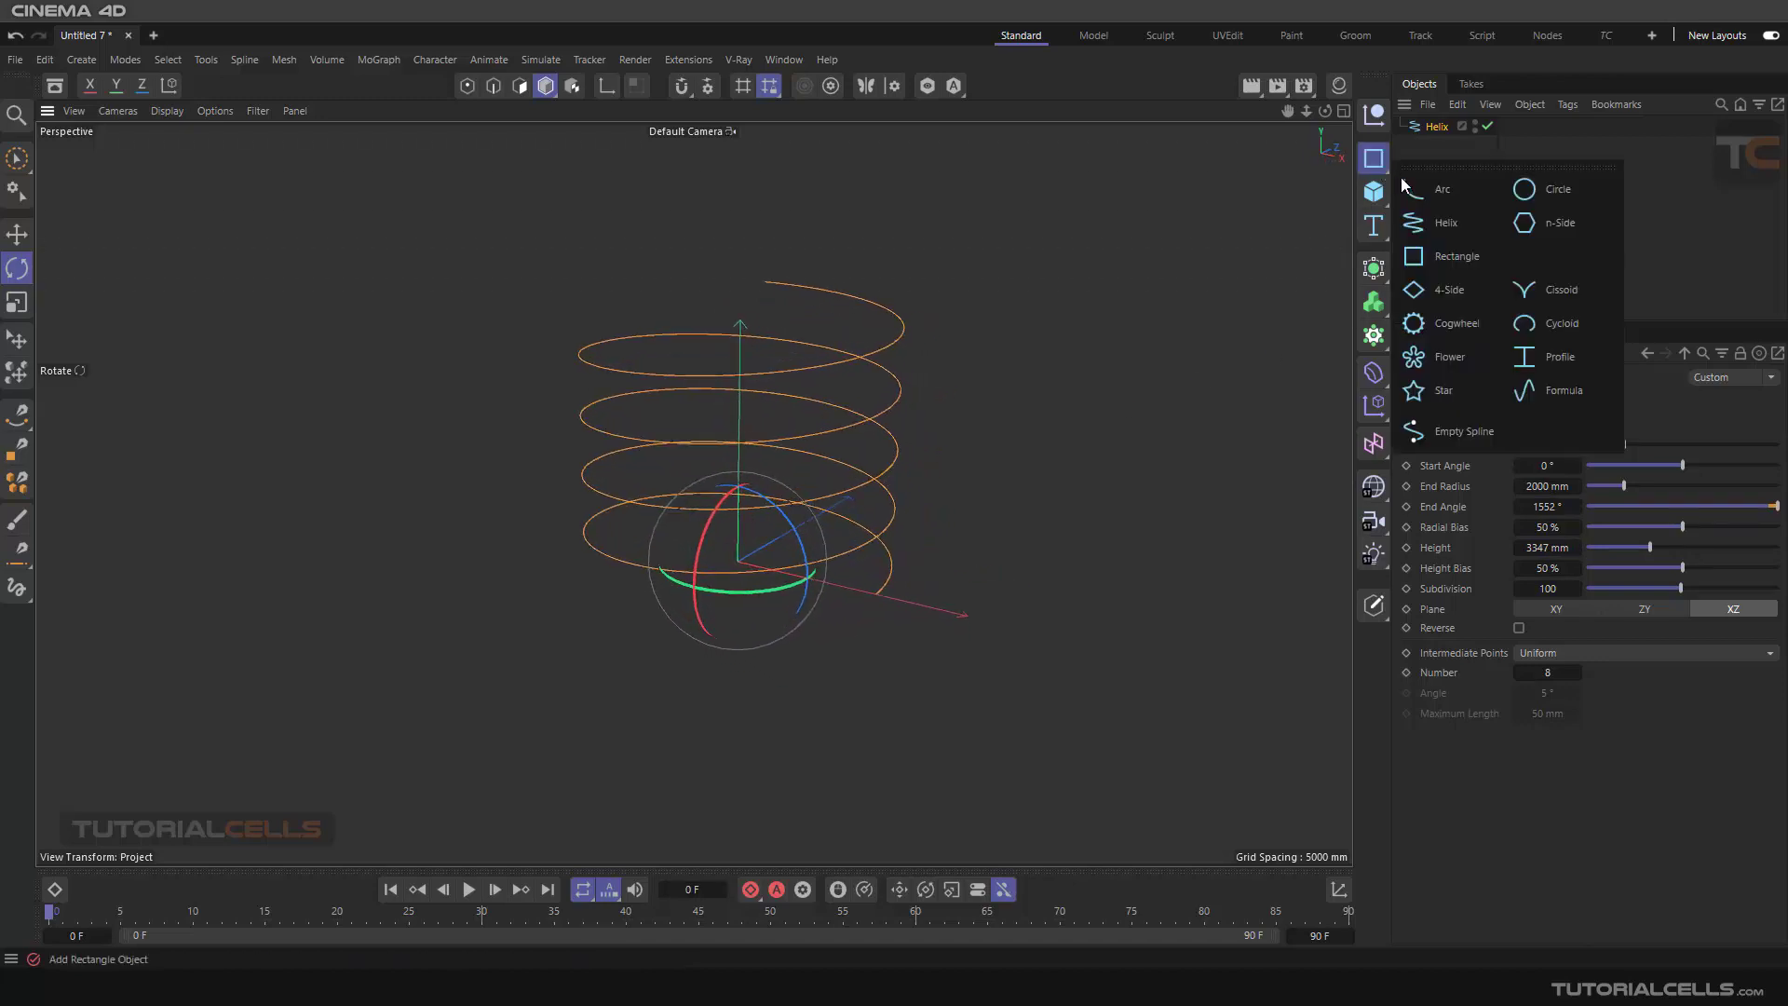
left_click(1529, 207)
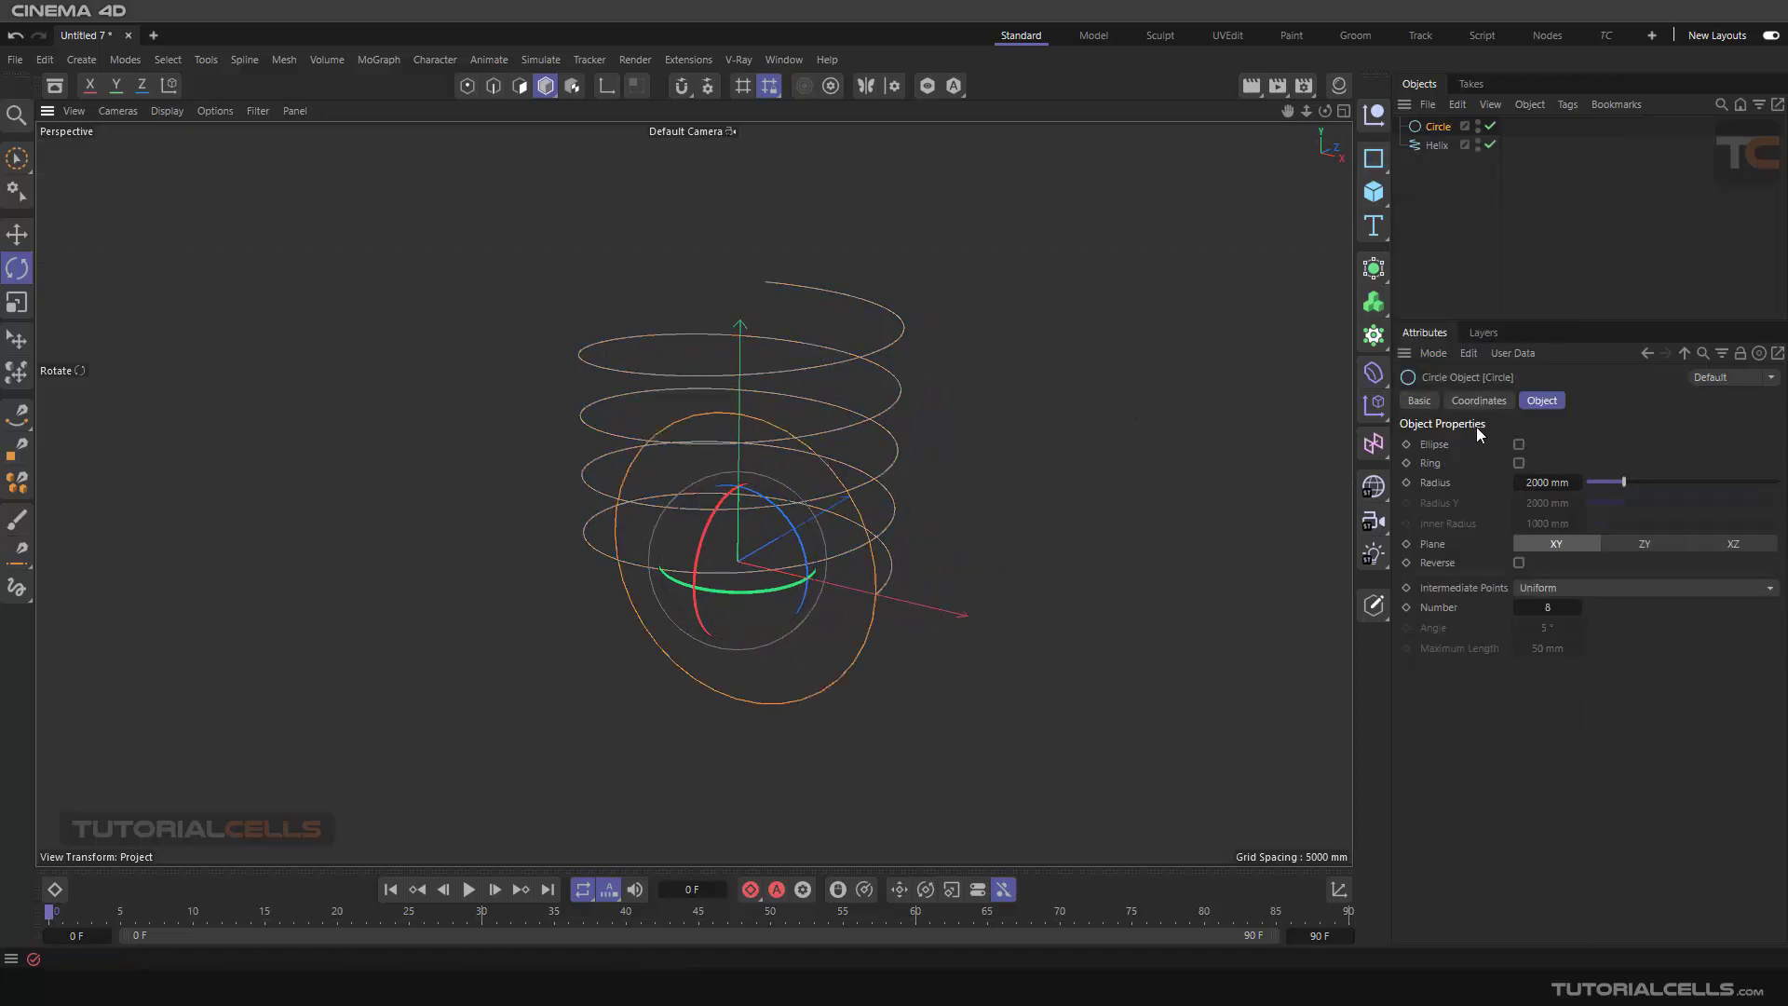
left_click_drag(1547, 482, 1421, 482)
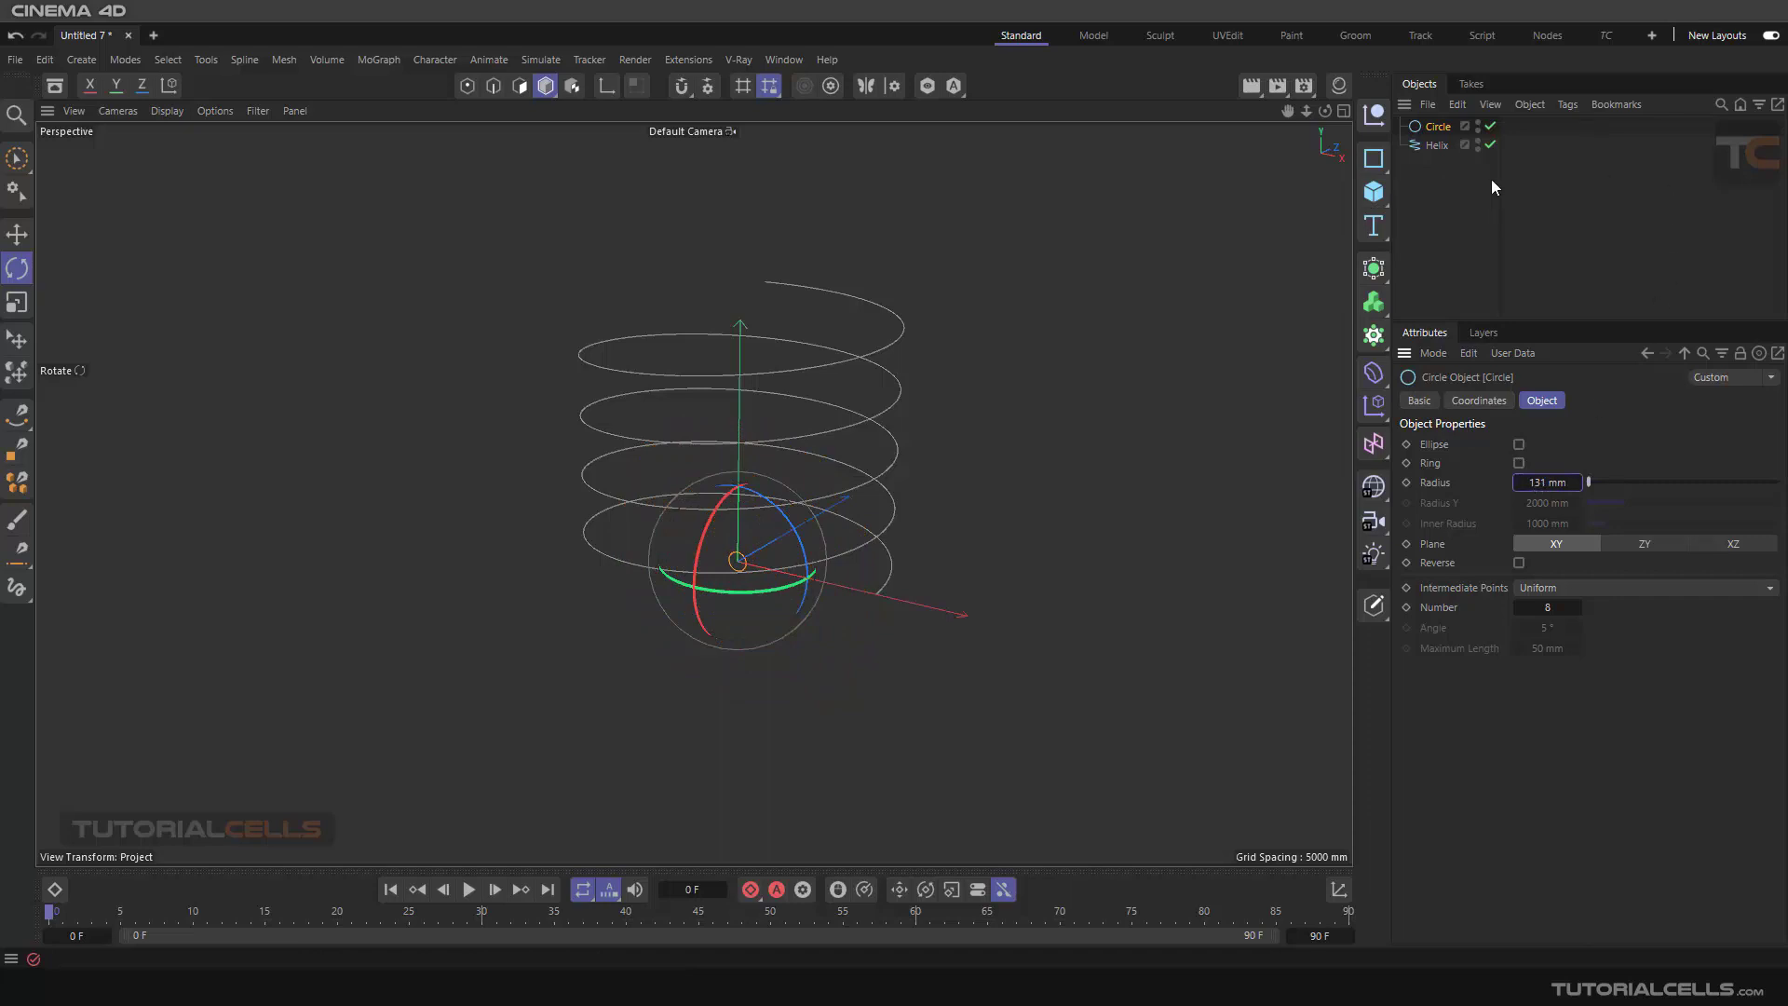
Step: Add a Sweep generator and place the Circle and Helix inside it
left_click(1375, 269)
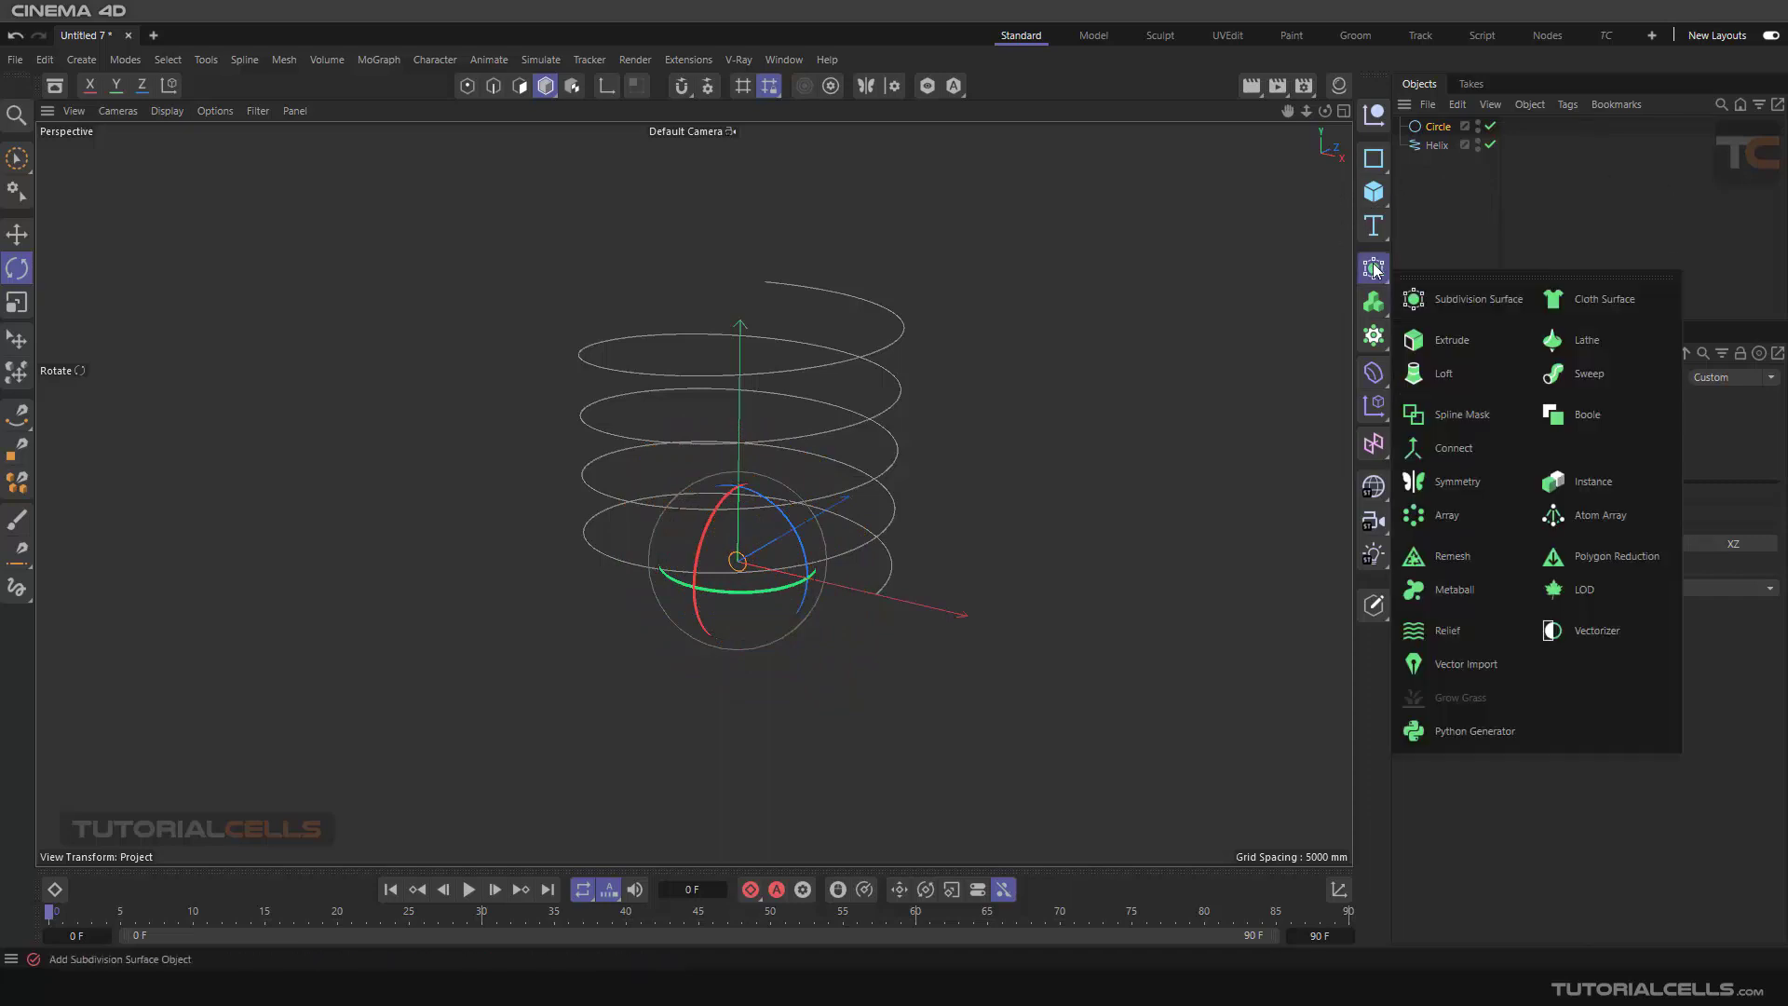
left_click(1574, 374)
left_click_drag(1434, 125, 1449, 160)
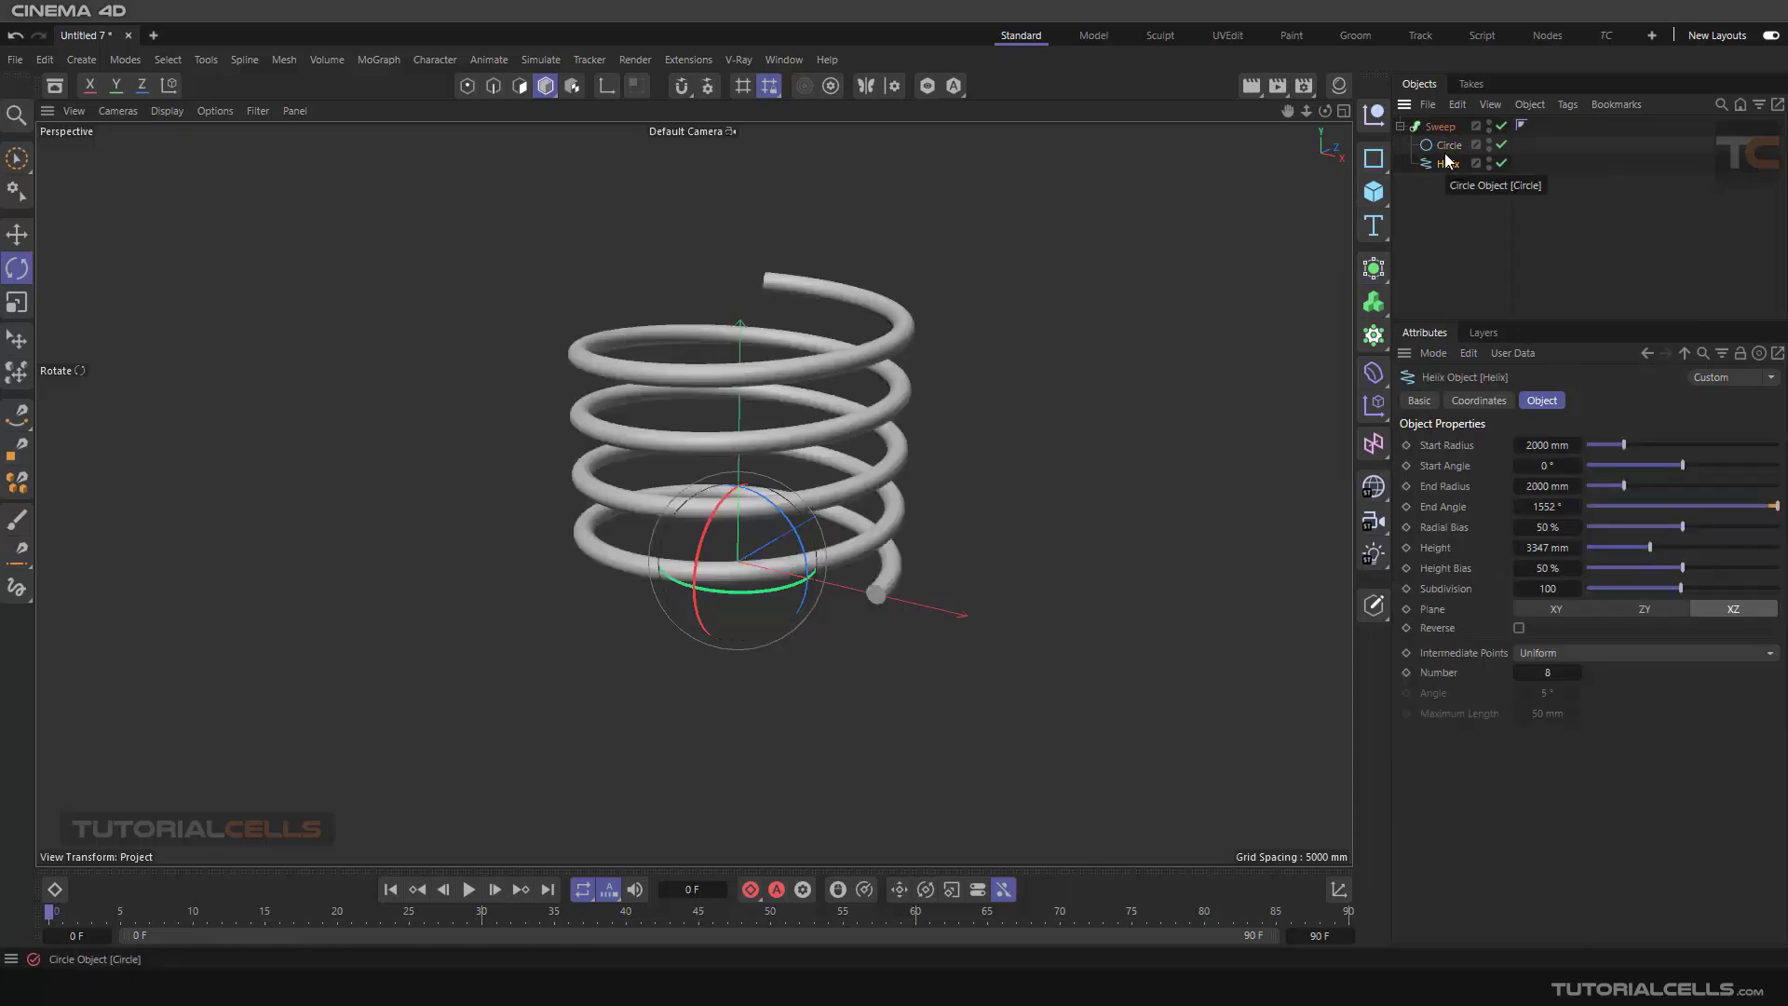
left_click_drag(941, 377, 1215, 274, "alt")
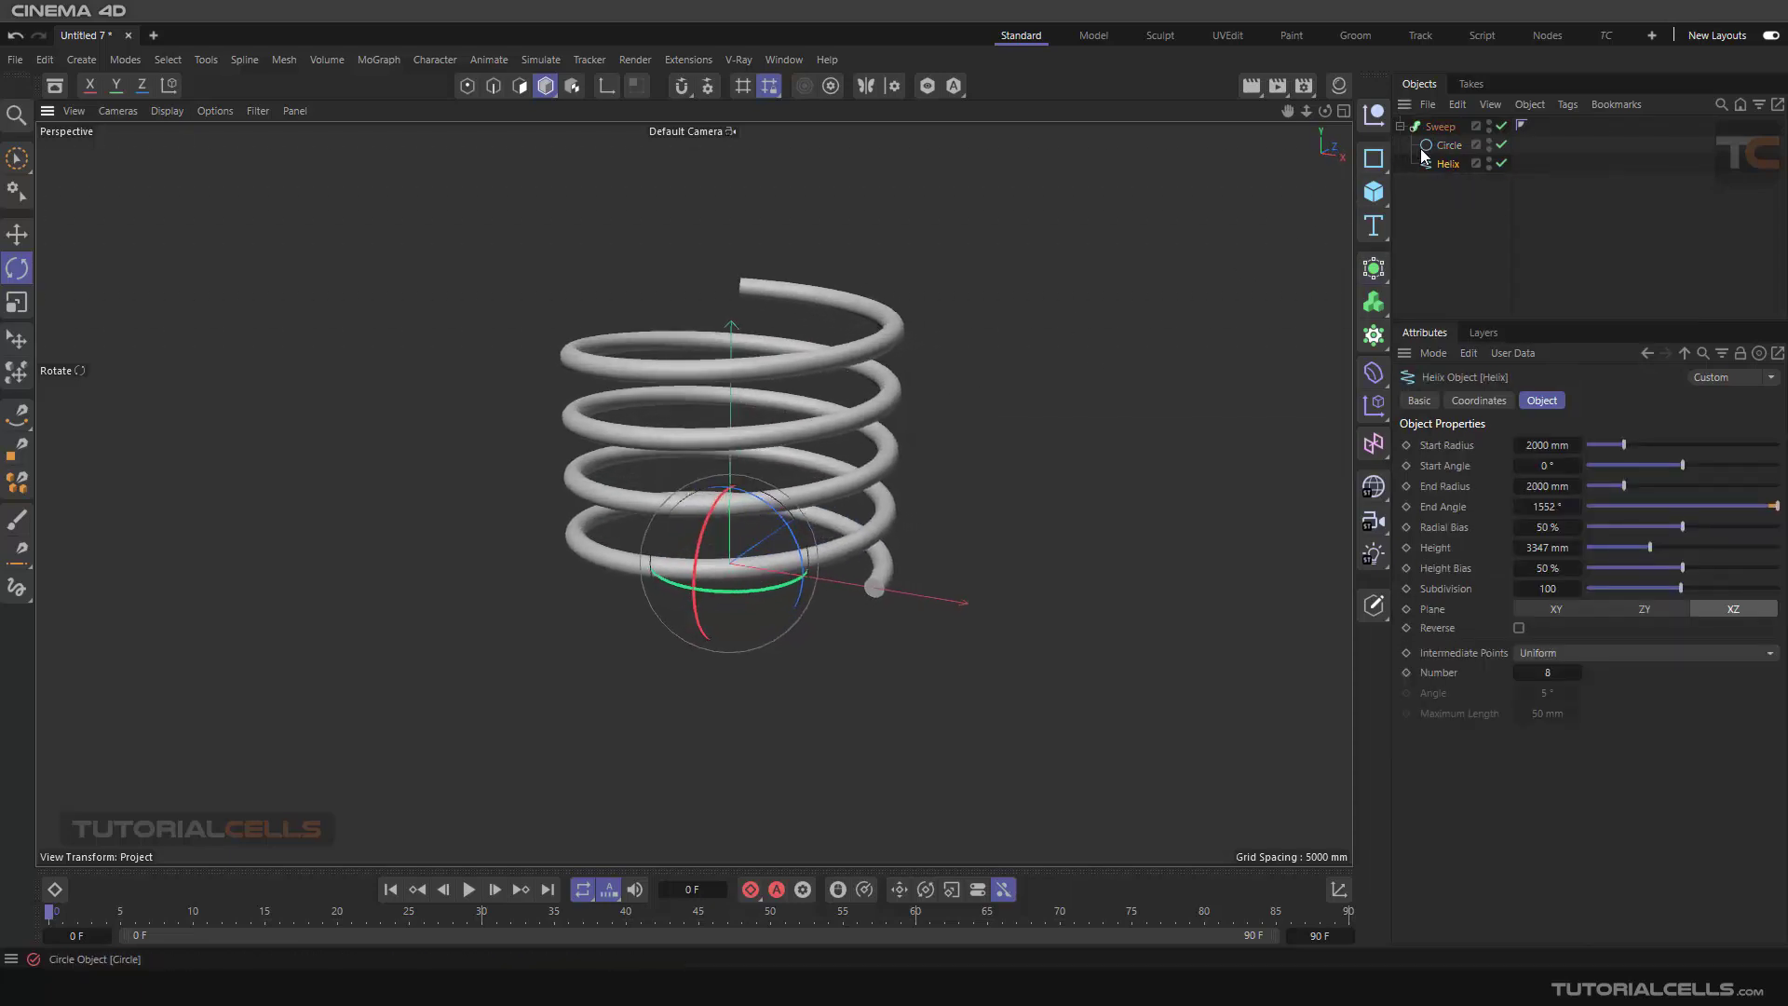
left_click(1424, 200)
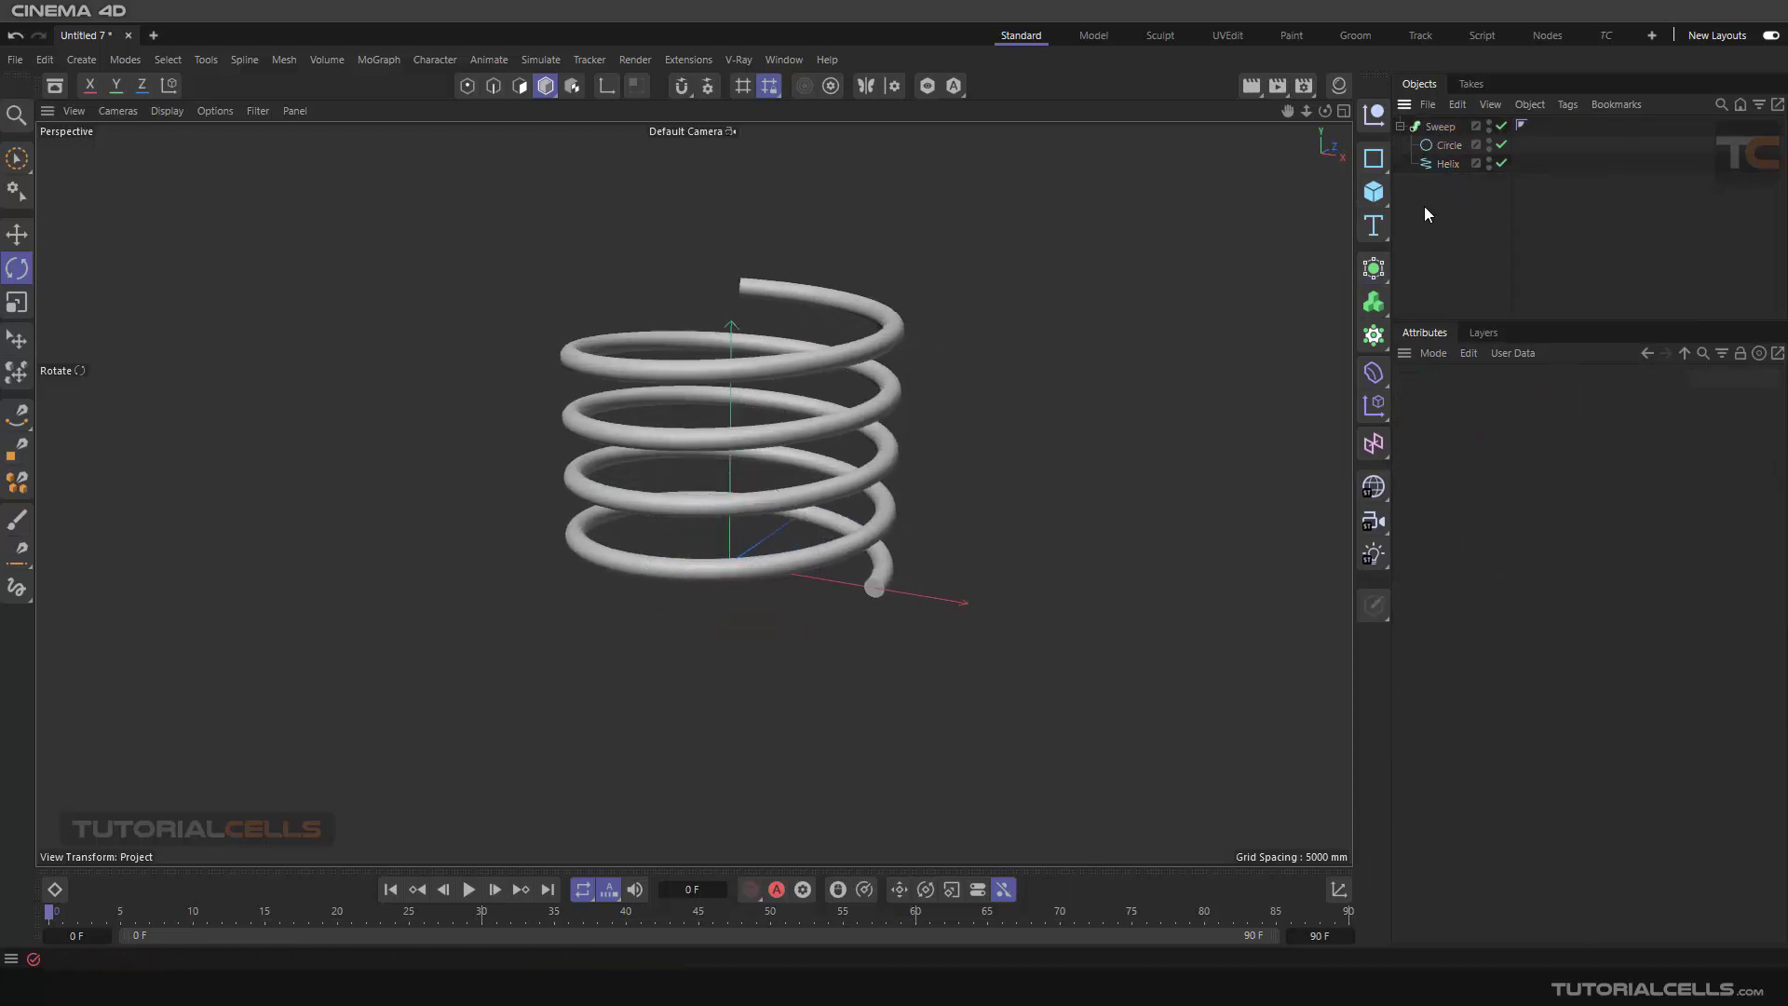
Step: Add a Squash & Stretch deformer and group it with the Sweep under a Null
left_click(1371, 376)
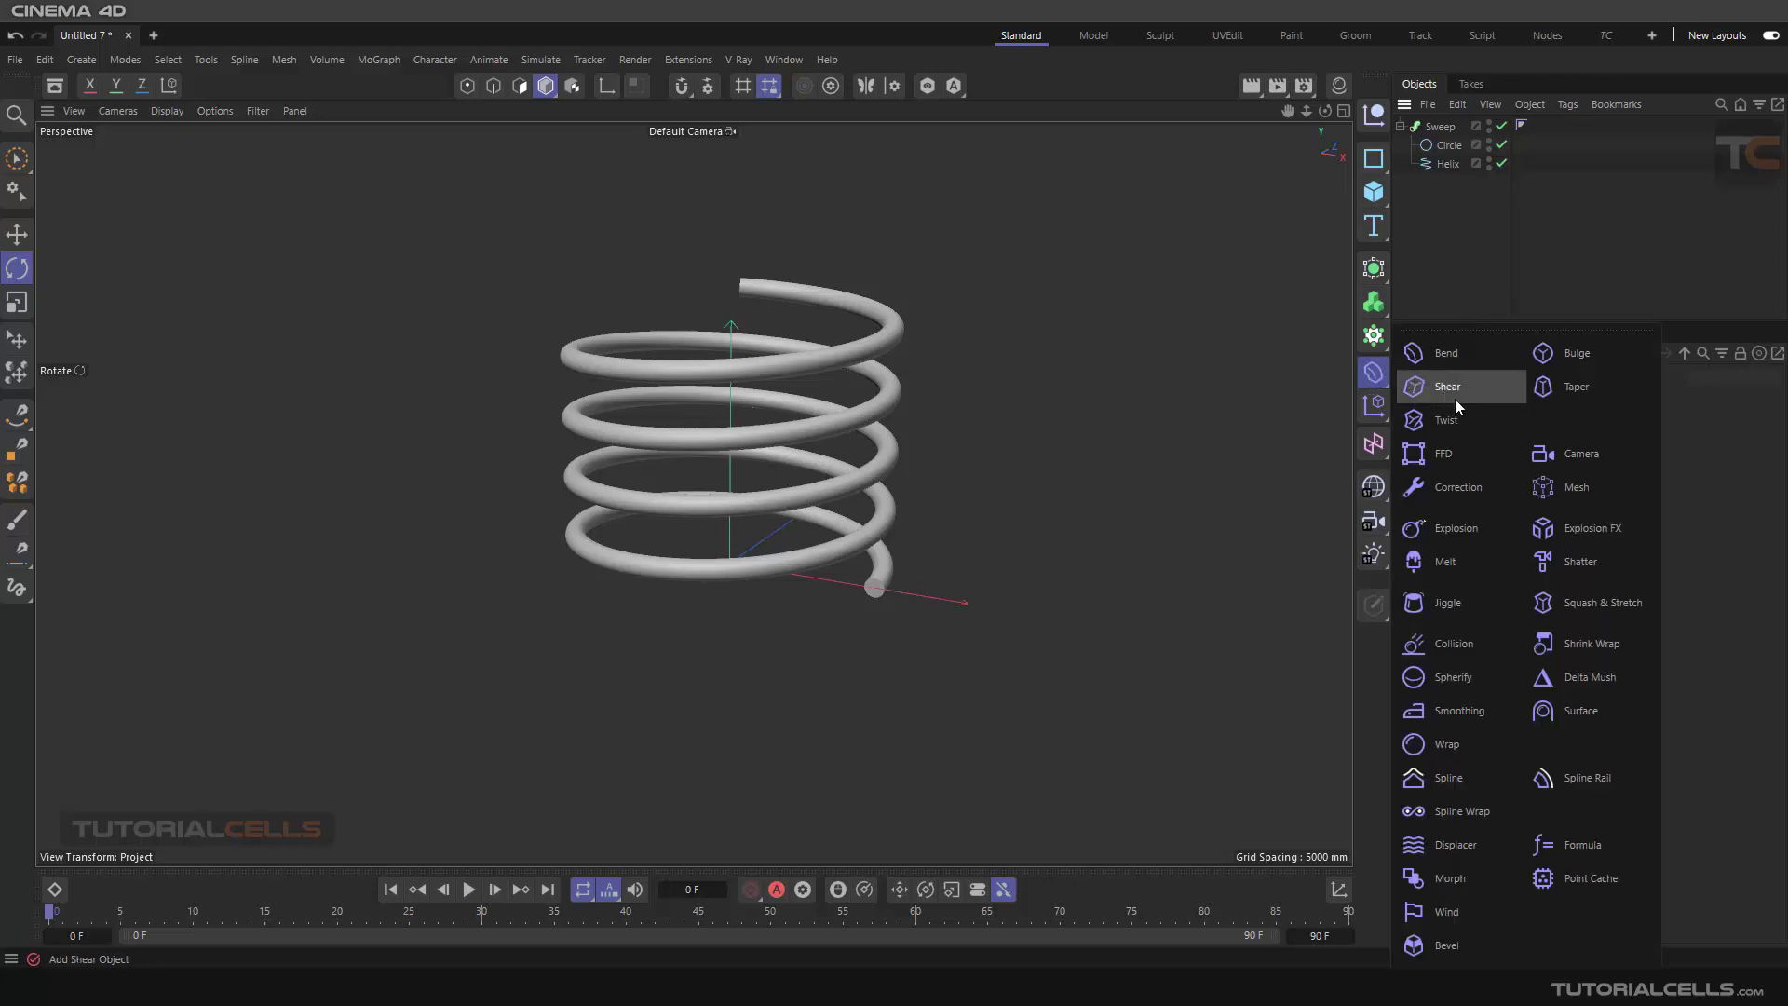
left_click(1589, 602)
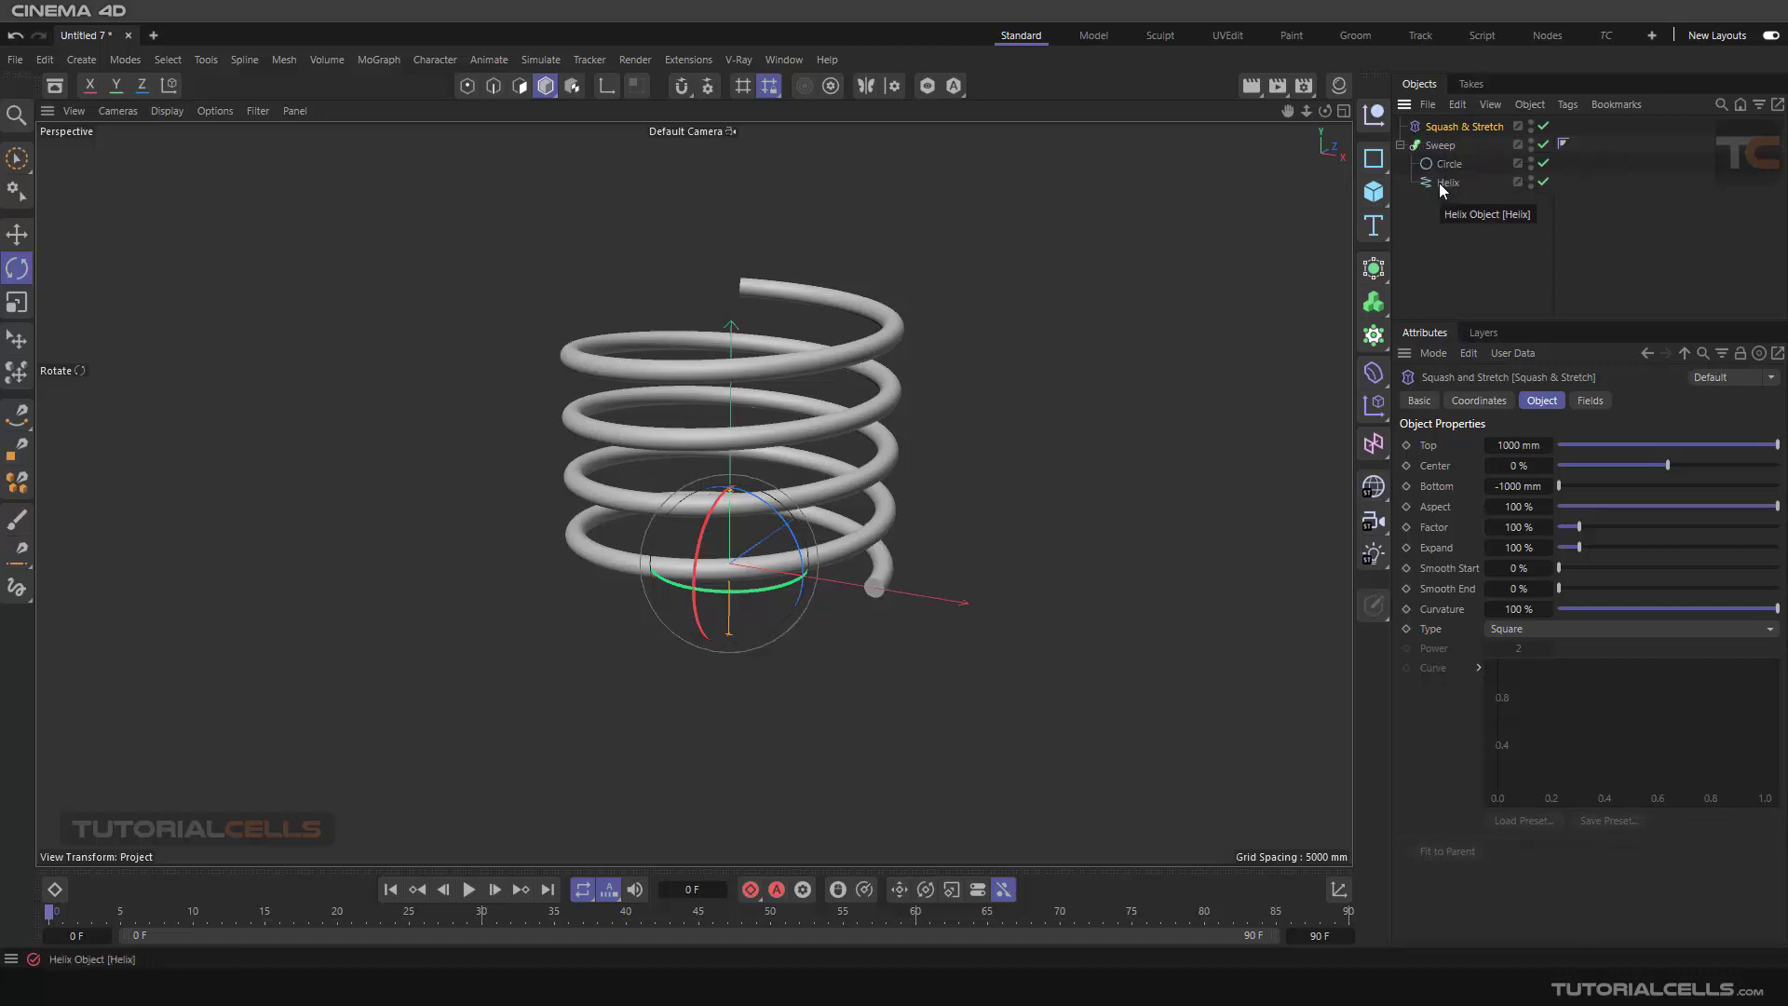
left_click(1400, 145)
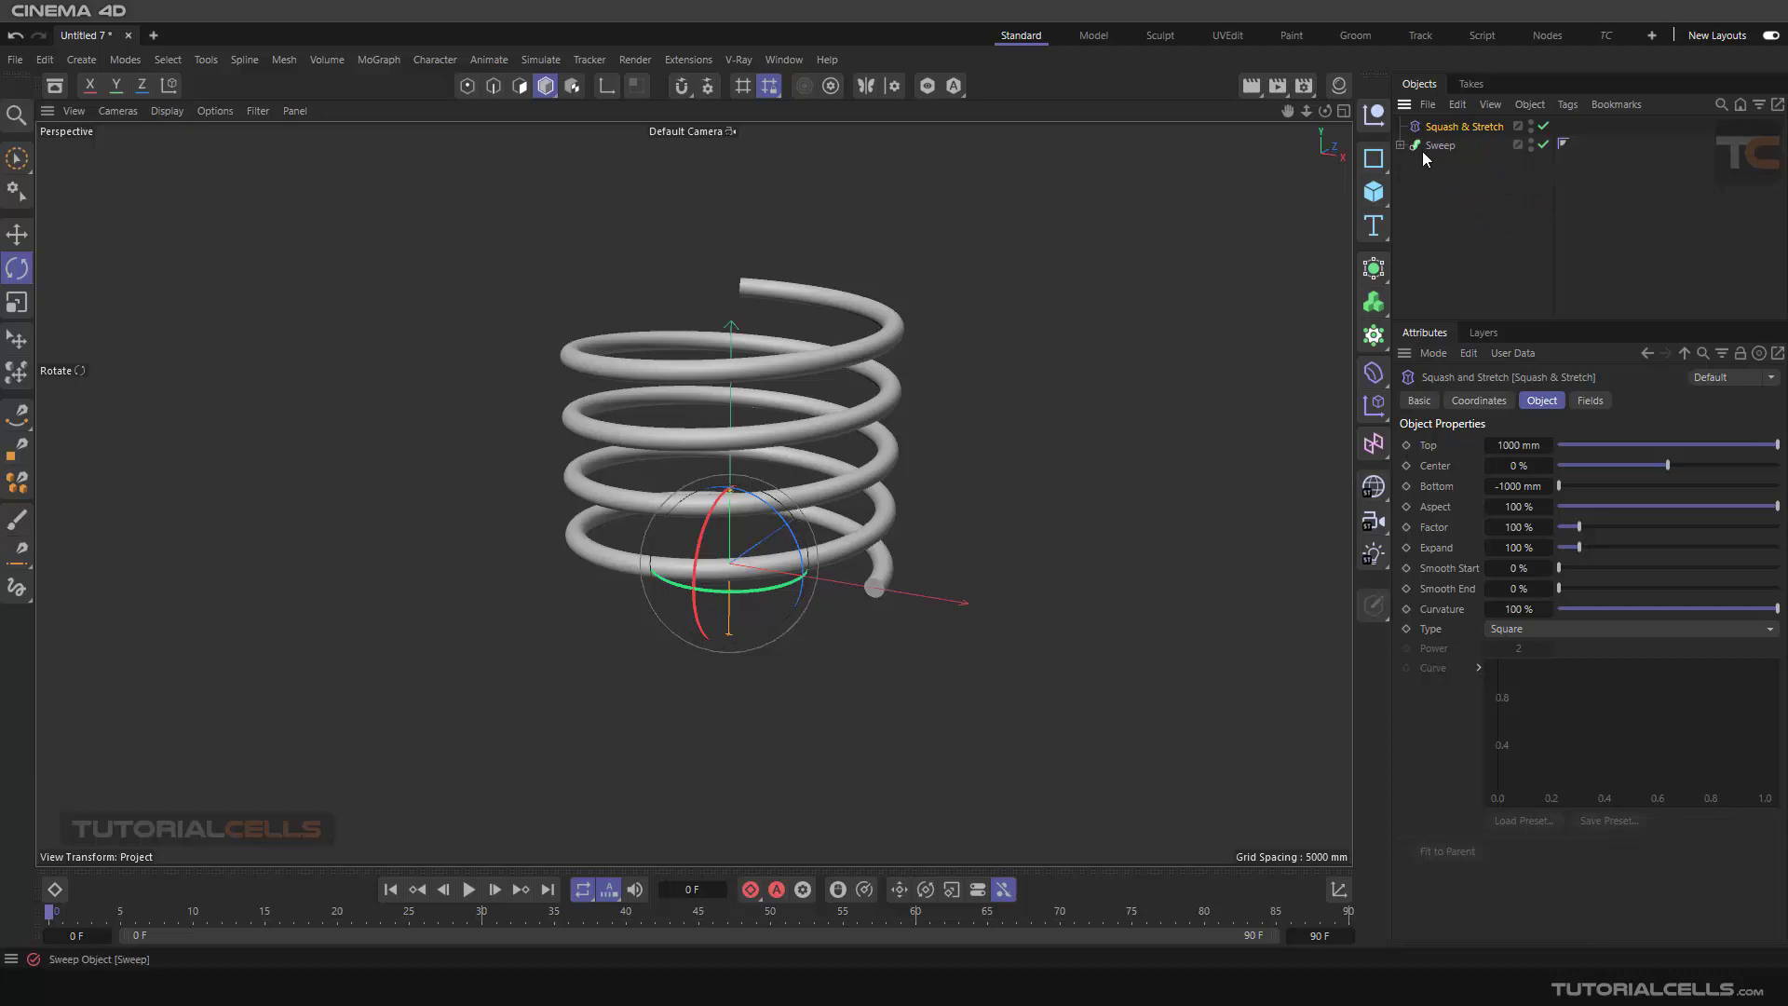
left_click_drag(1440, 166, 1408, 124)
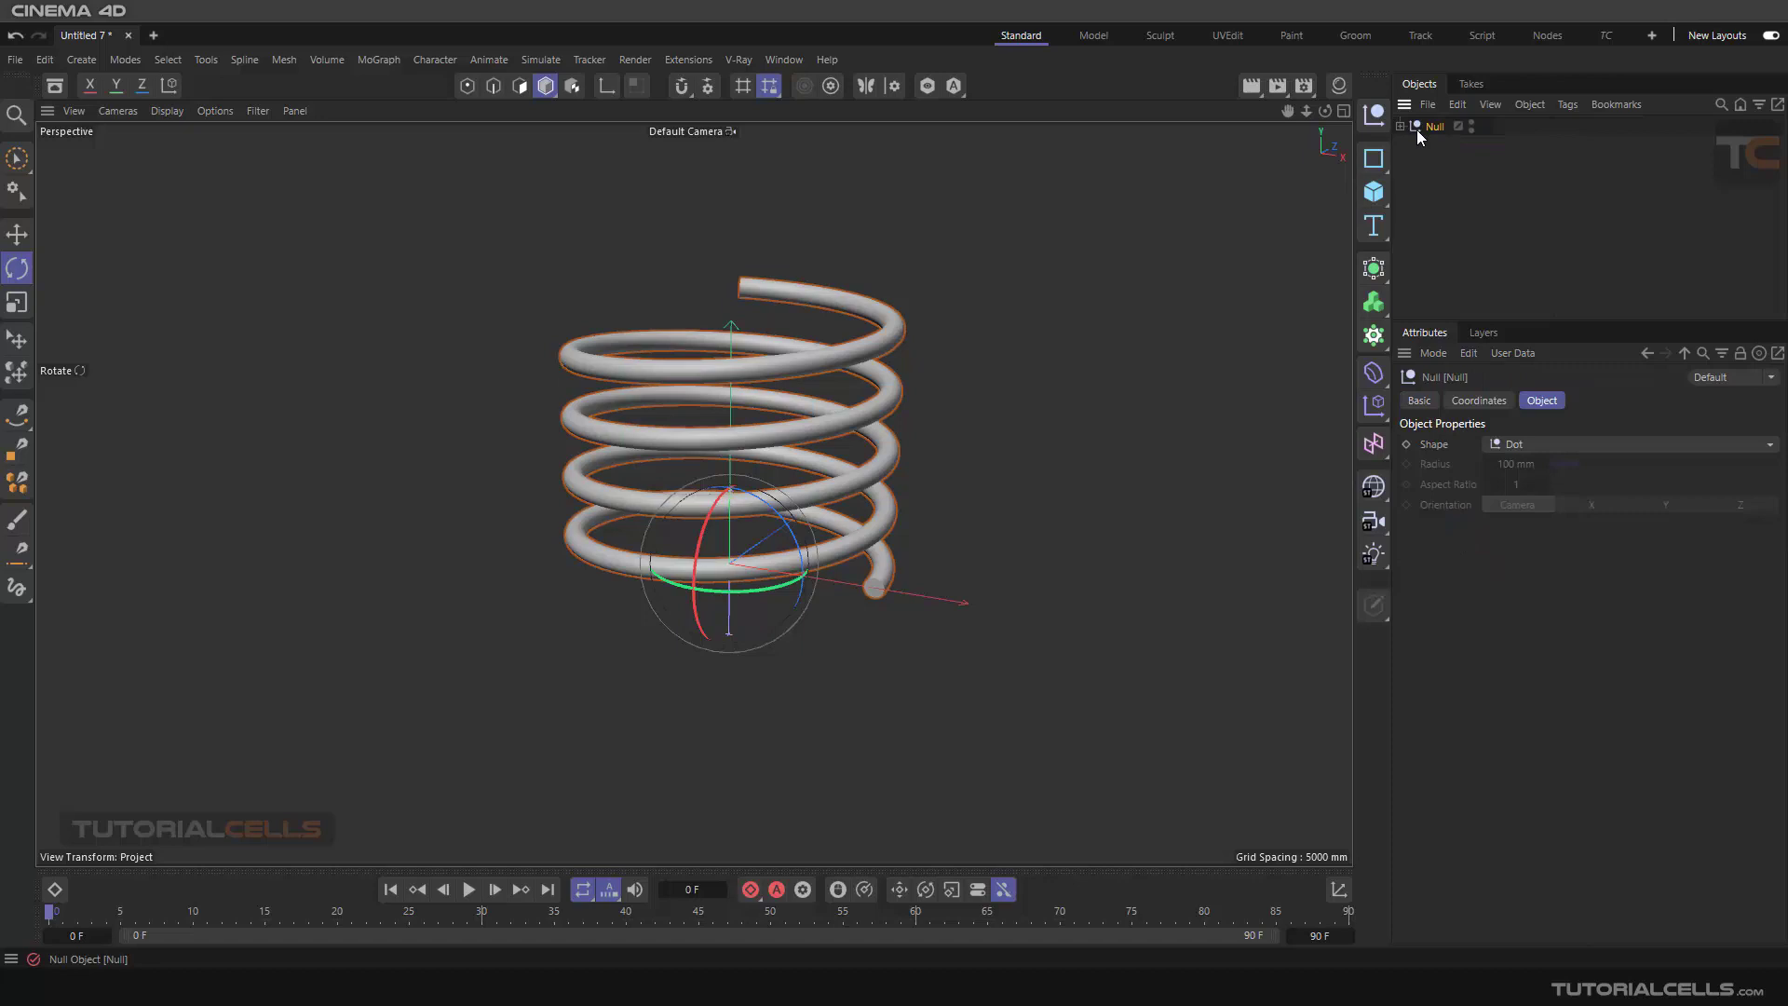
key("alt+g")
Step: Test raising the Squash & Stretch Factor, then undo it back to 100%
left_click(1439, 147)
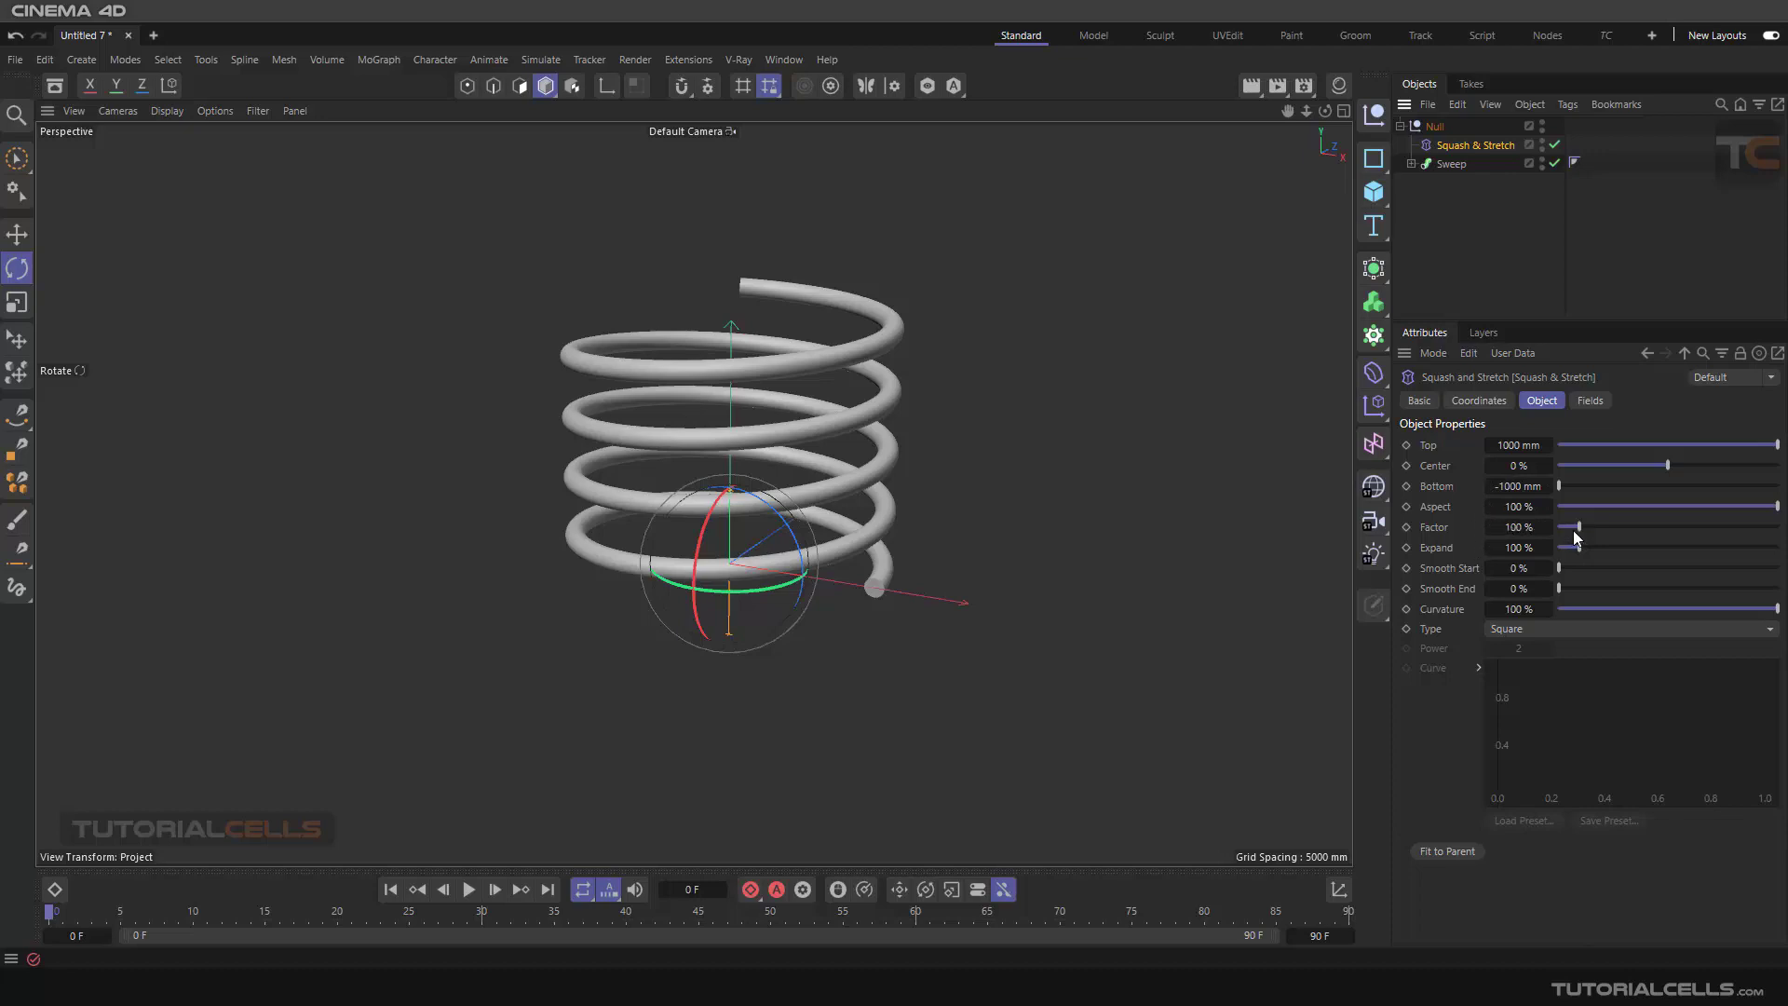
left_click_drag(1580, 527, 1584, 533)
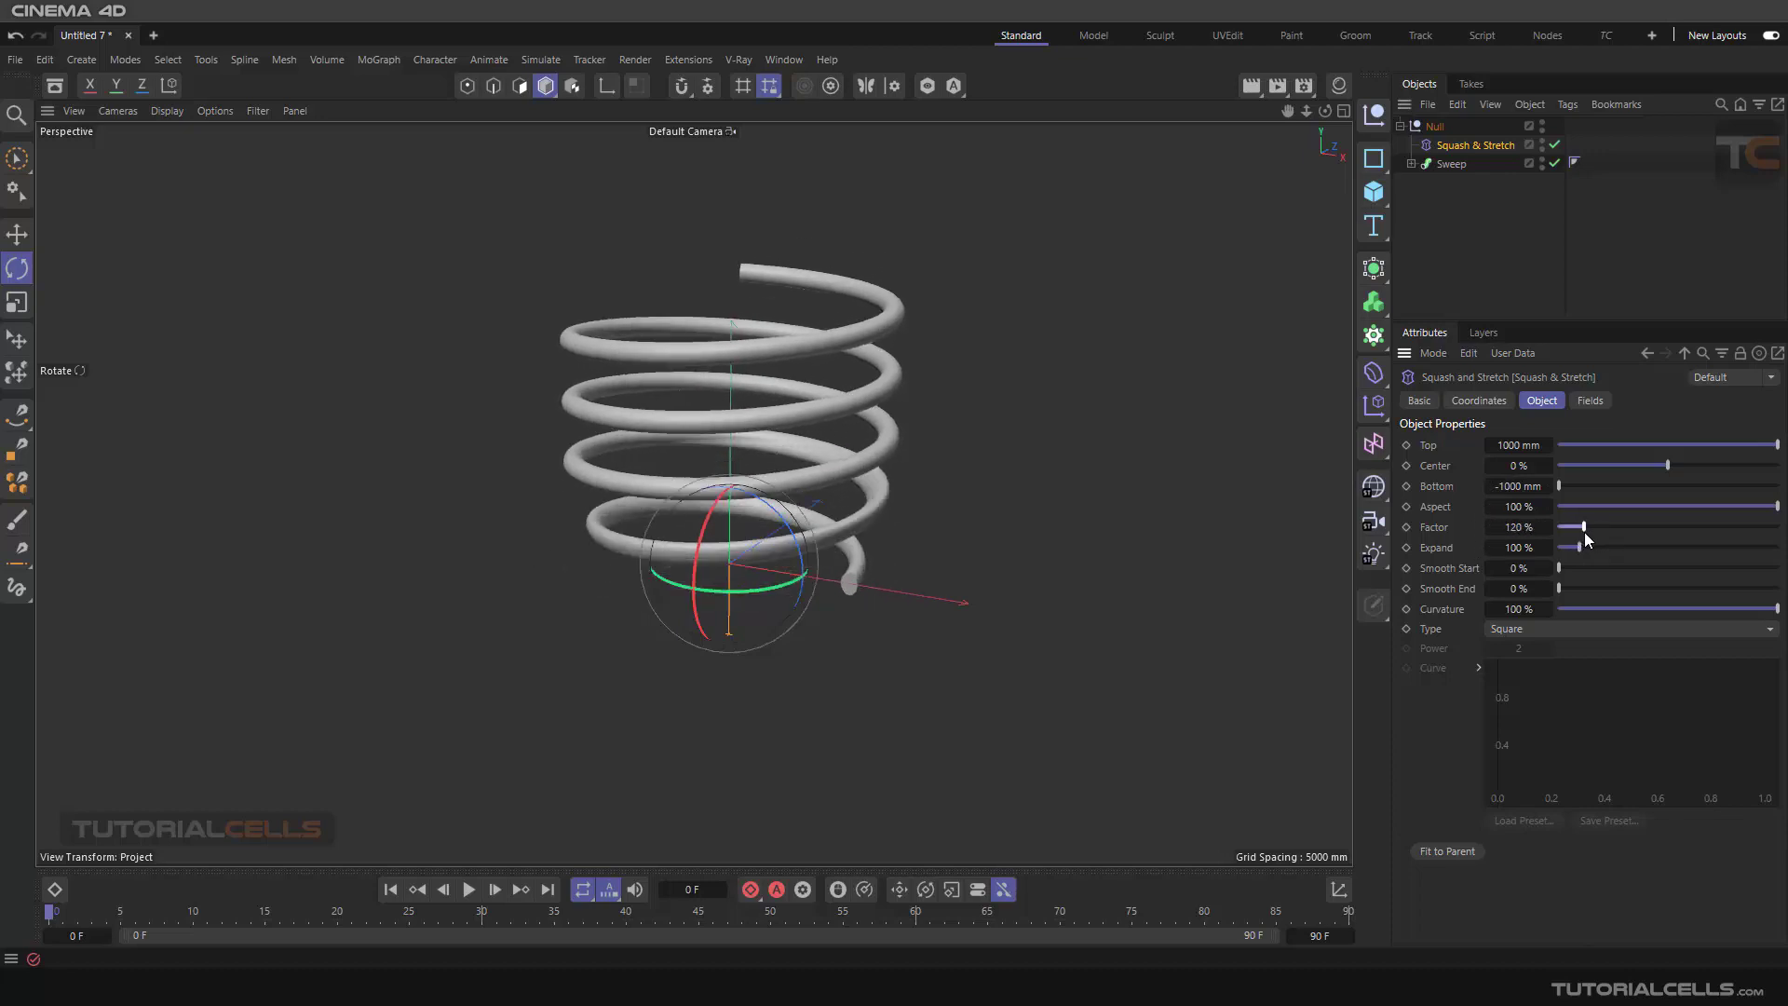
key("ctrl+z")
left_click_drag(873, 575, 838, 511, "alt")
left_click(17, 233)
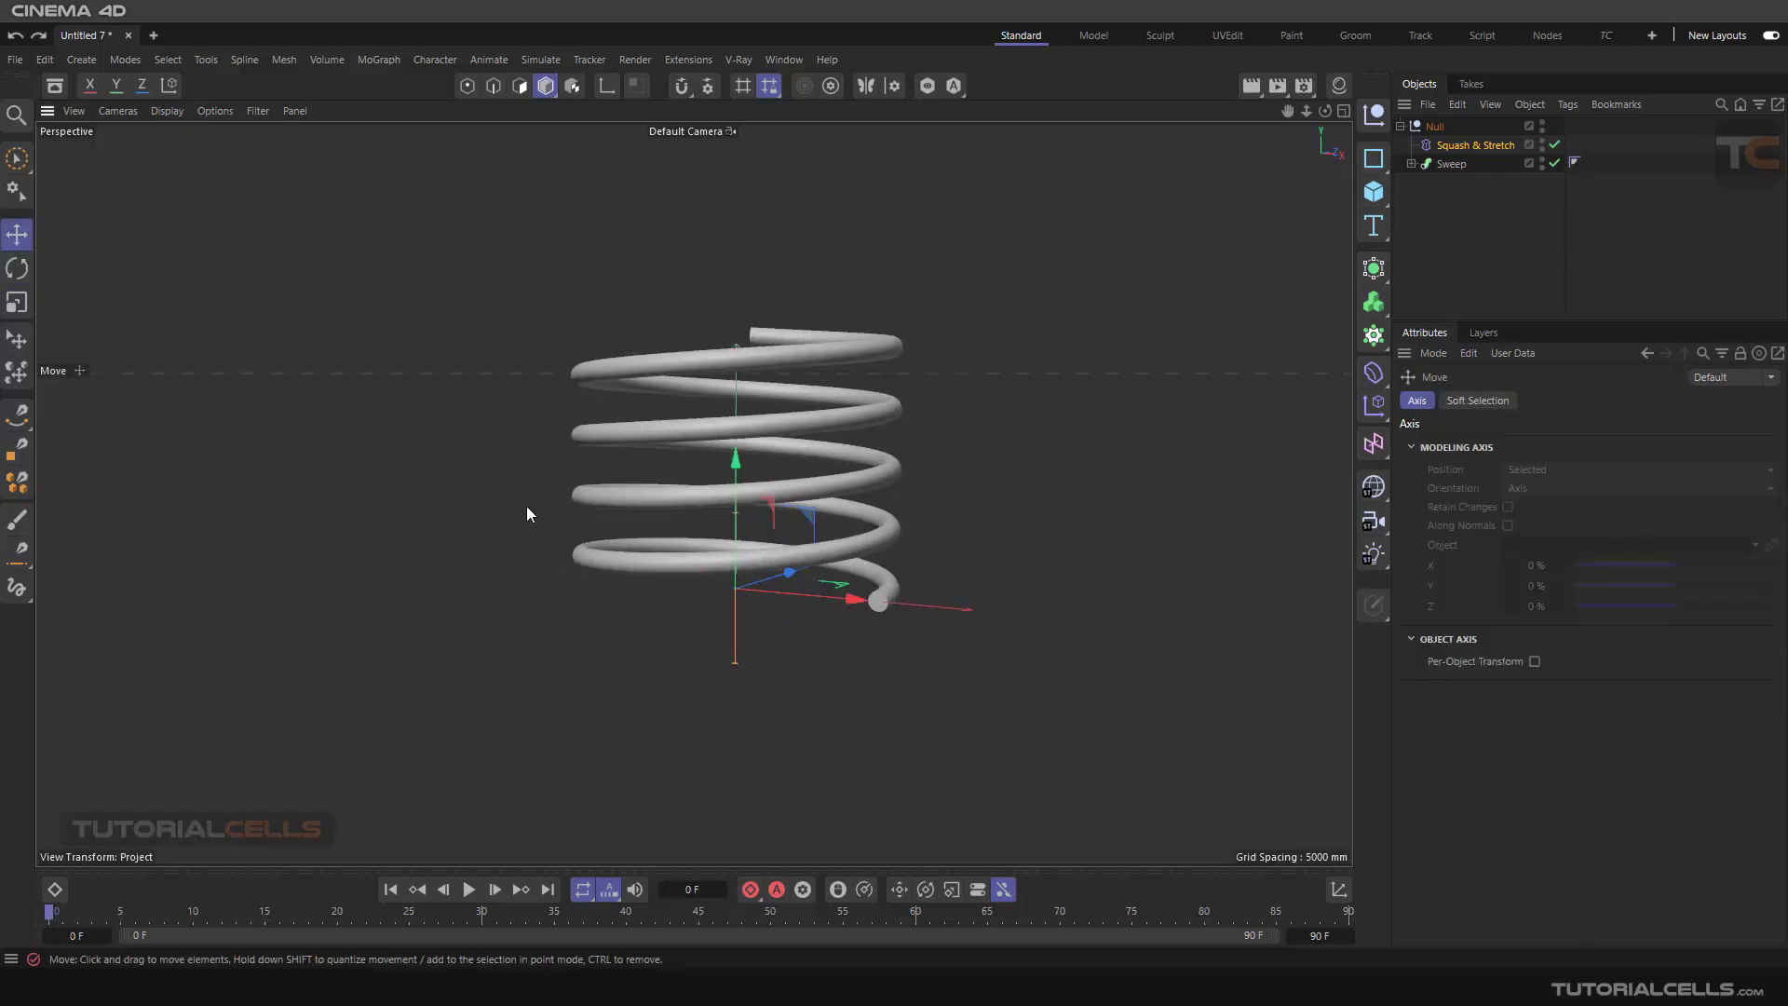
Step: Lift the Squash & Stretch deformer upward in the Front view
middle_click(756, 624)
middle_click(855, 611)
scroll(875, 510, "down", 3)
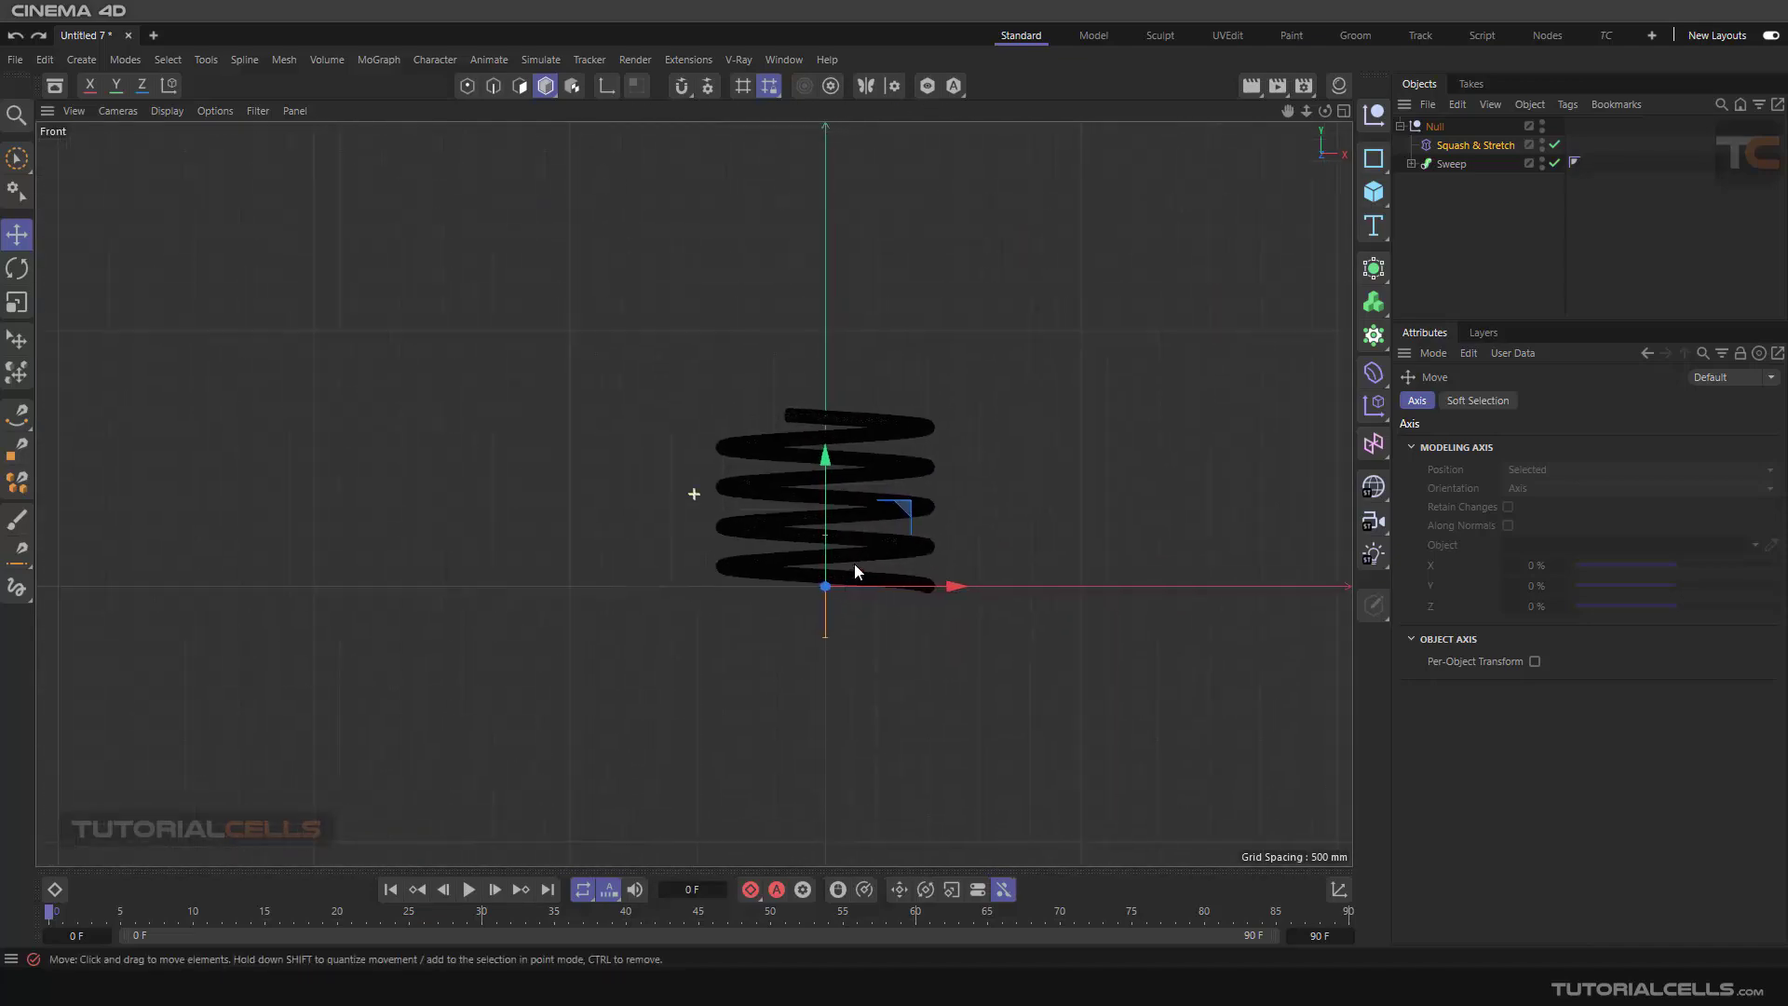
scroll(844, 566, "up", 3)
left_click_drag(808, 509, 824, 342)
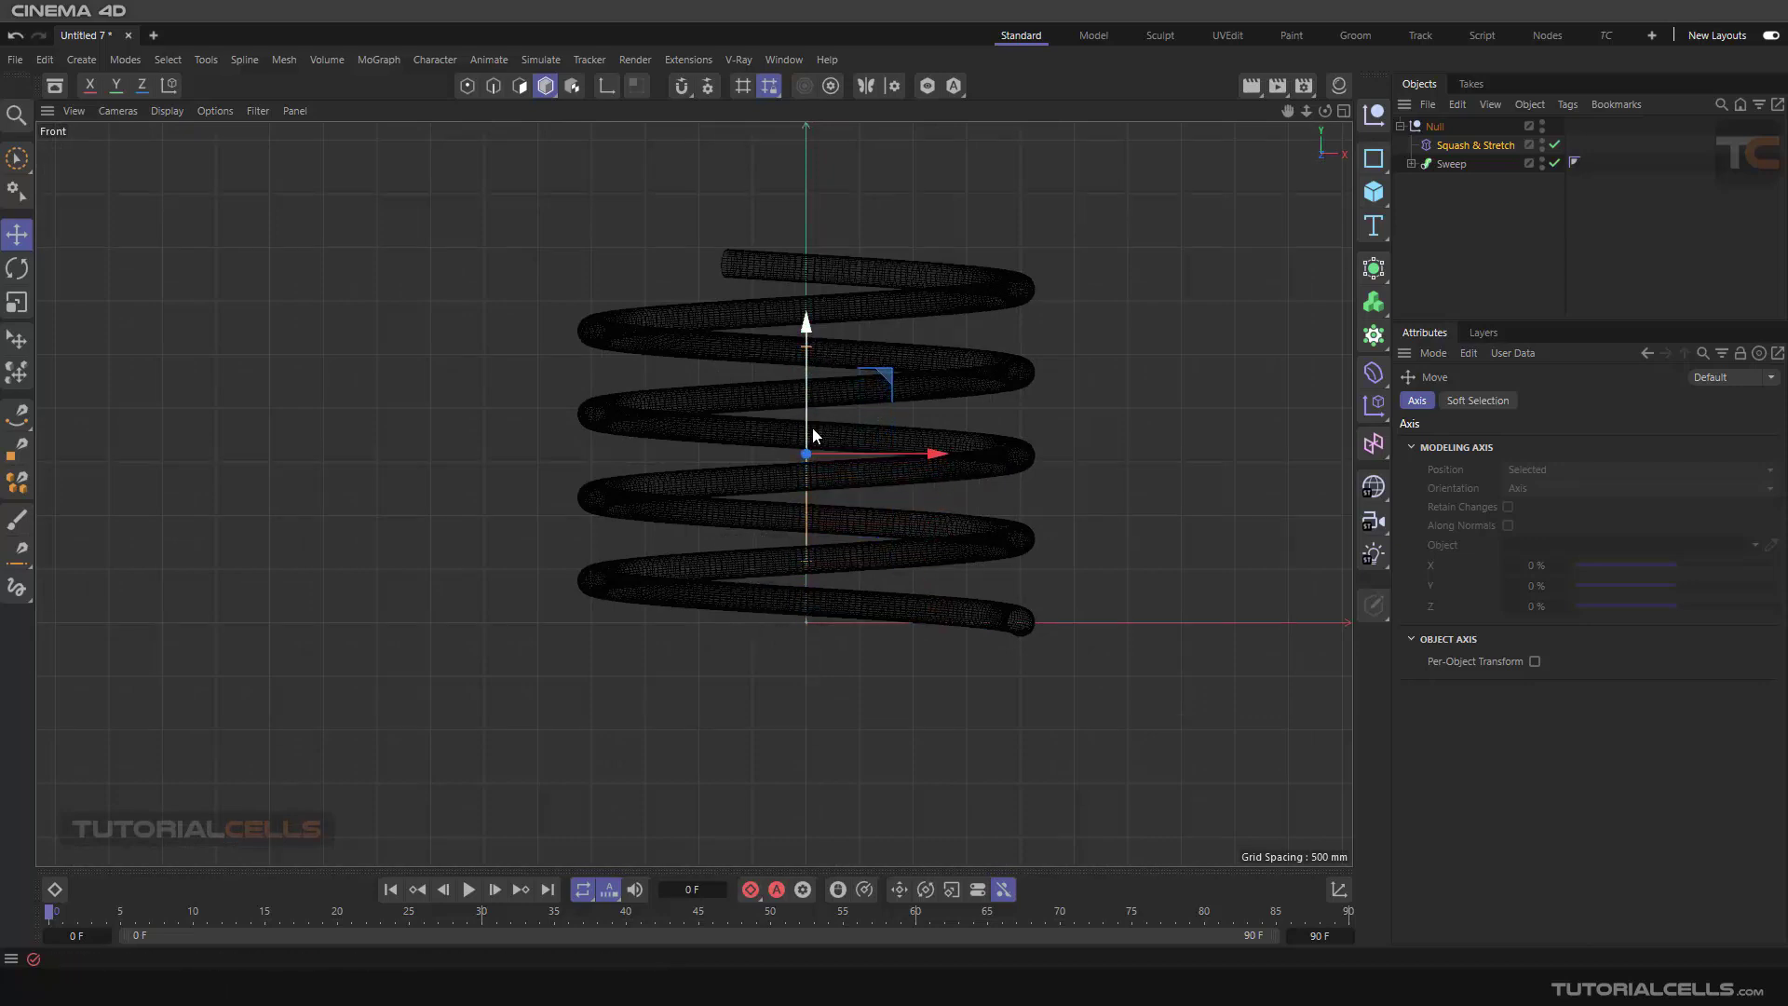
Step: Set the deformer's Bottom to -1888 mm and Top to 2044 mm
left_click(1461, 145)
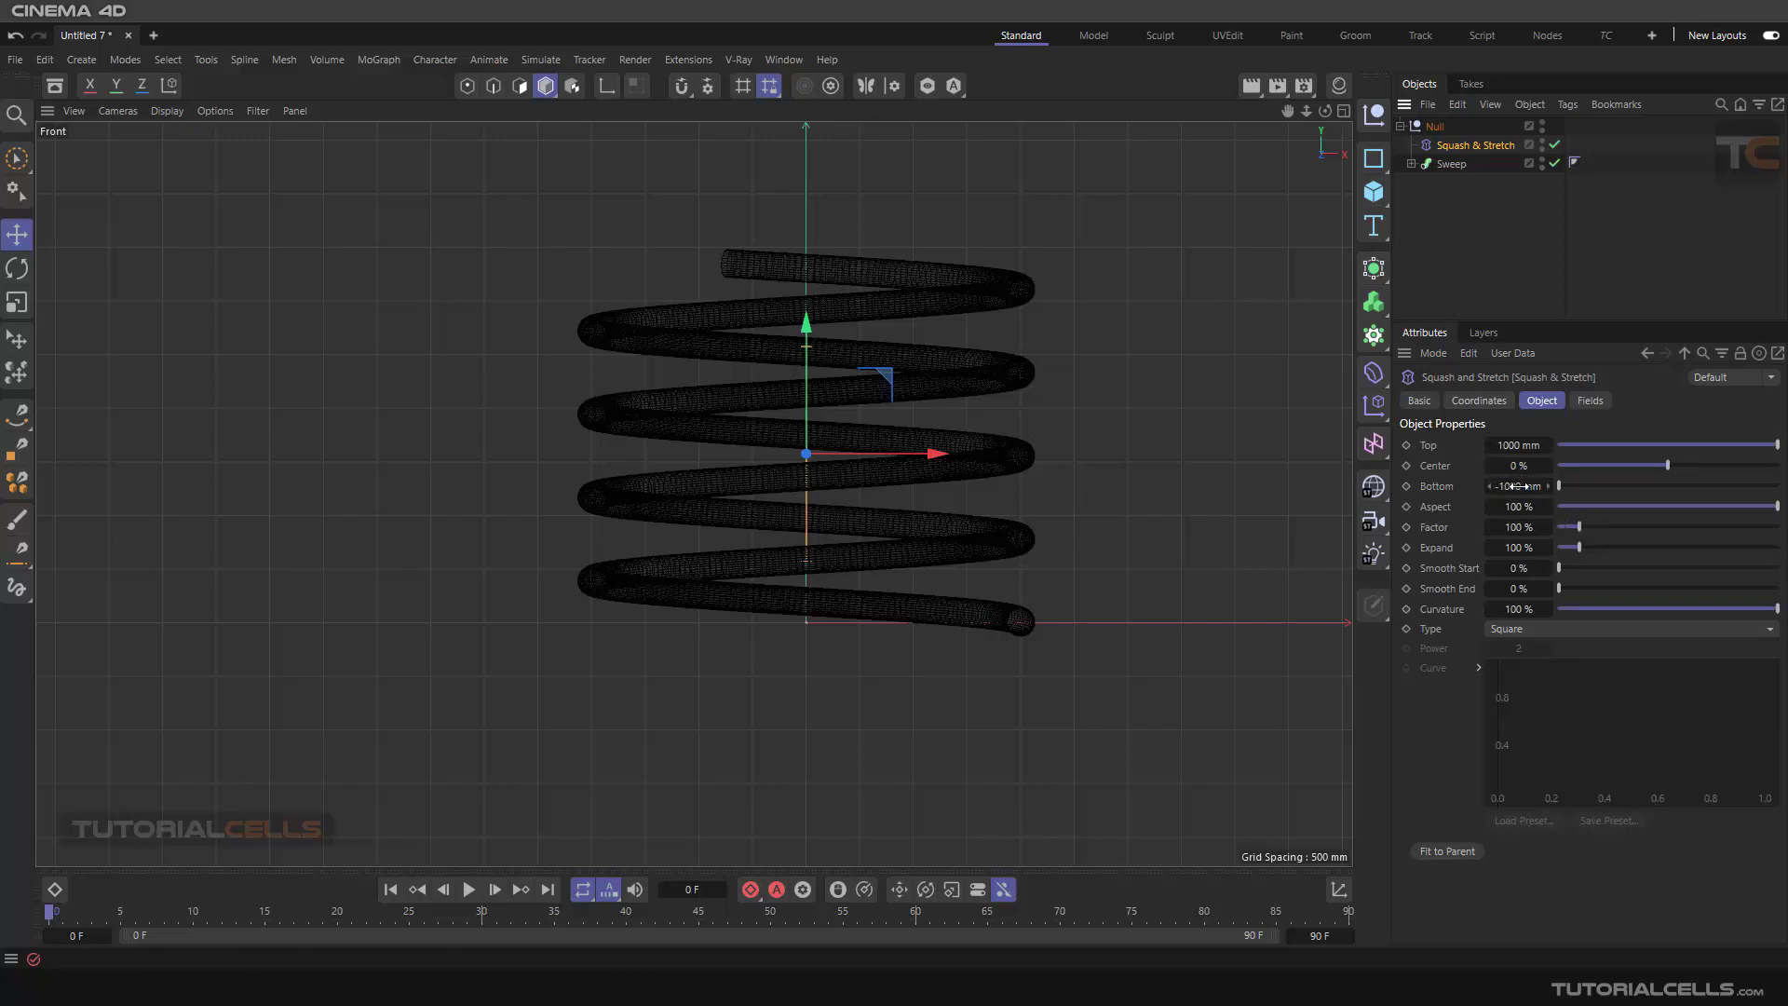
left_click_drag(1518, 485, 1500, 486)
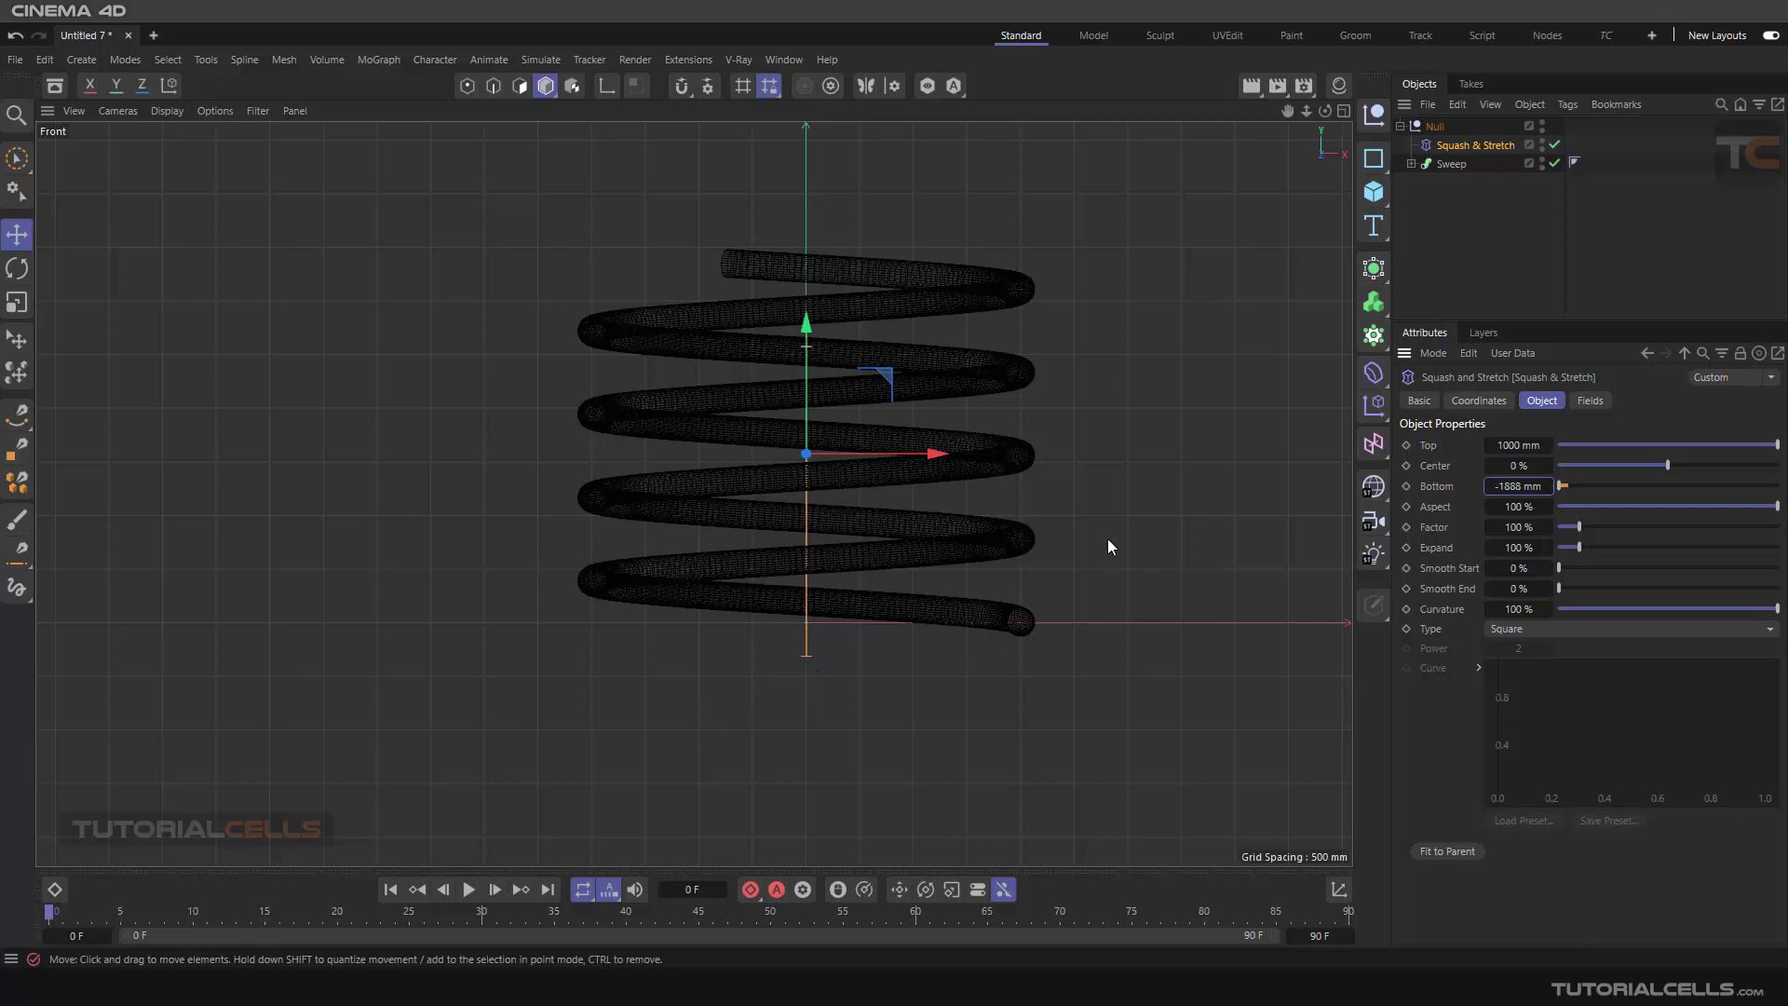
left_click_drag(1518, 445, 1521, 445)
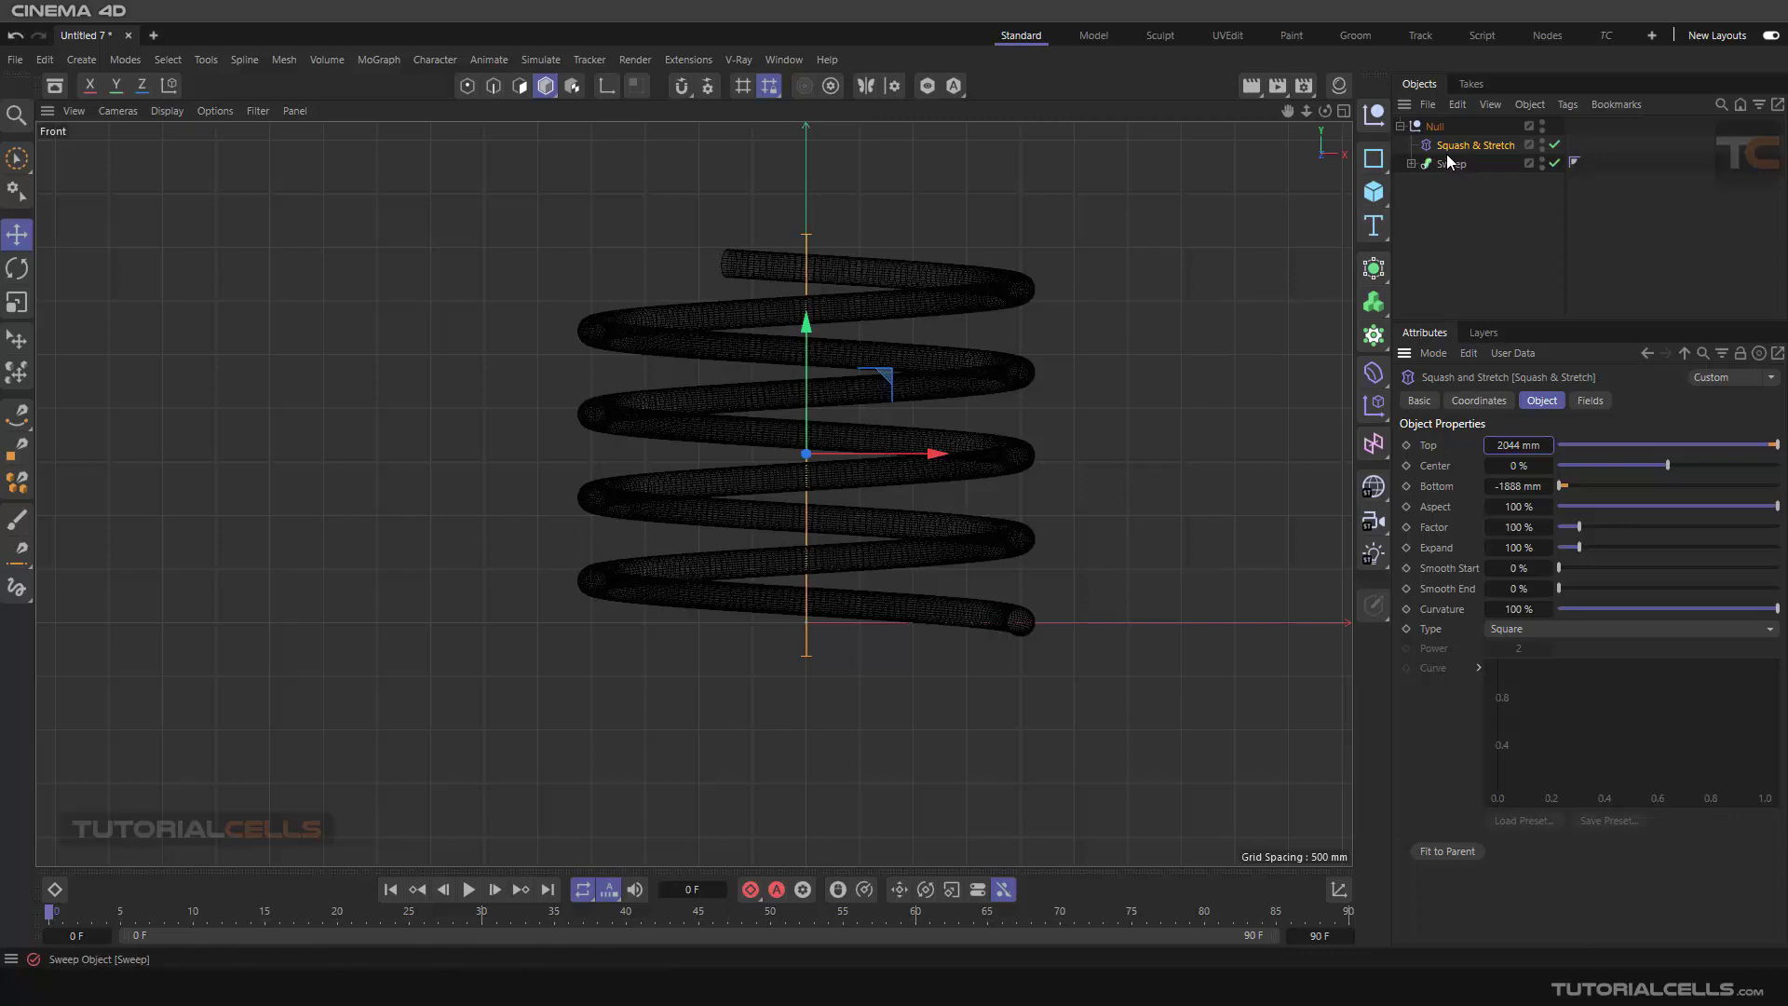
middle_click(626, 438)
middle_click(527, 343)
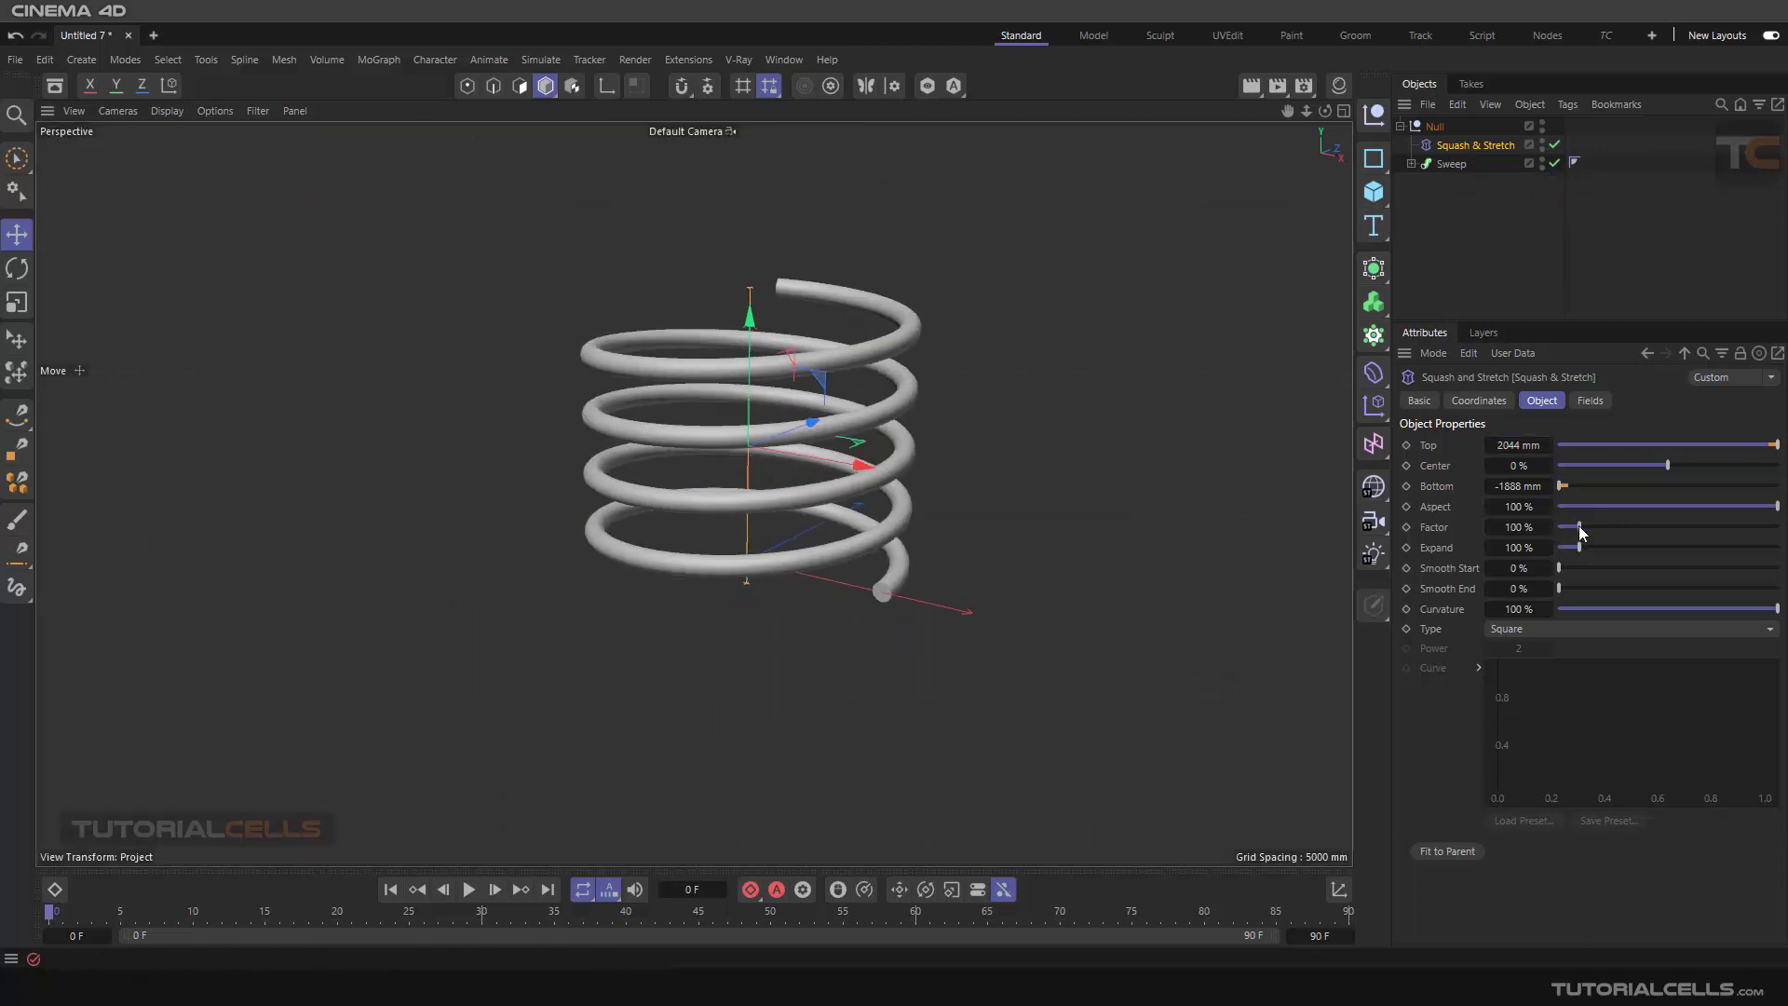
Step: Keyframe the Factor at 100% on frame 0 and 124% on frame 10
left_click_drag(1579, 526, 1581, 527)
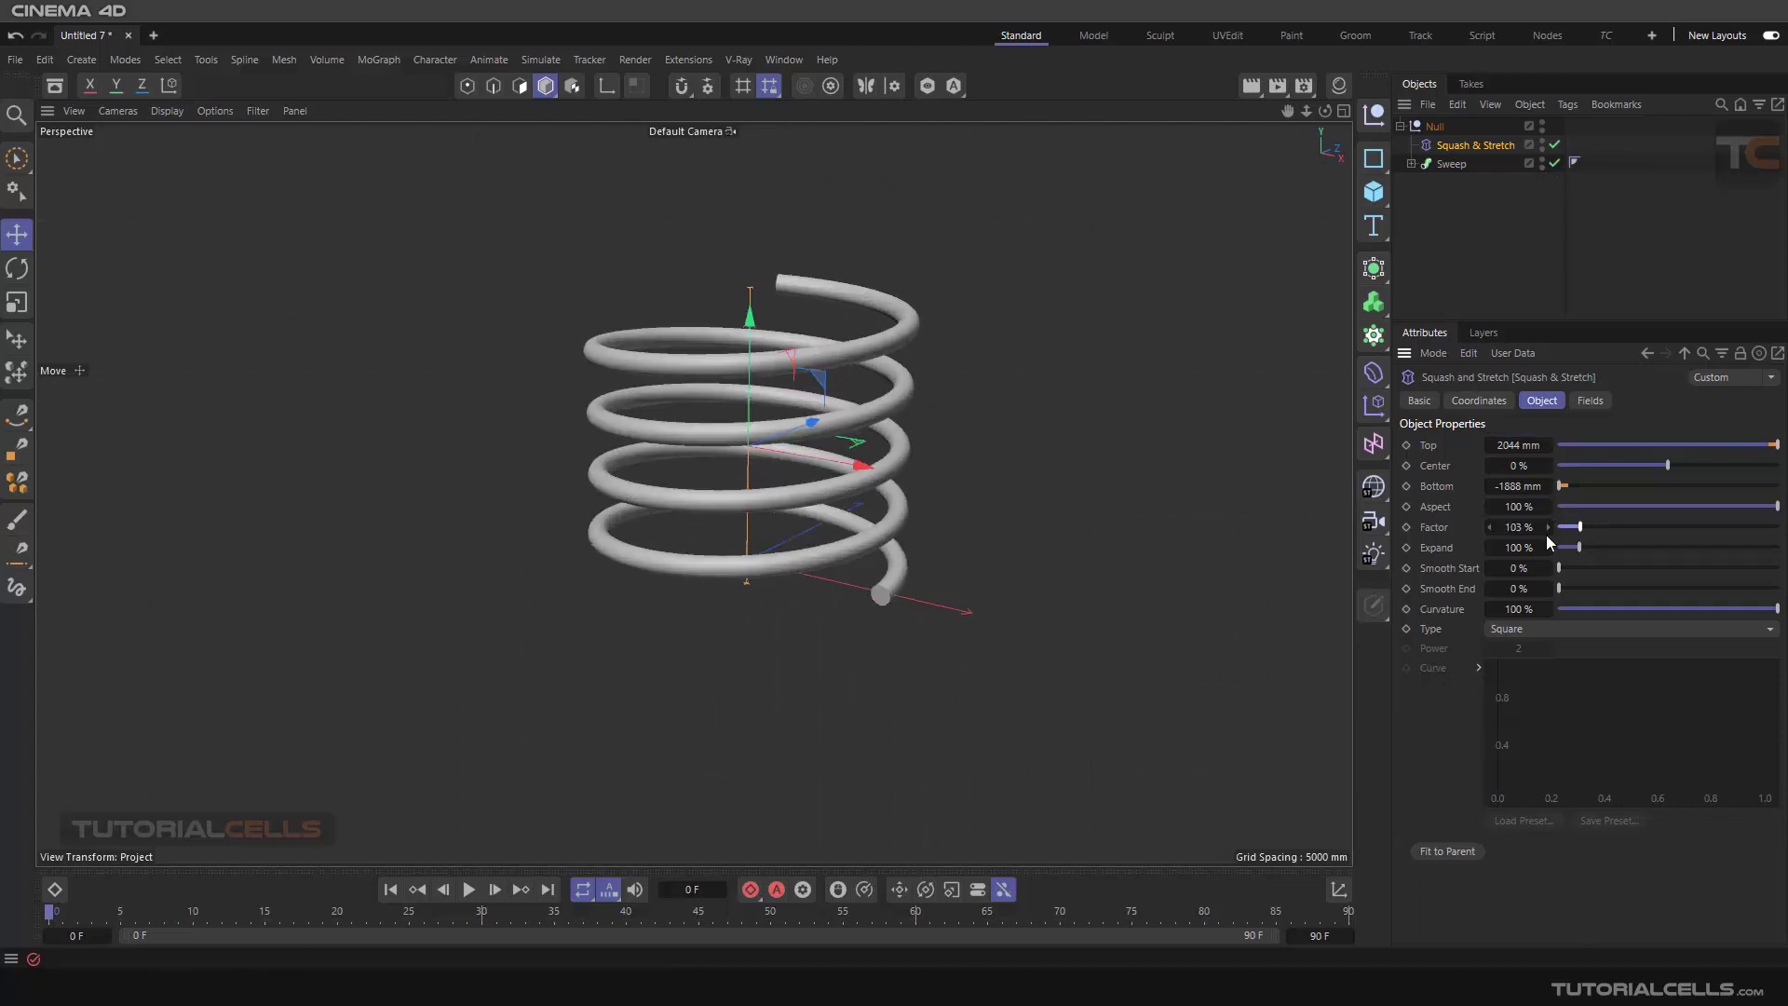
key("ctrl+z")
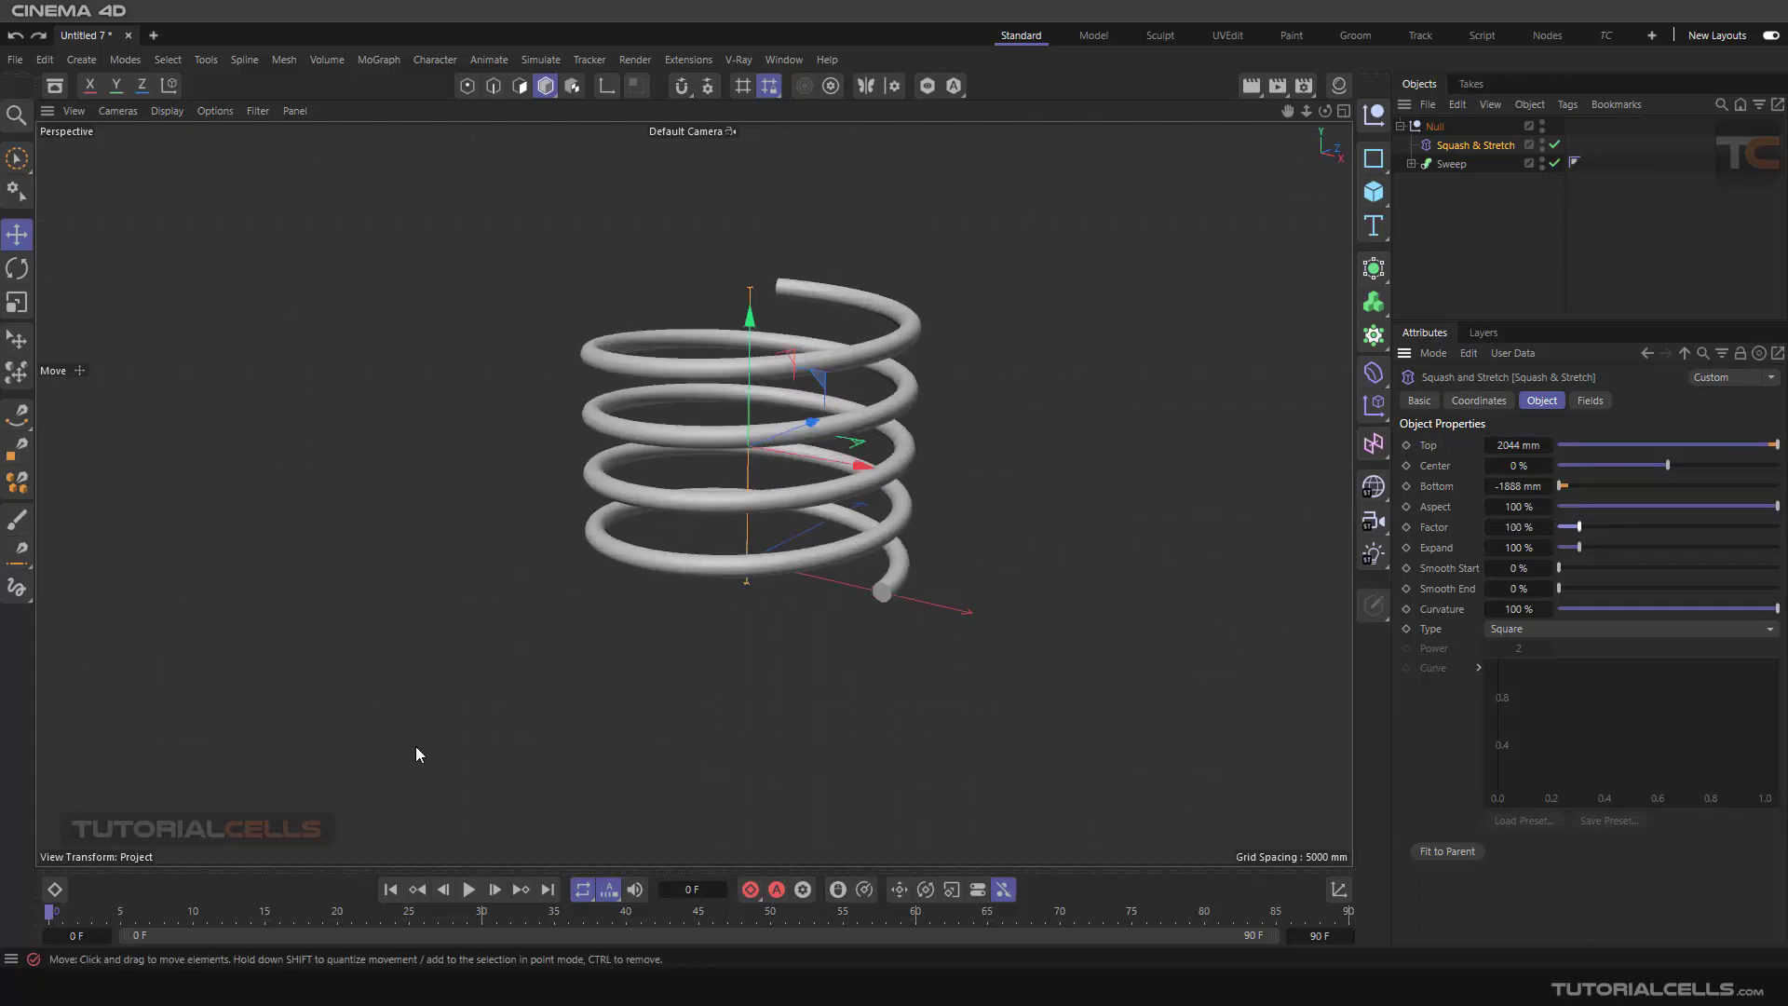
left_click(1411, 529)
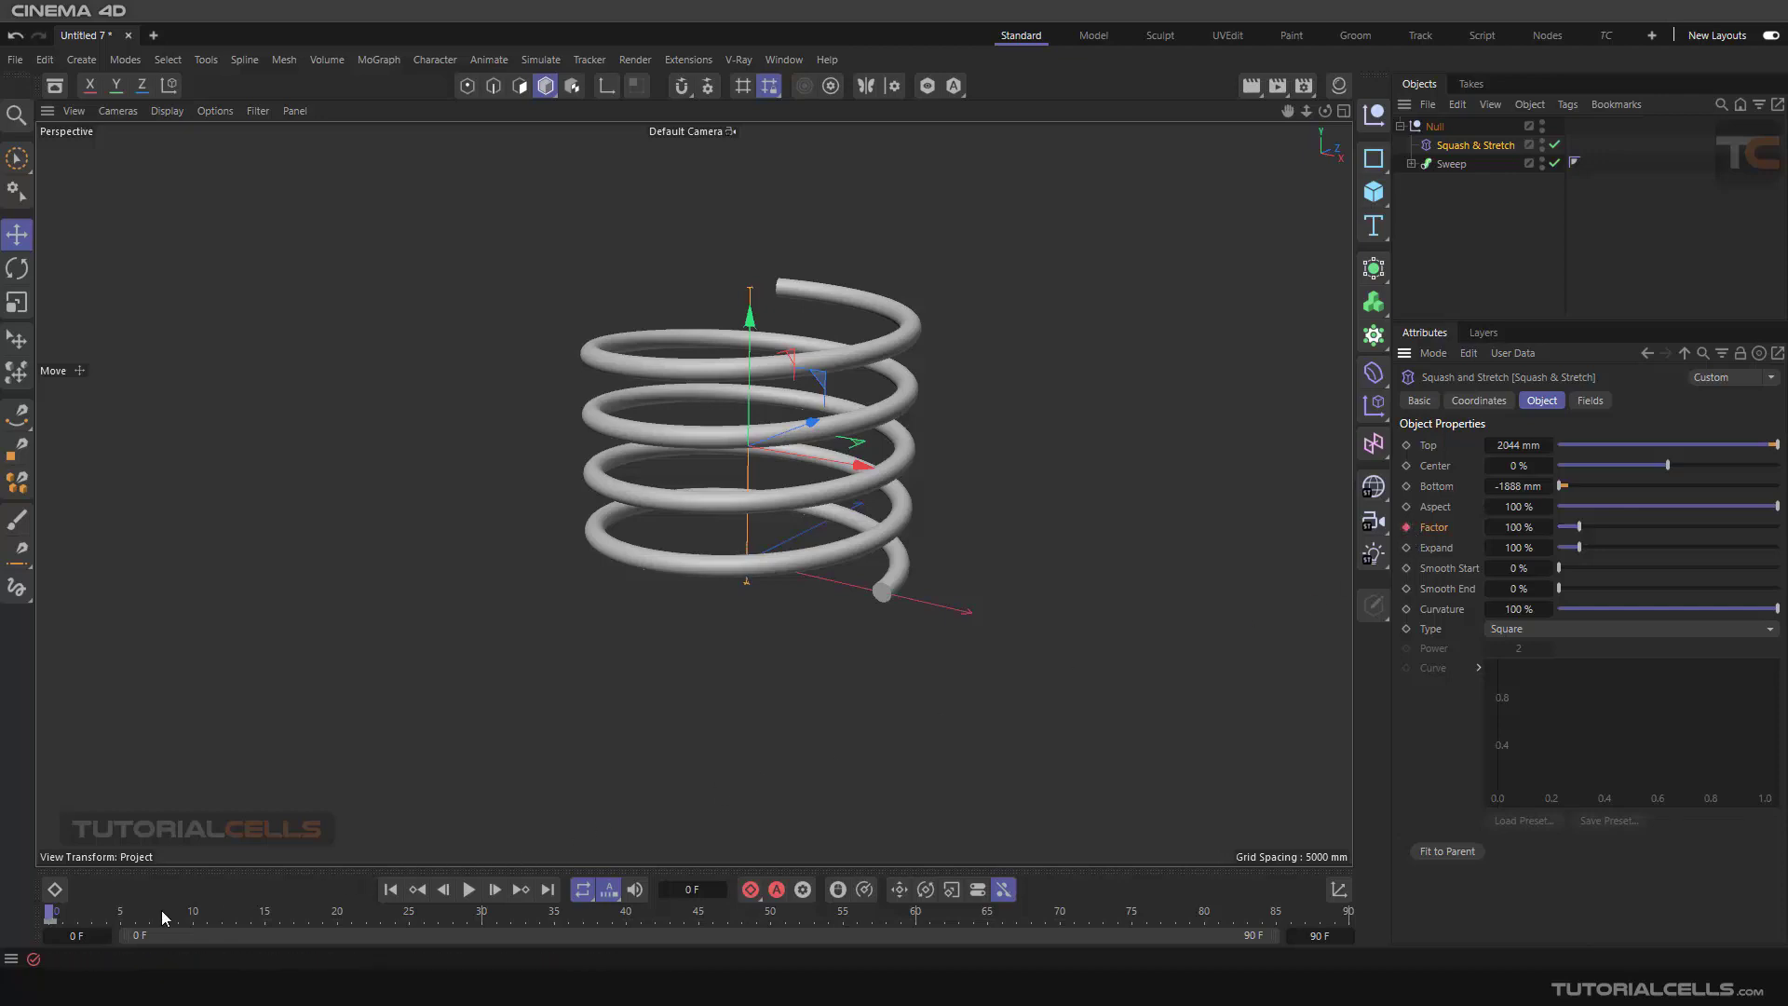
left_click_drag(58, 913, 193, 913)
left_click_drag(1580, 530, 1585, 527)
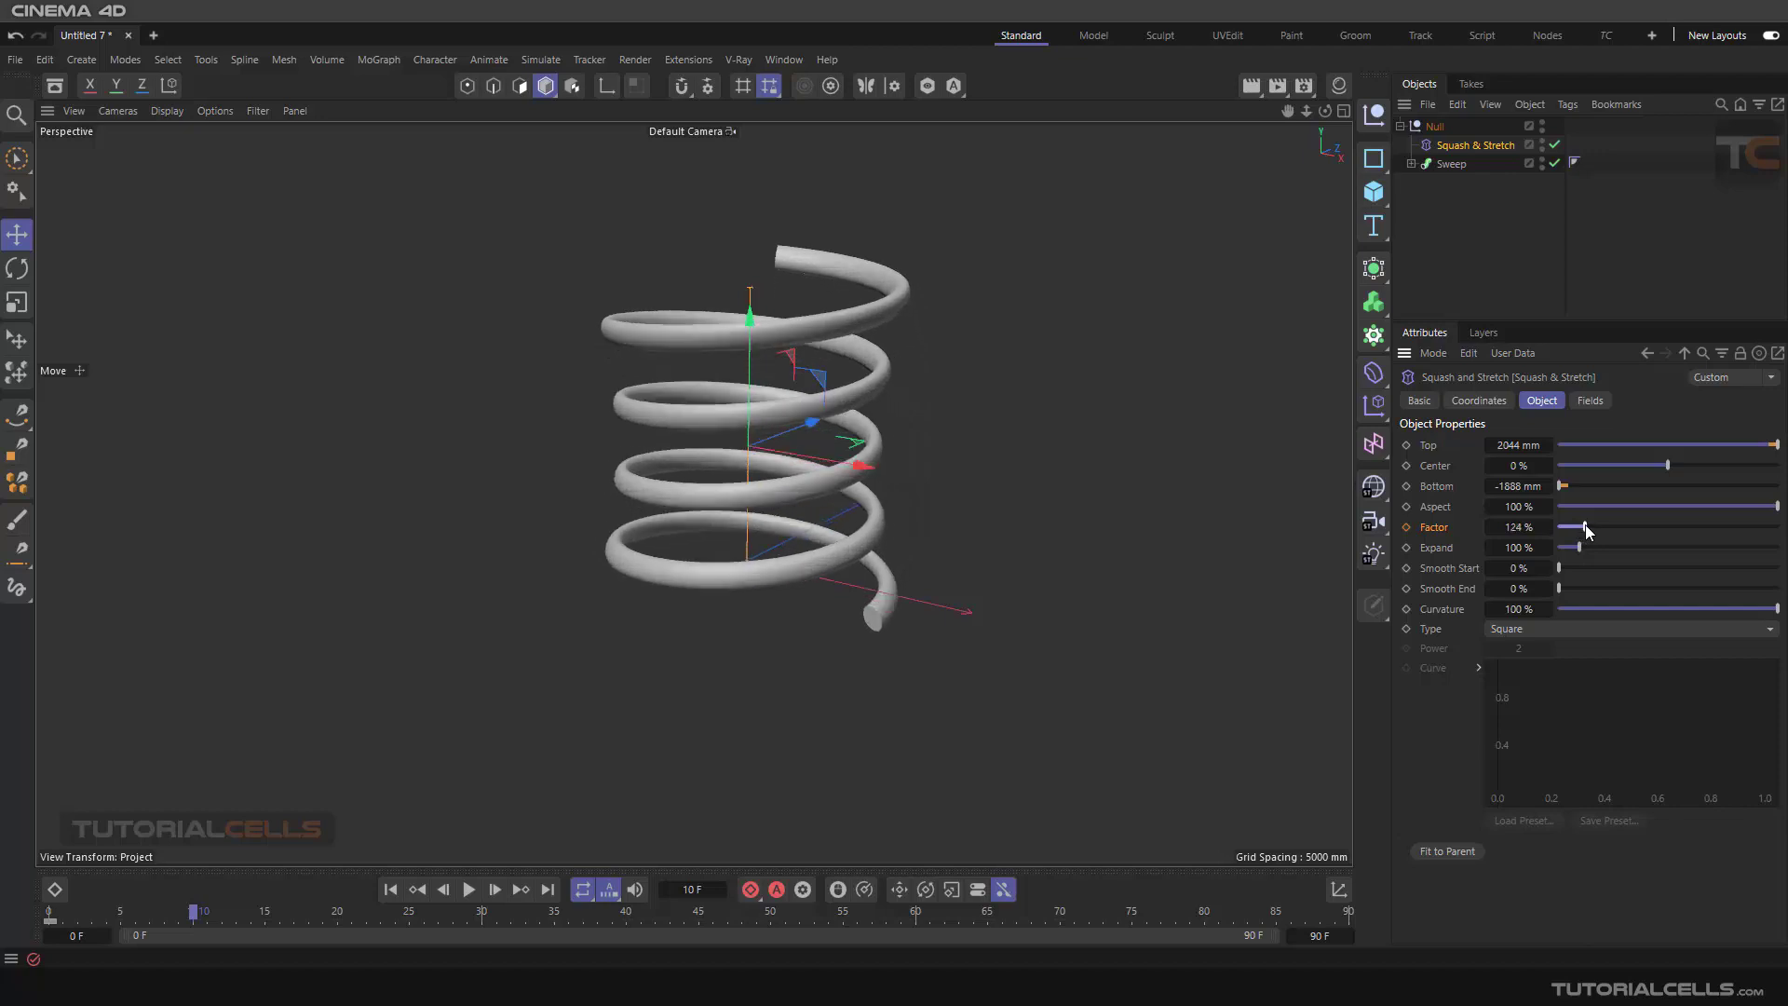
left_click(1407, 527)
Step: Copy the frame 0 Factor key to frame 20 and preview the animation
left_click(50, 921)
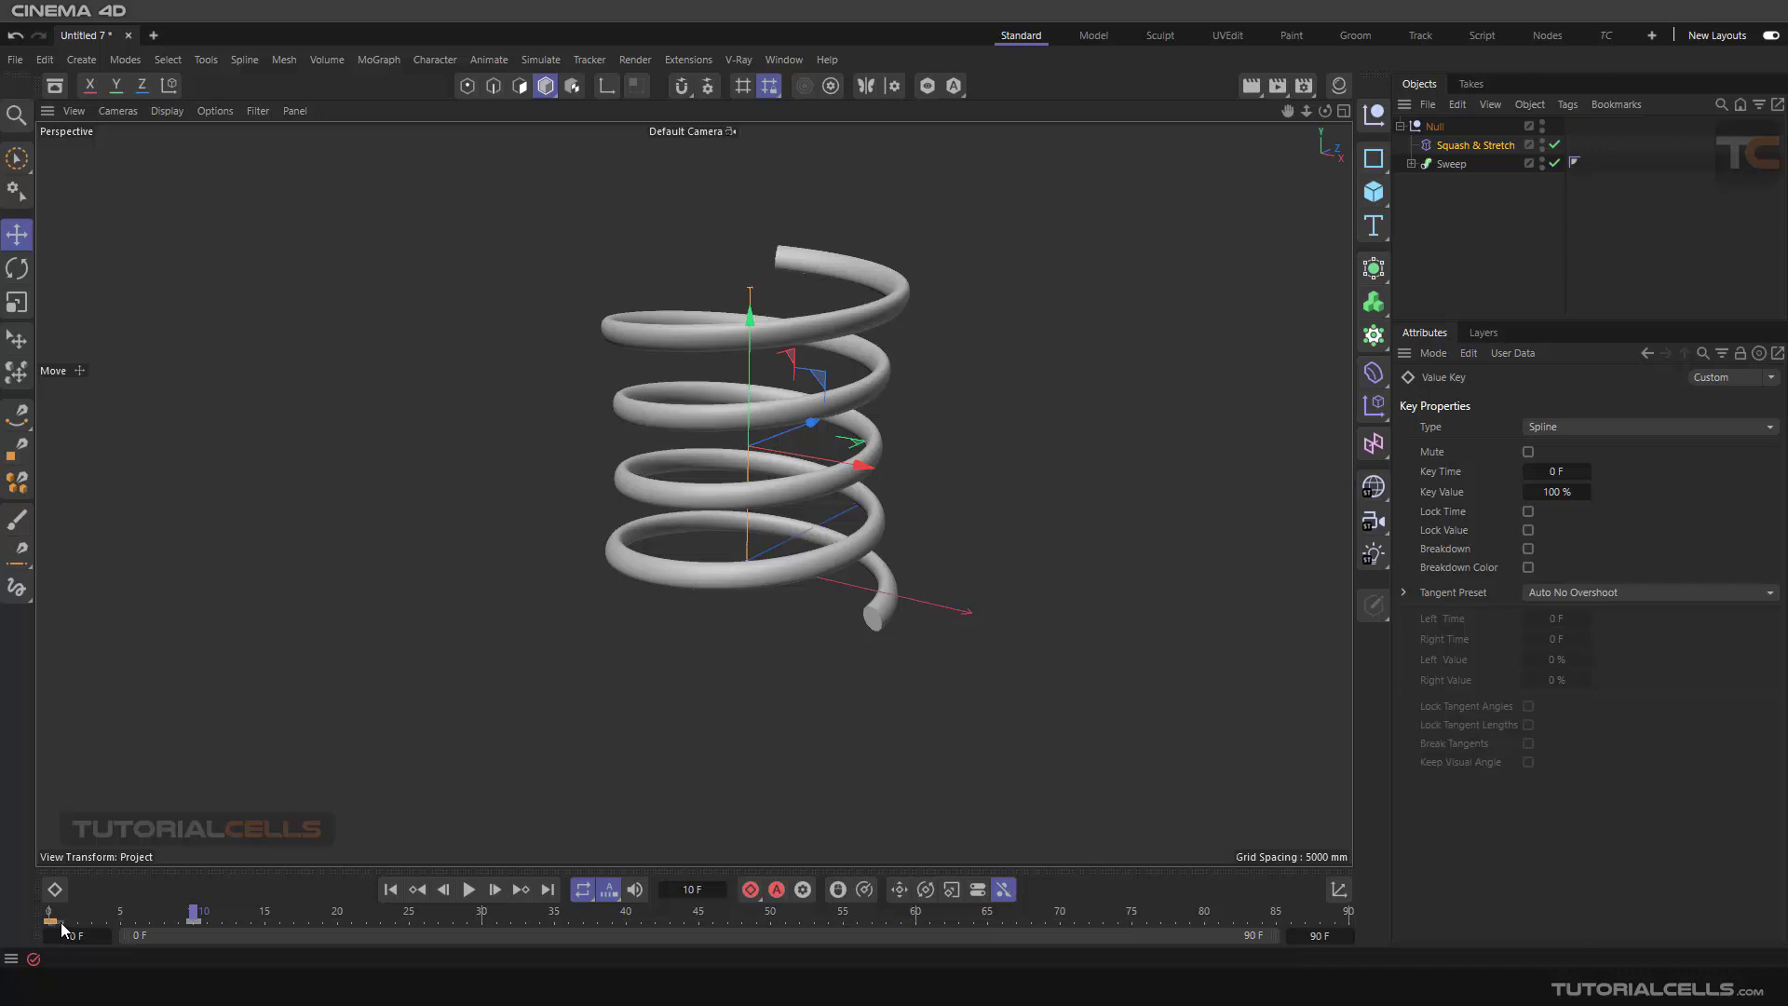
left_click_drag(62, 928, 181, 928)
left_click(468, 890)
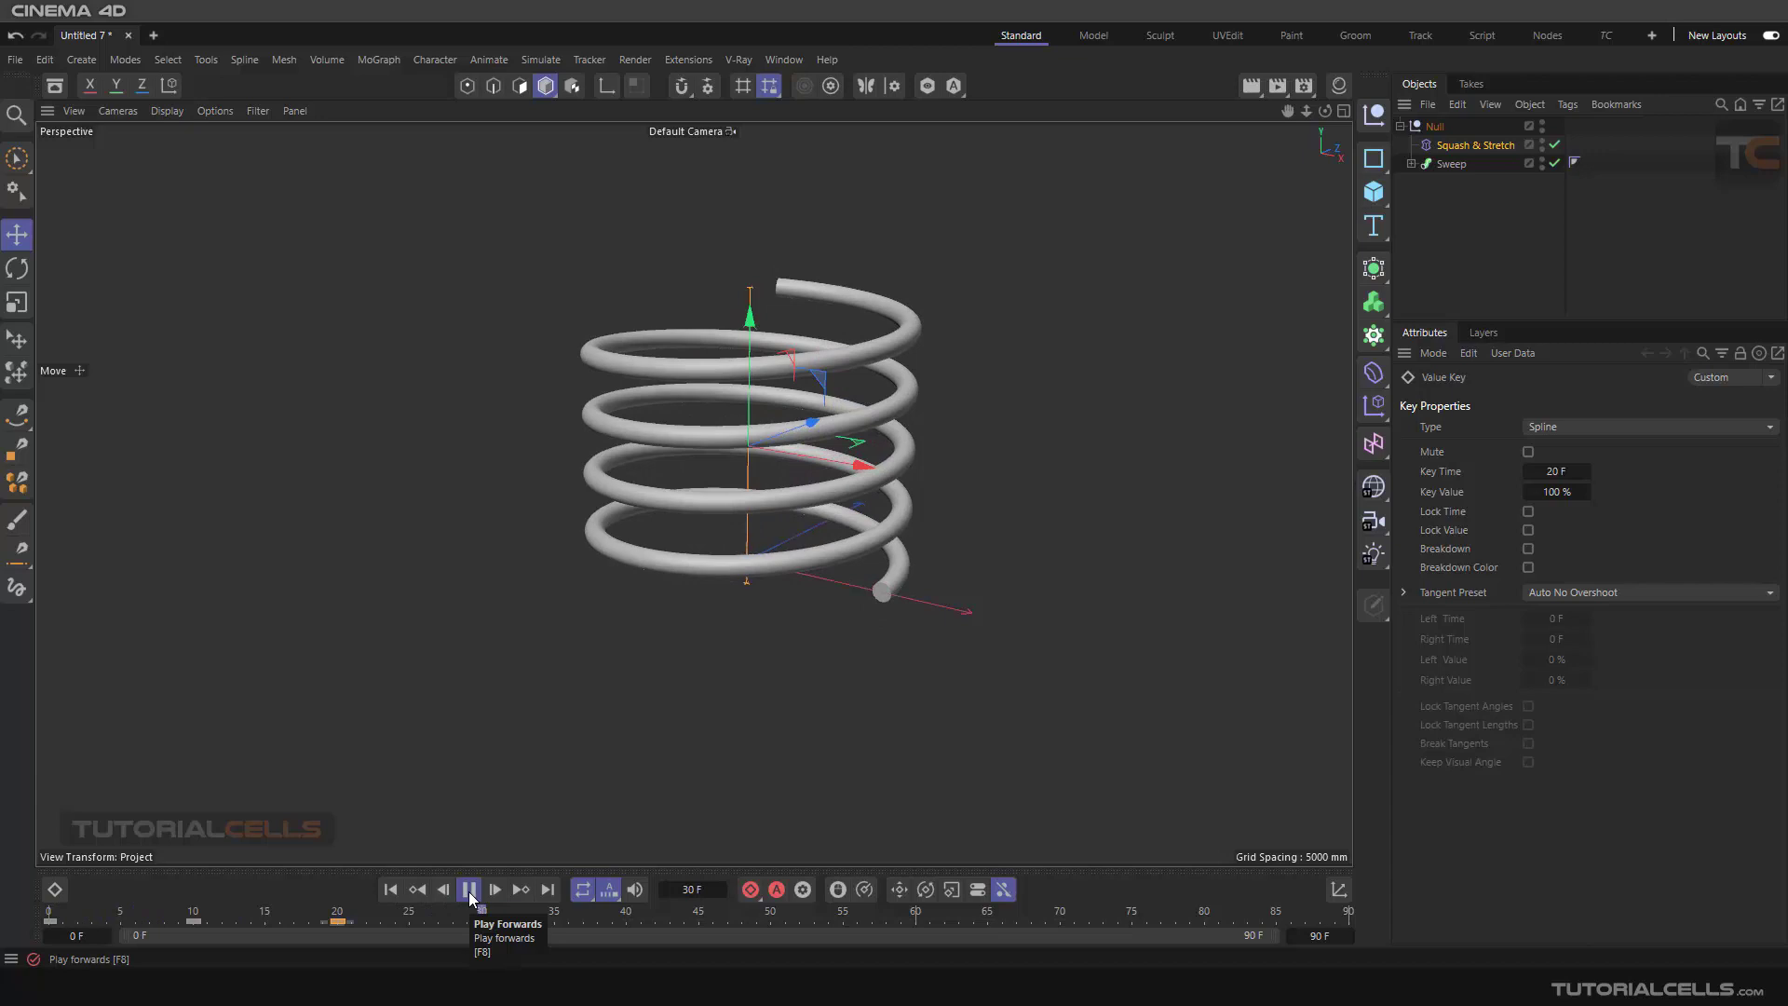
left_click(468, 890)
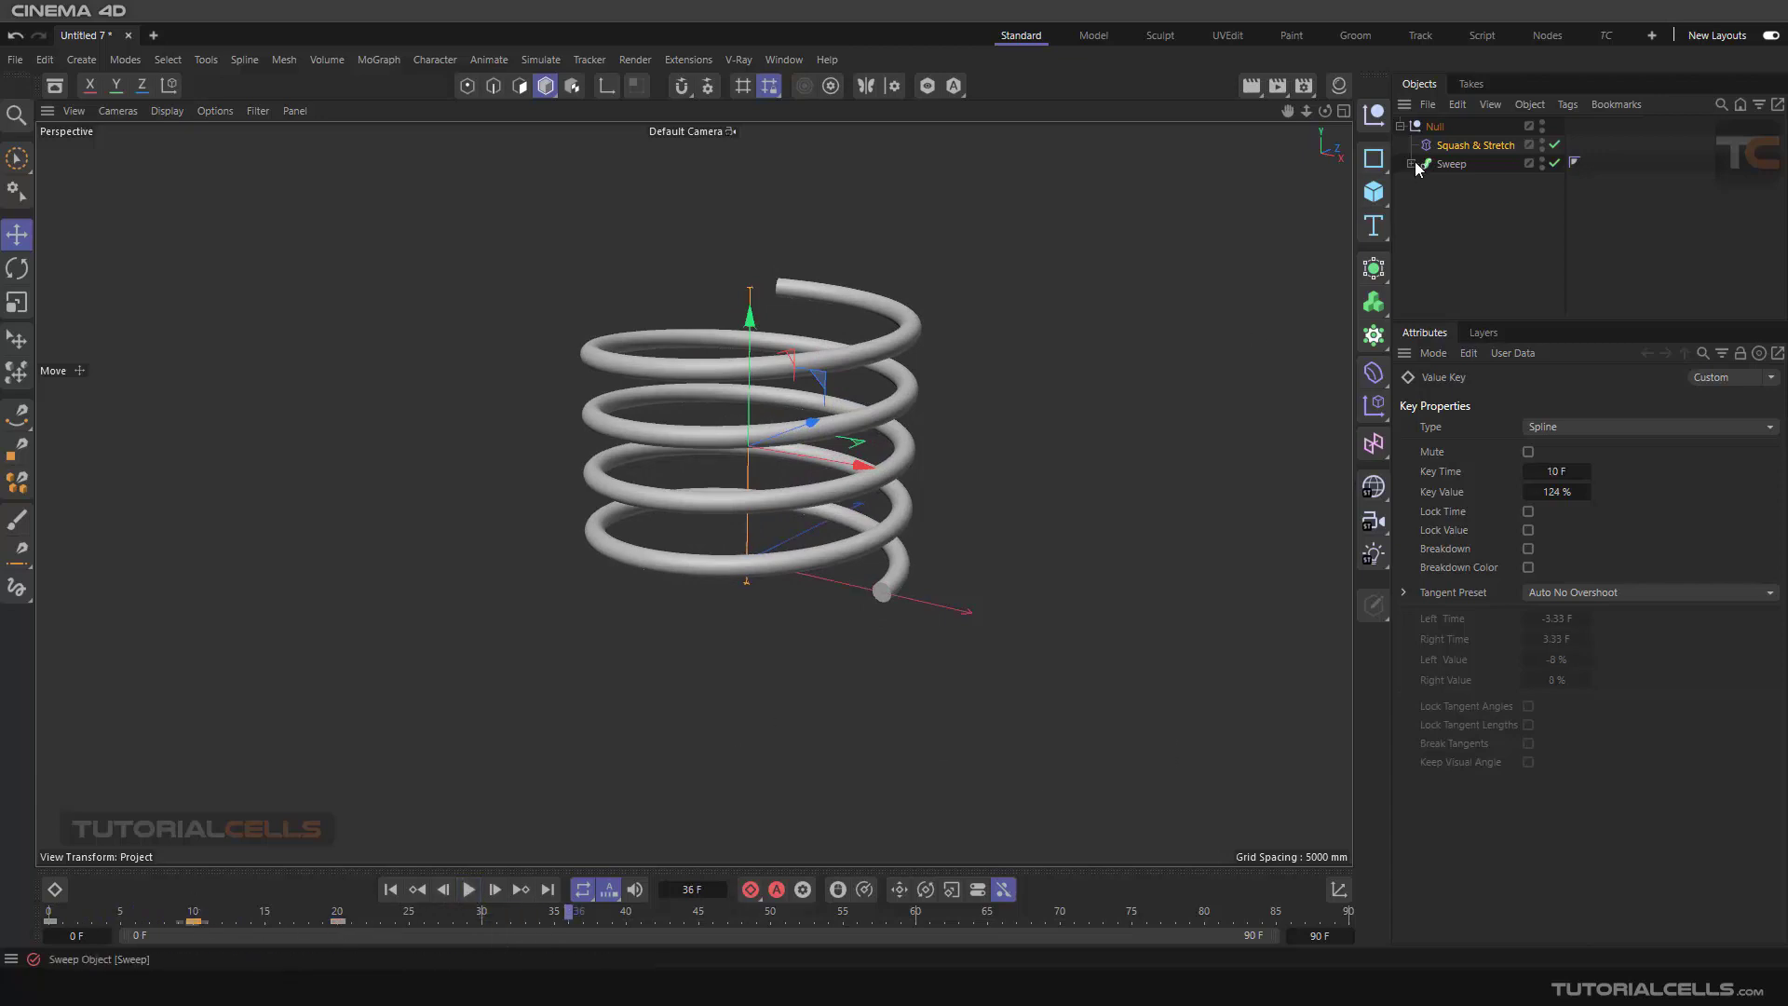
Step: Increase the frame 10 Factor keyframe to 137%
left_click(1460, 146)
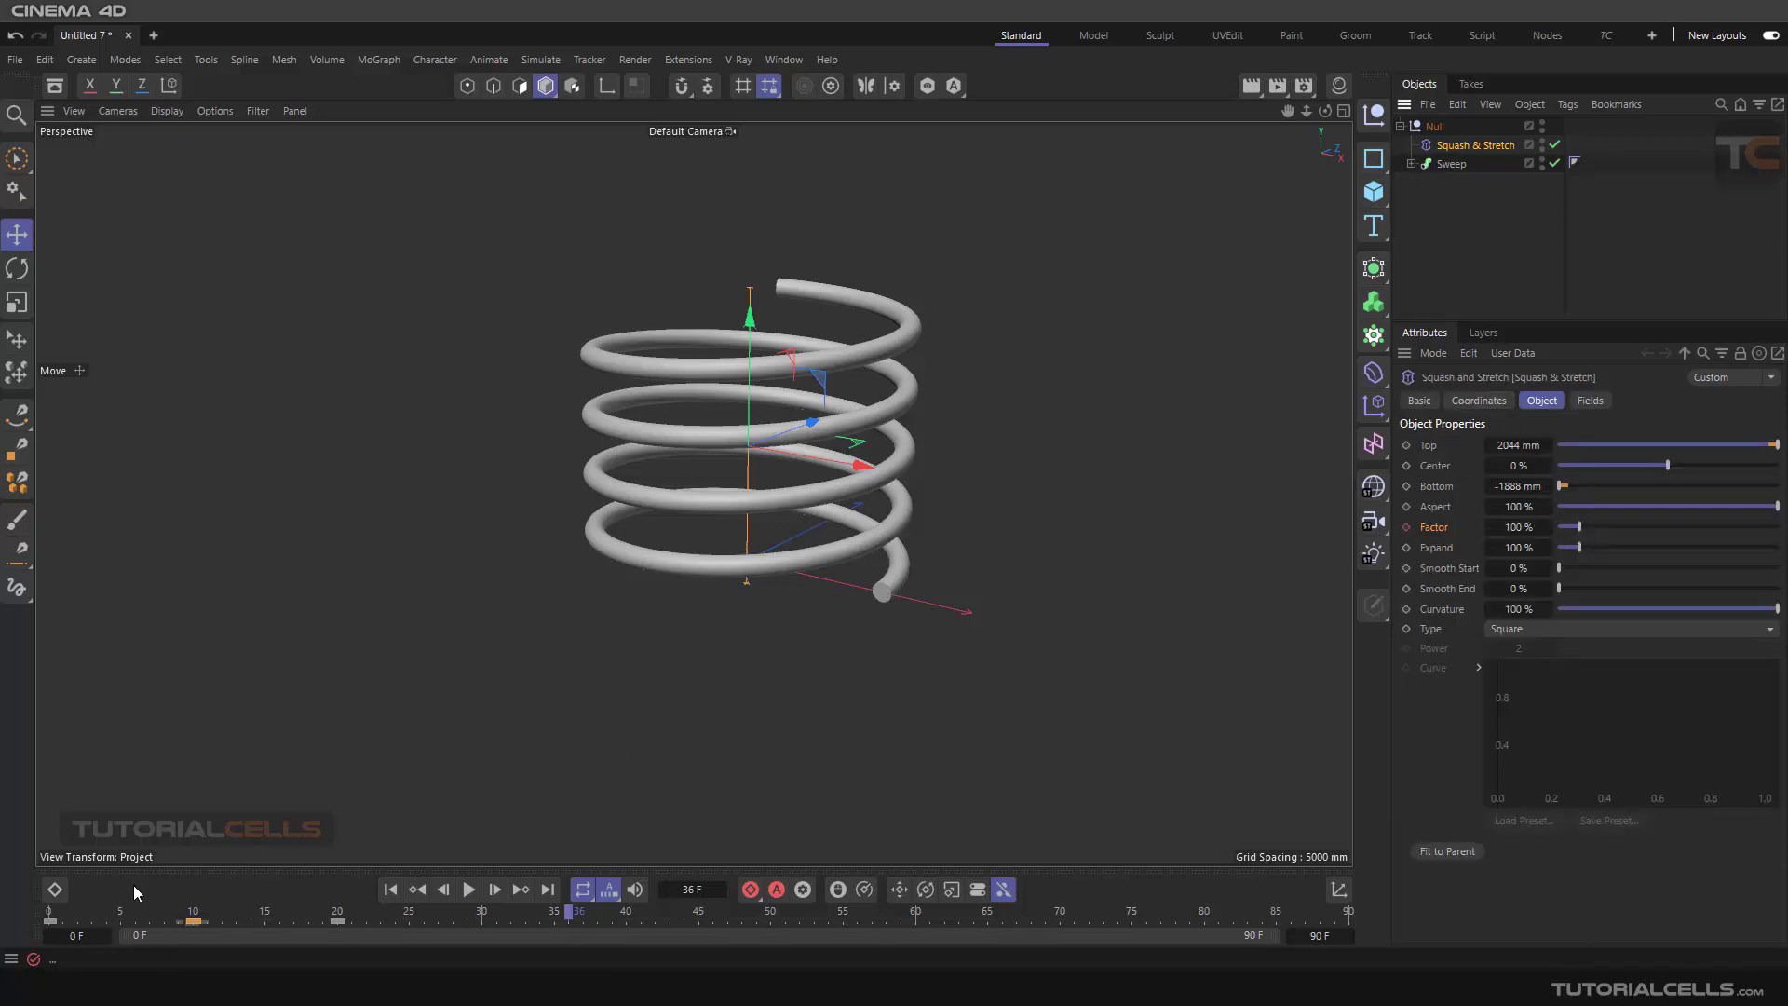
left_click_drag(54, 918, 193, 918)
left_click_drag(1586, 527, 1589, 527)
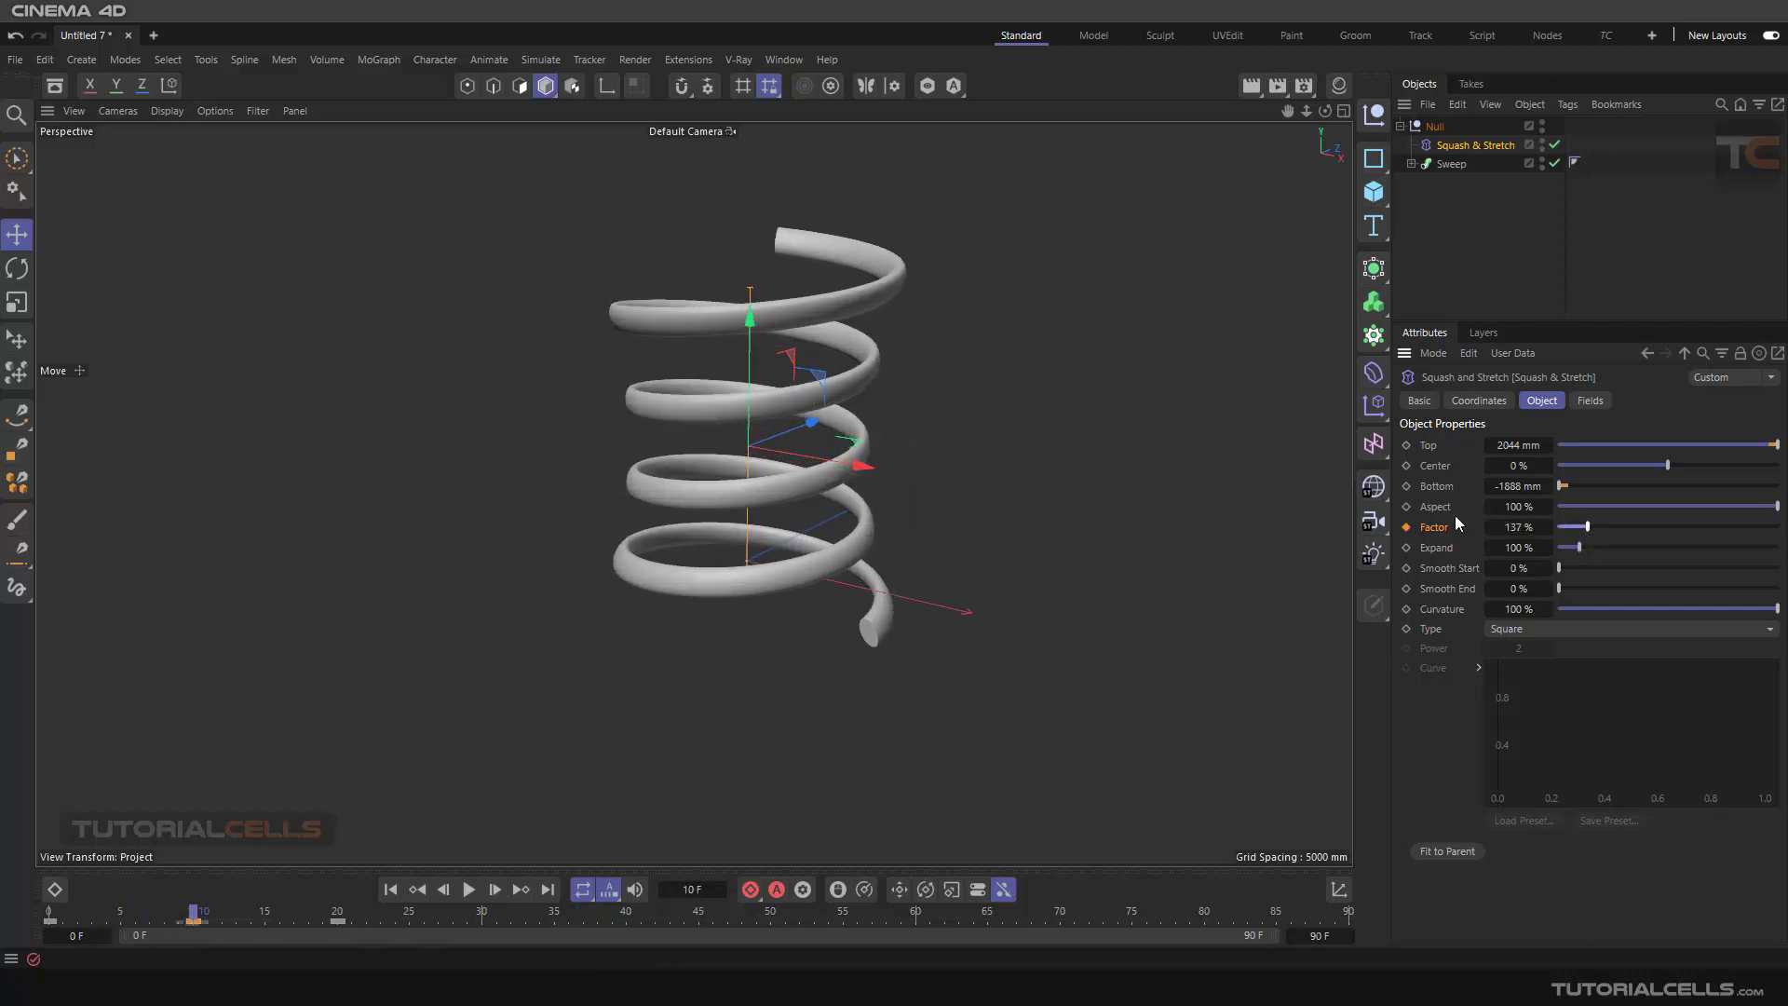
left_click(1408, 527)
Step: Play back the animation, then select the three Factor keyframes on the timeline
left_click(390, 890)
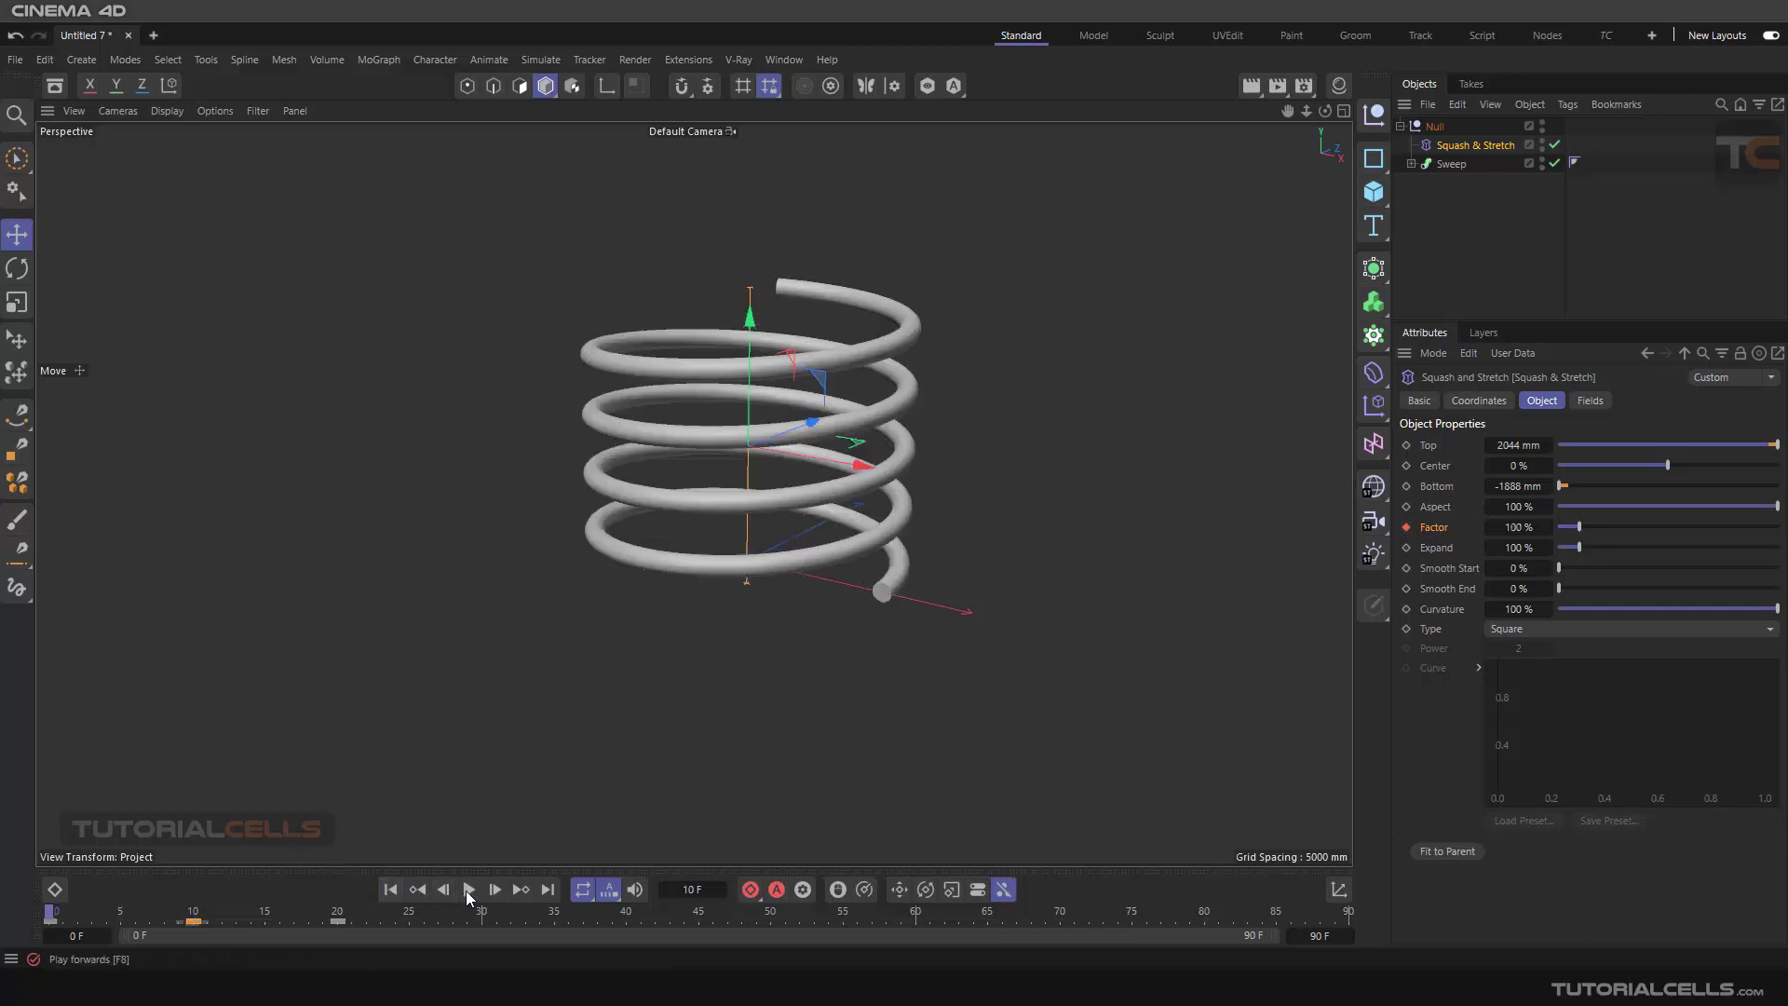
left_click(468, 889)
key("F8")
left_click_drag(378, 914, 268, 924)
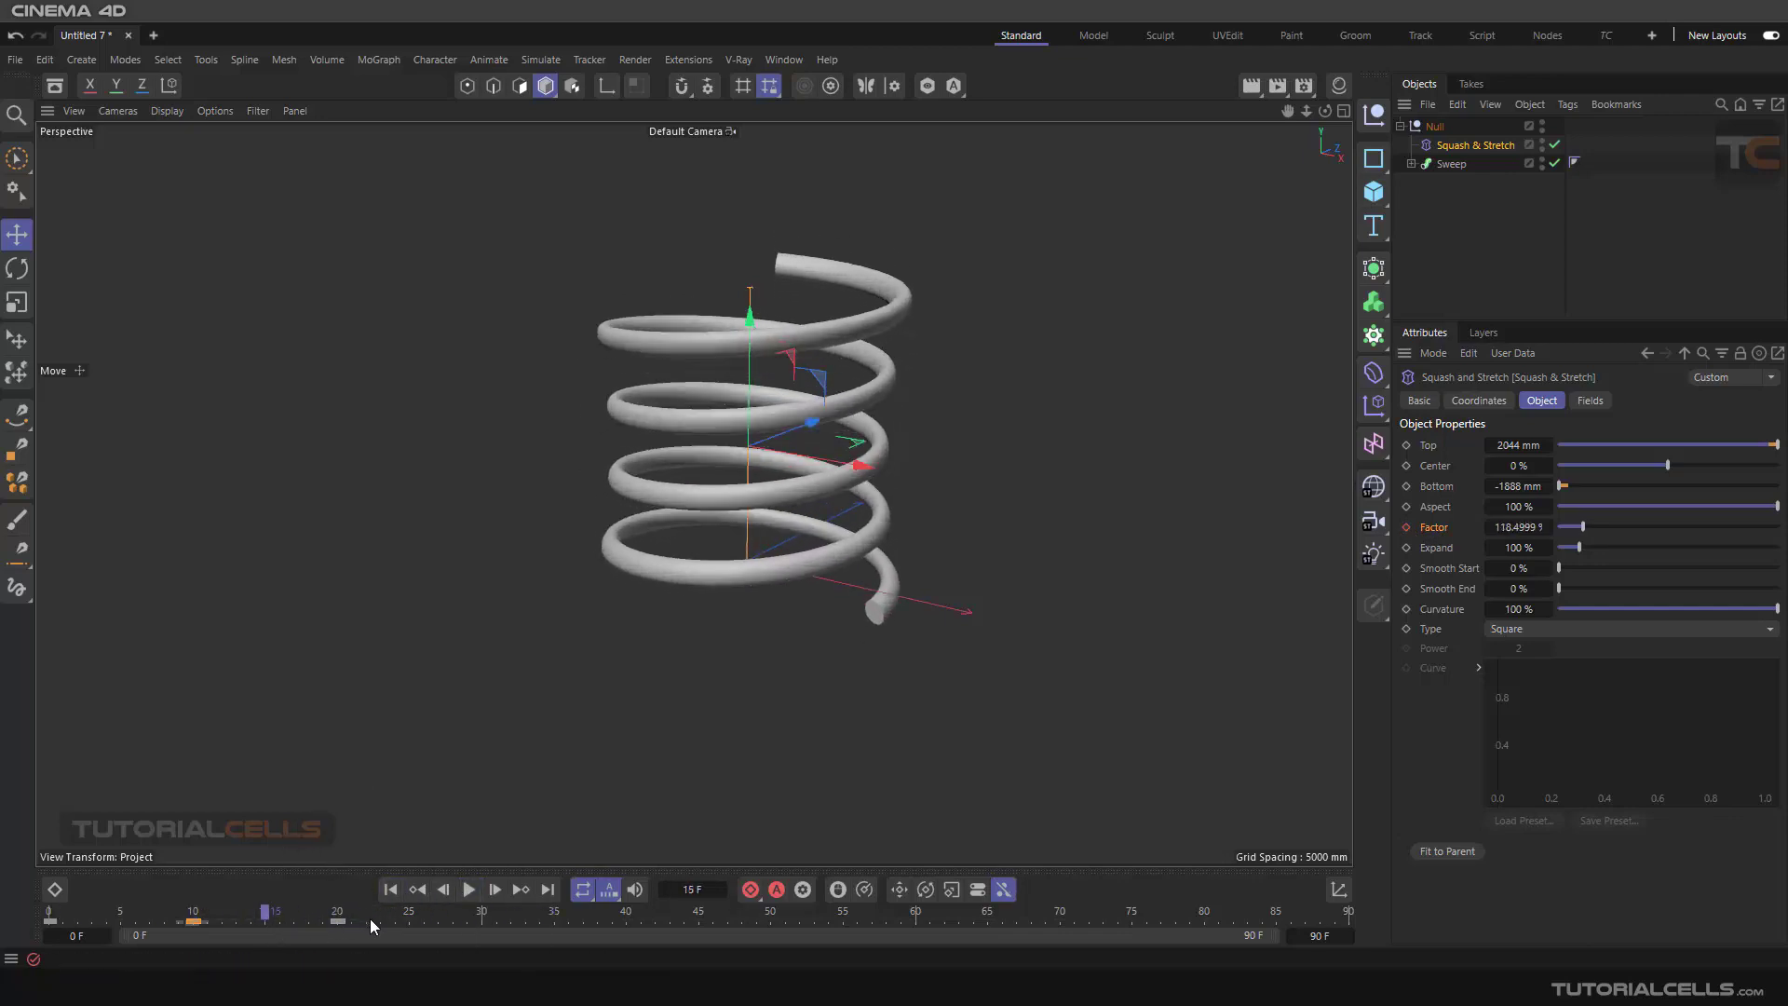
left_click_drag(372, 926, 190, 927)
left_click_drag(84, 925, 0, 925)
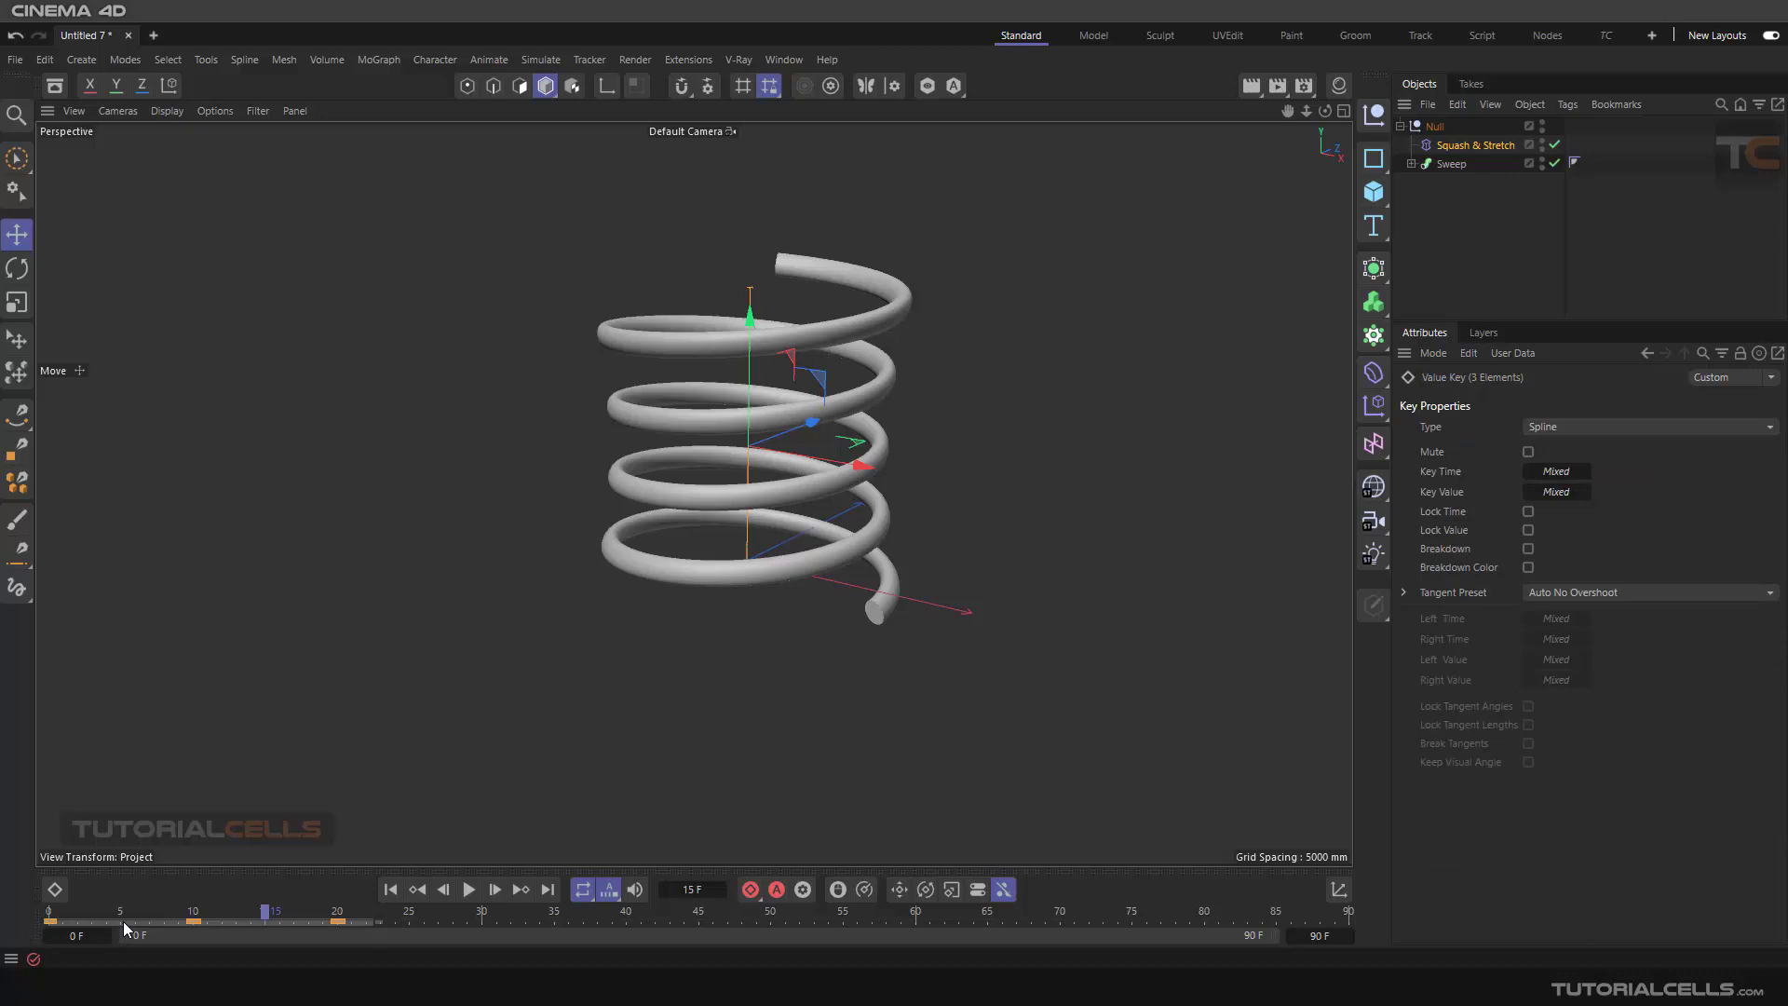
Step: Shift the three Factor keys about 30 frames later and play back to check
left_click_drag(124, 927, 606, 907)
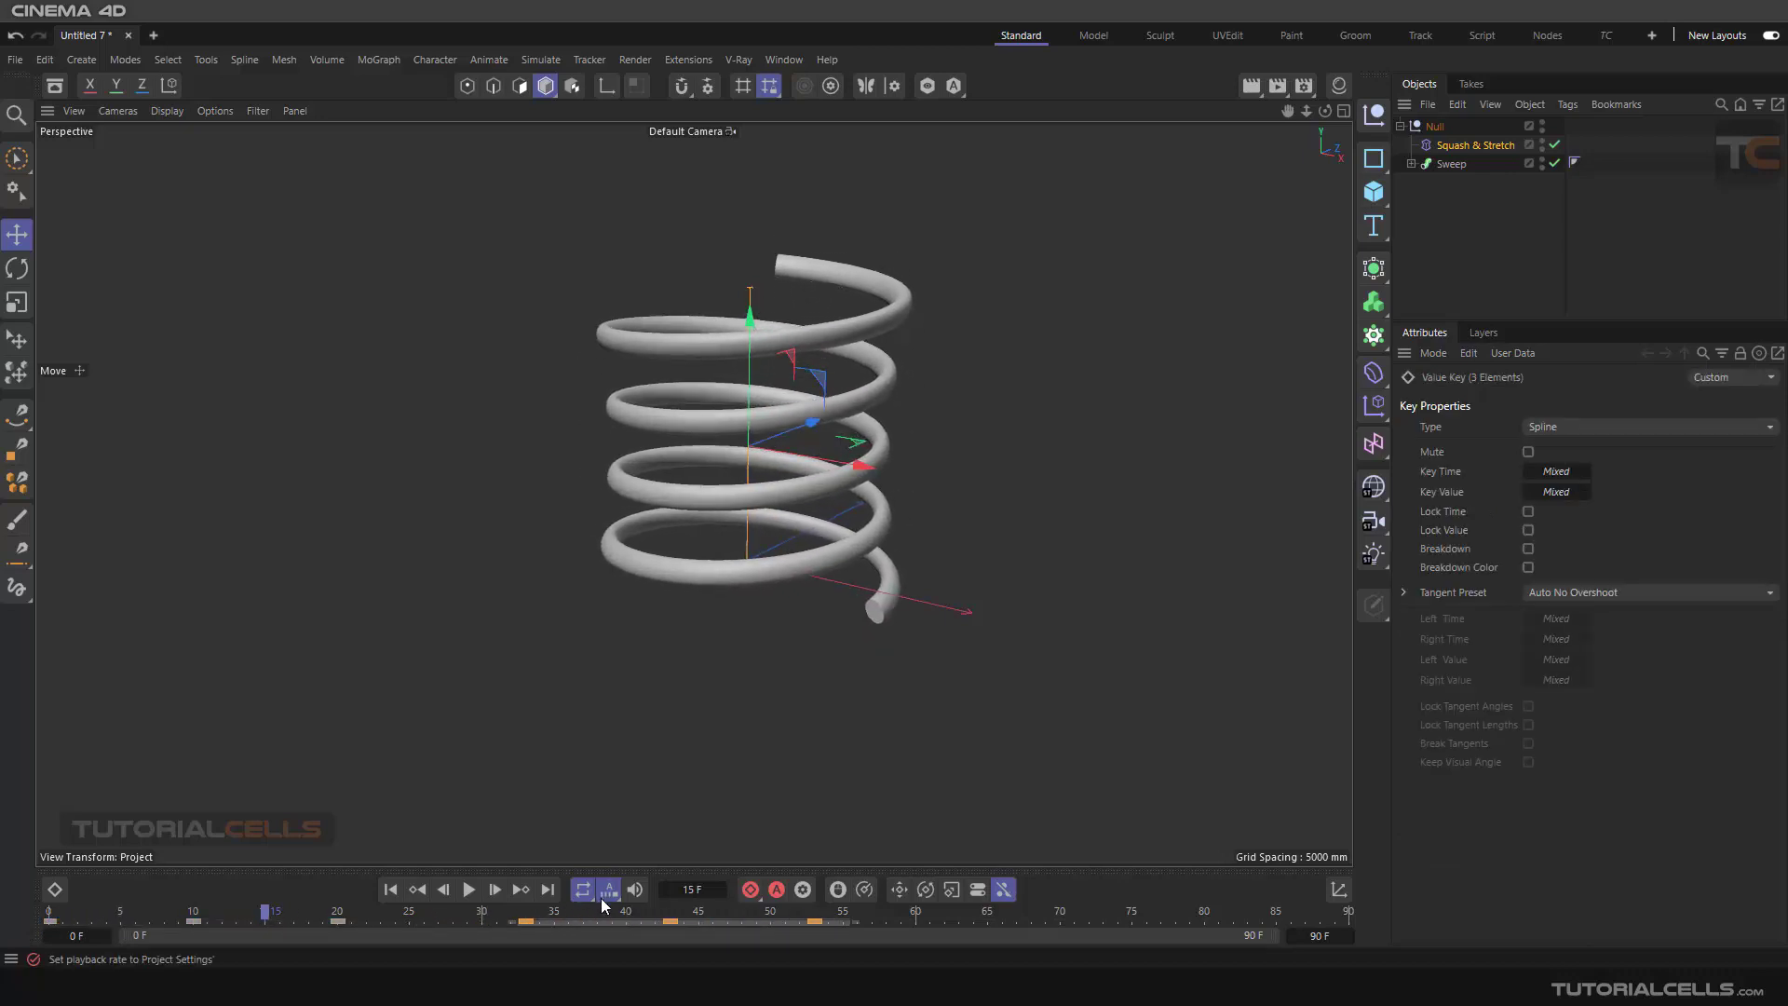
left_click(392, 891)
left_click(472, 891)
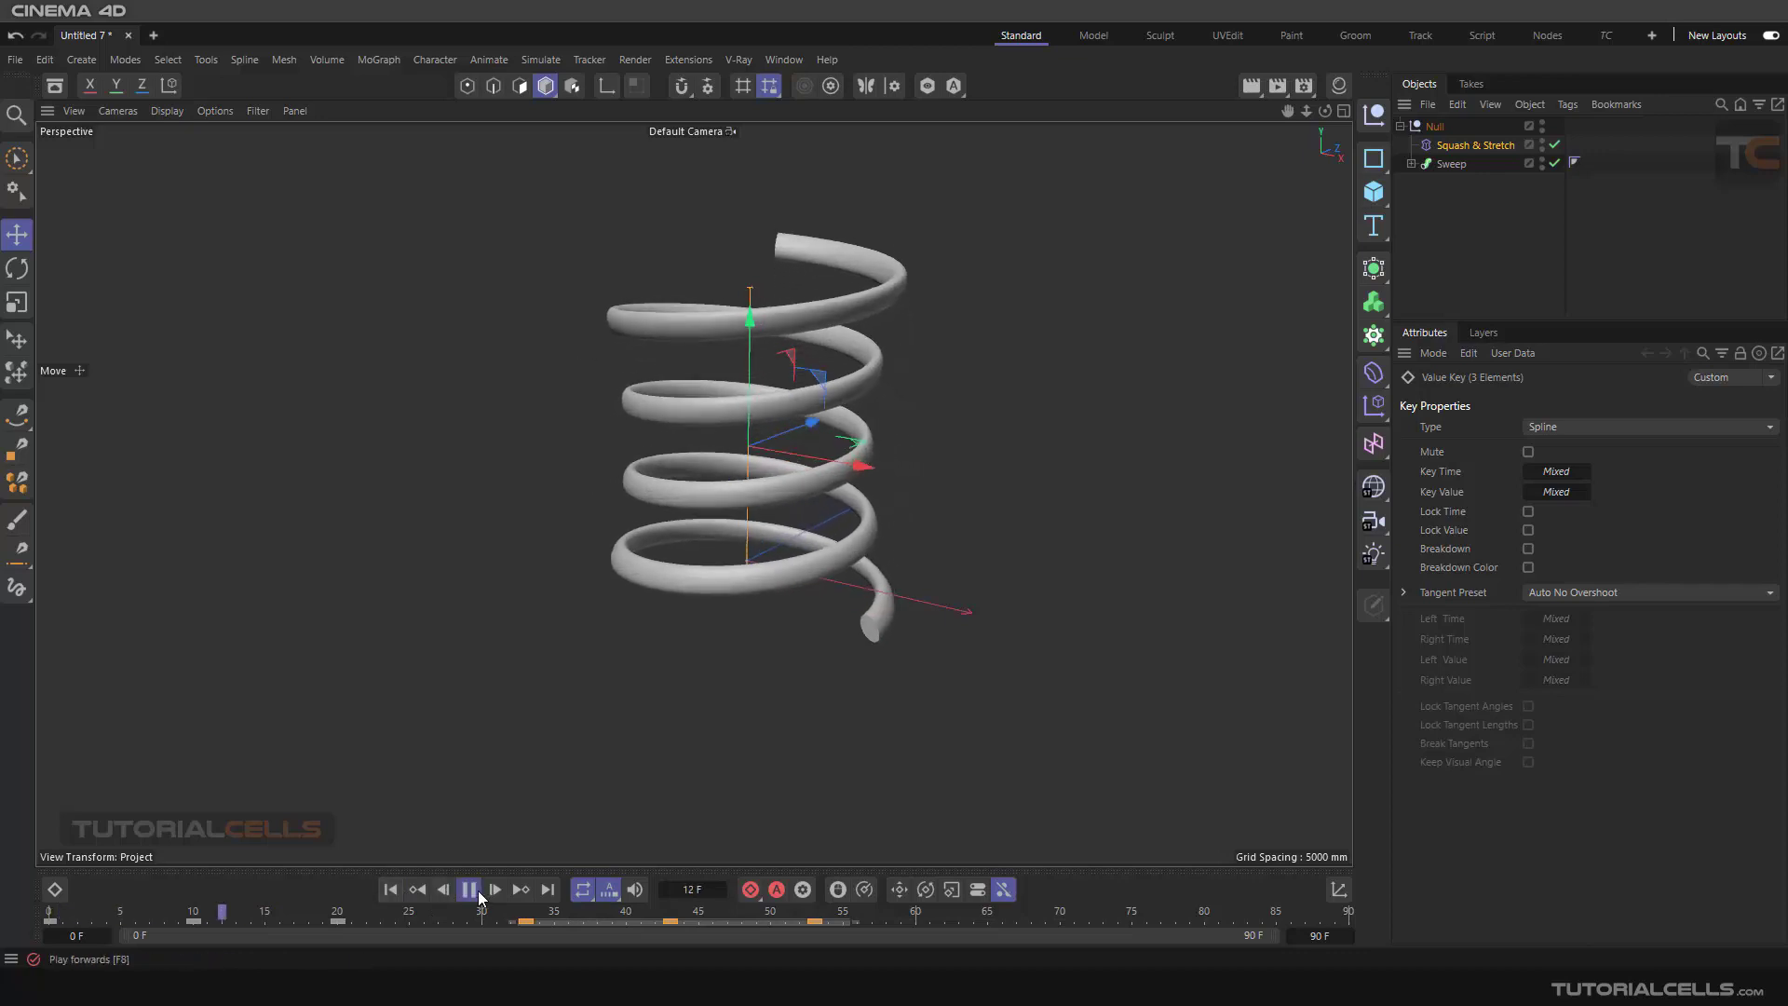
left_click(478, 894)
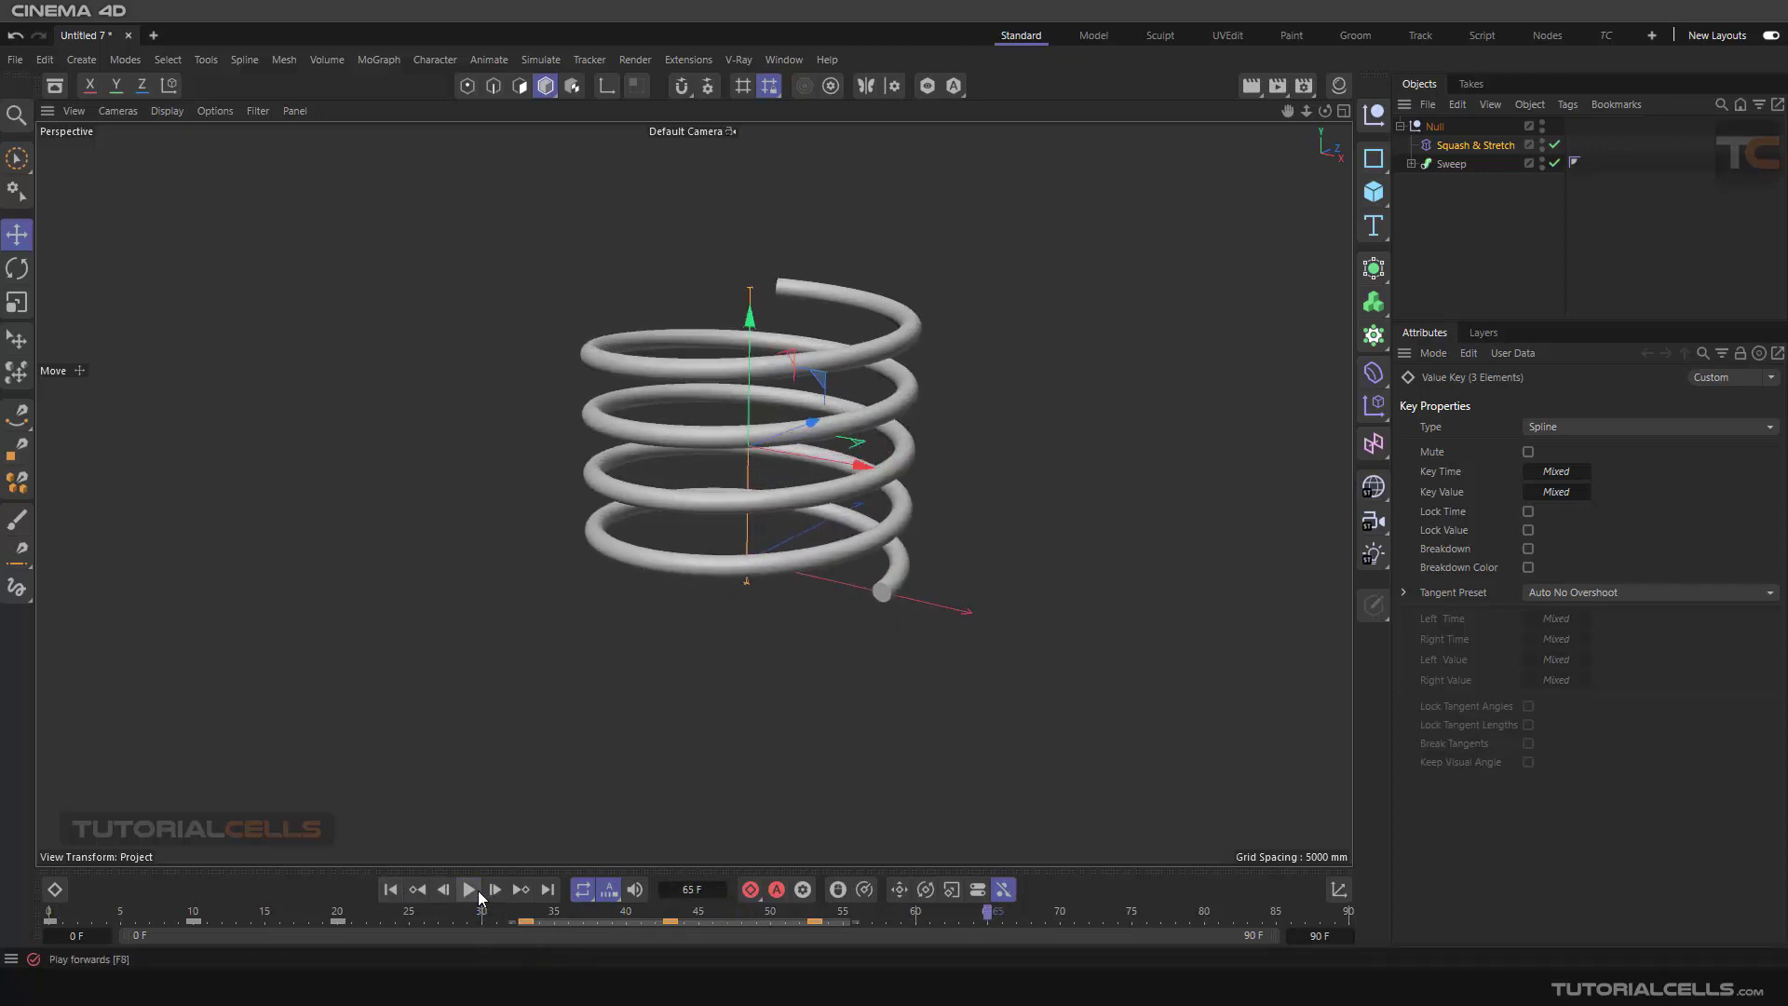
left_click(1038, 925)
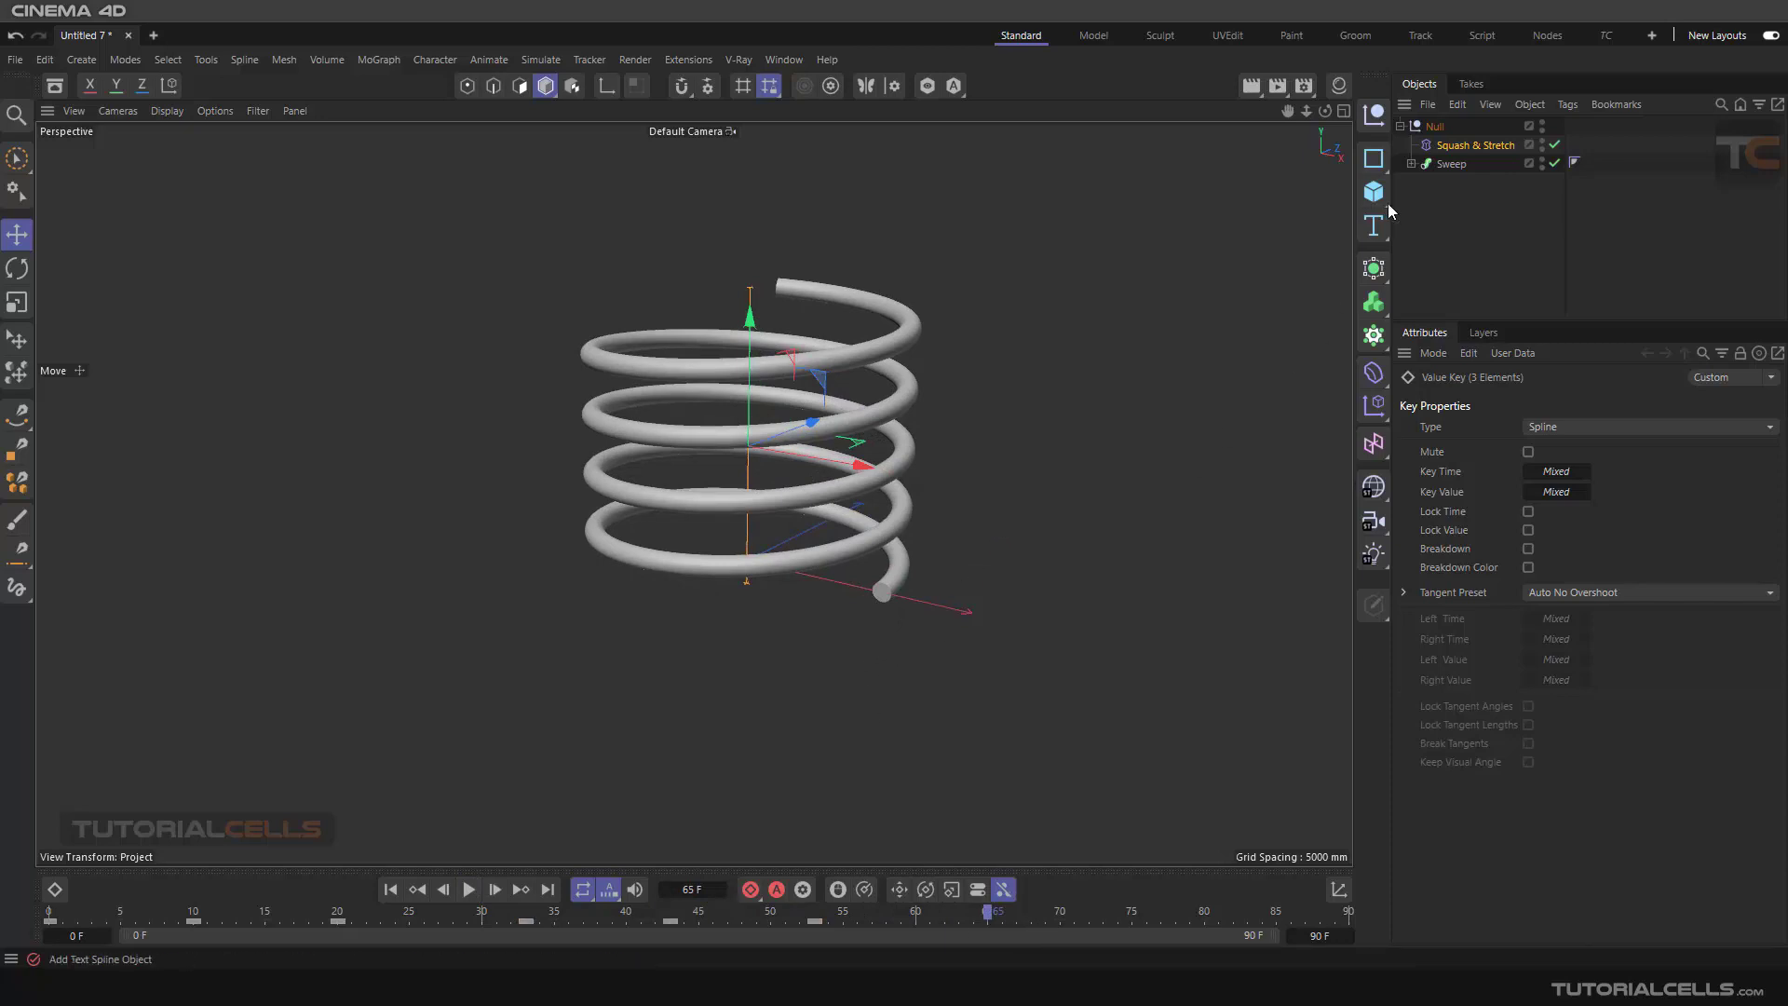
Step: Add a Delay effector from the MoGraph Effector menu
left_click(1438, 193)
left_click(379, 60)
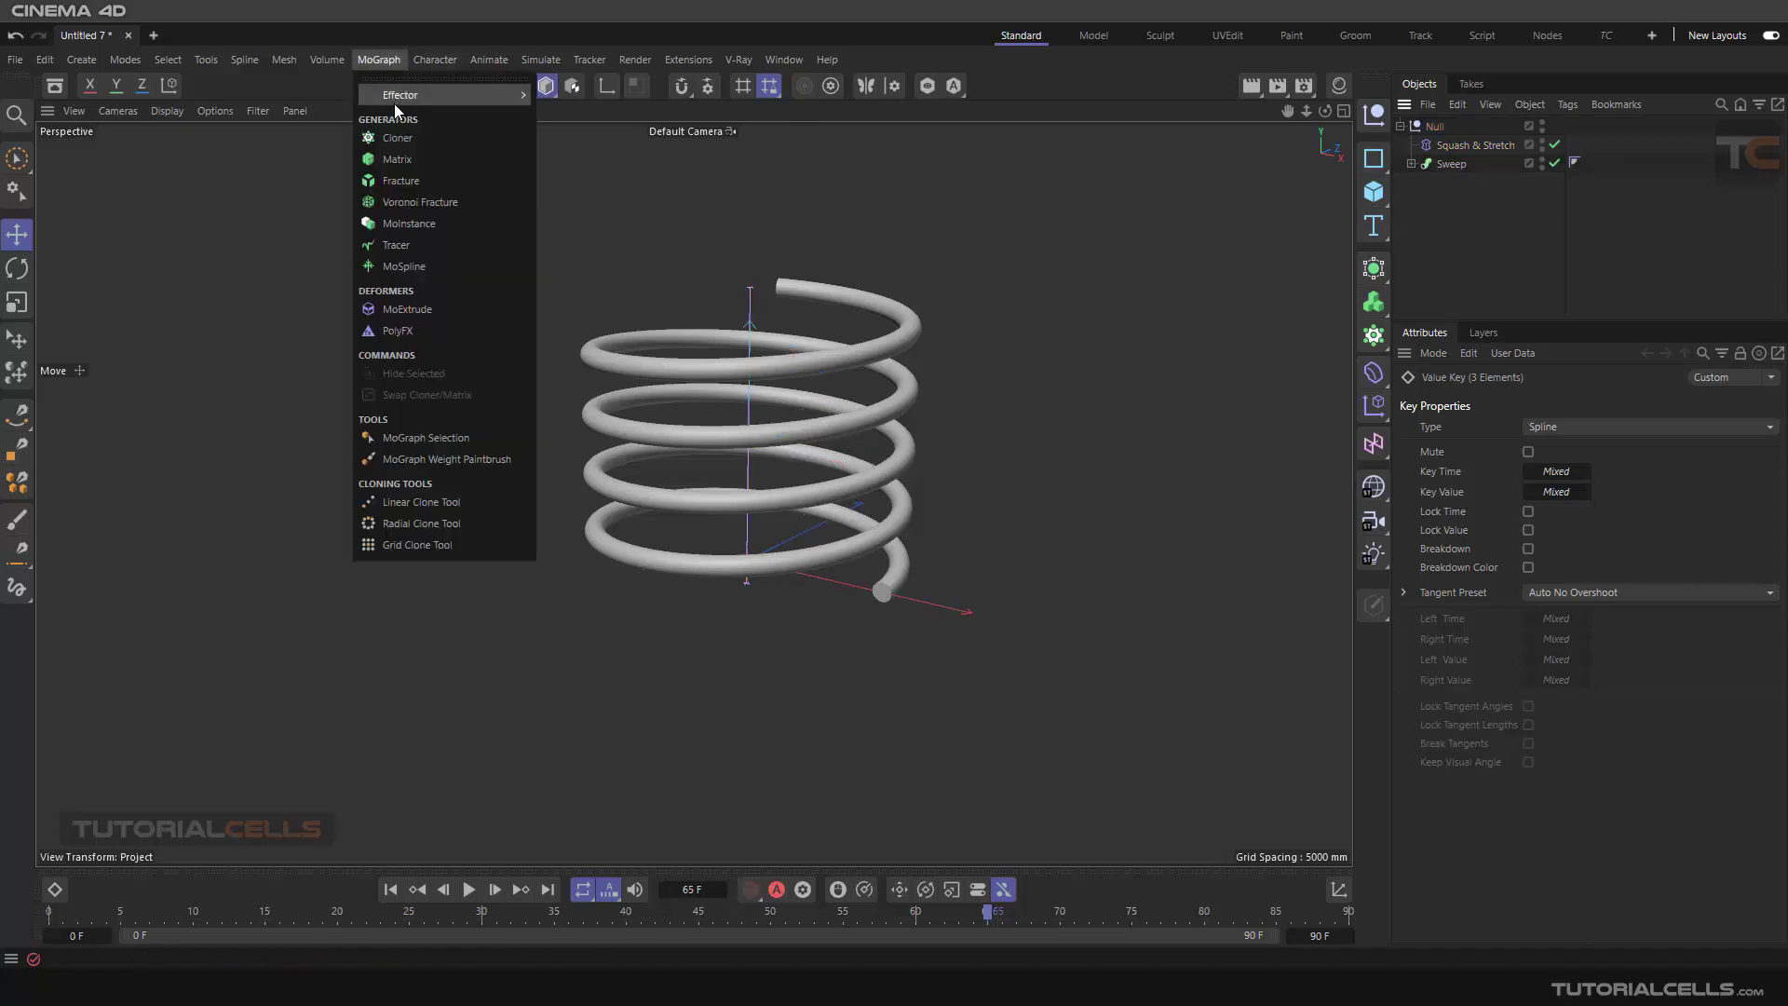
mouse_move(395, 105)
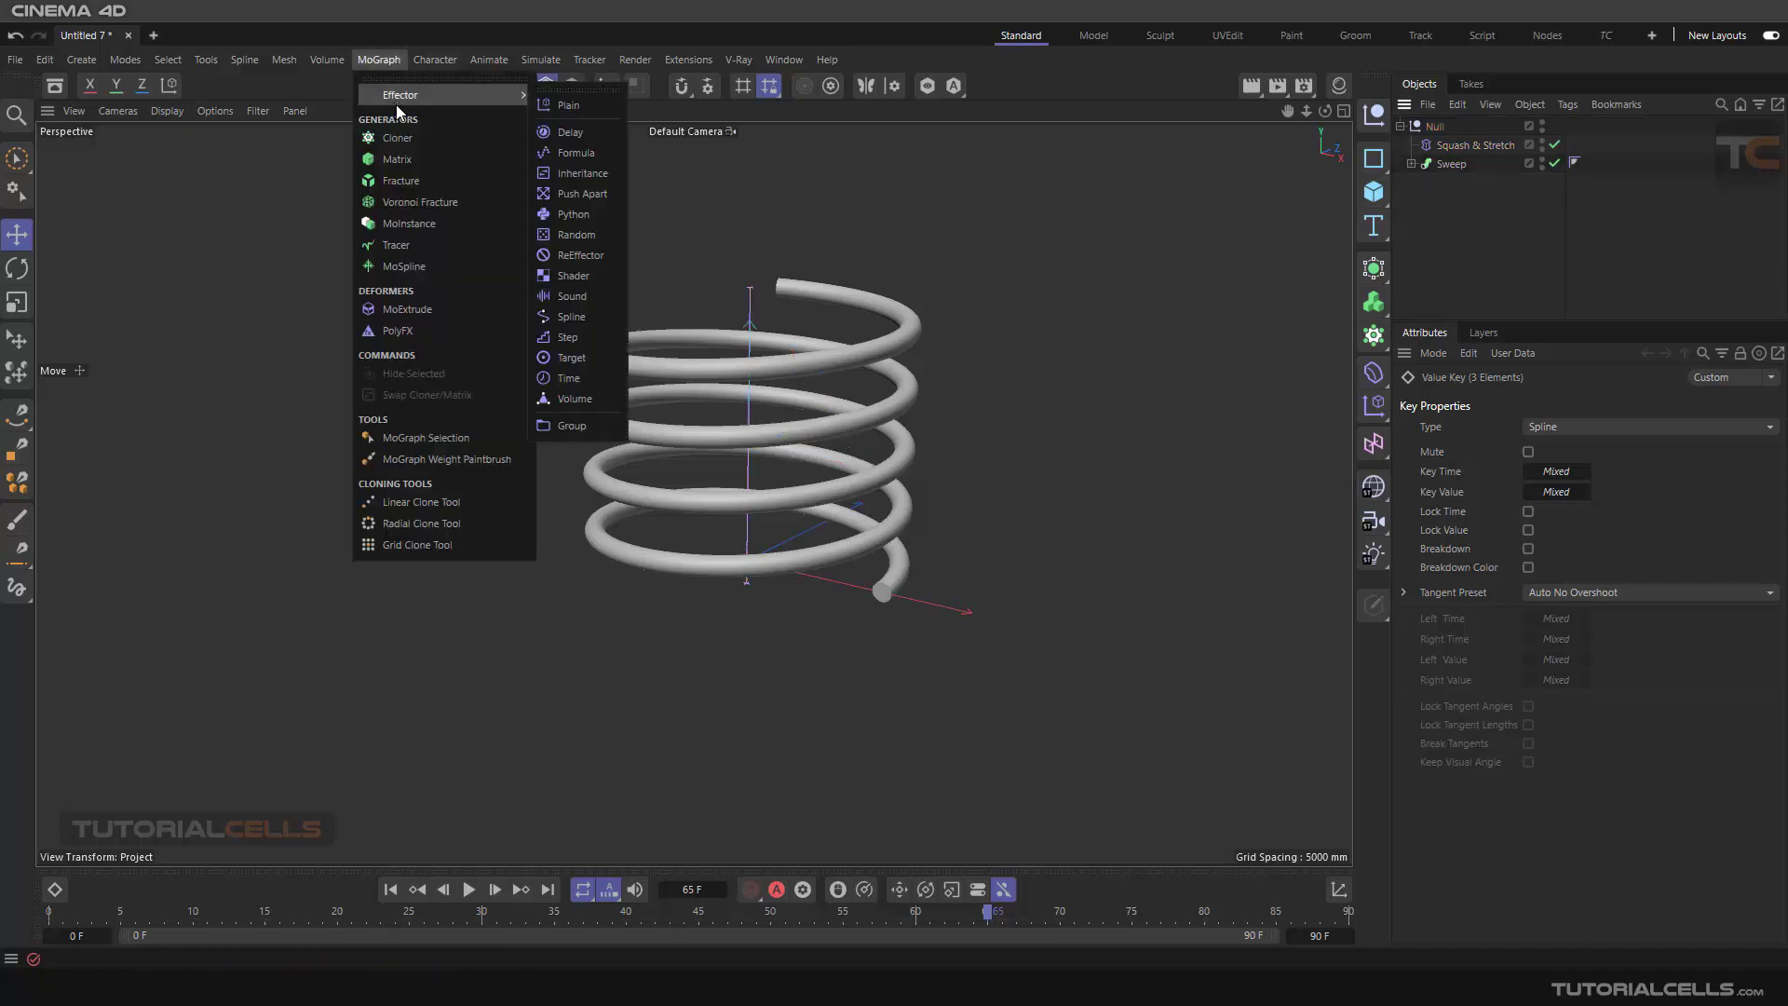
left_click(570, 132)
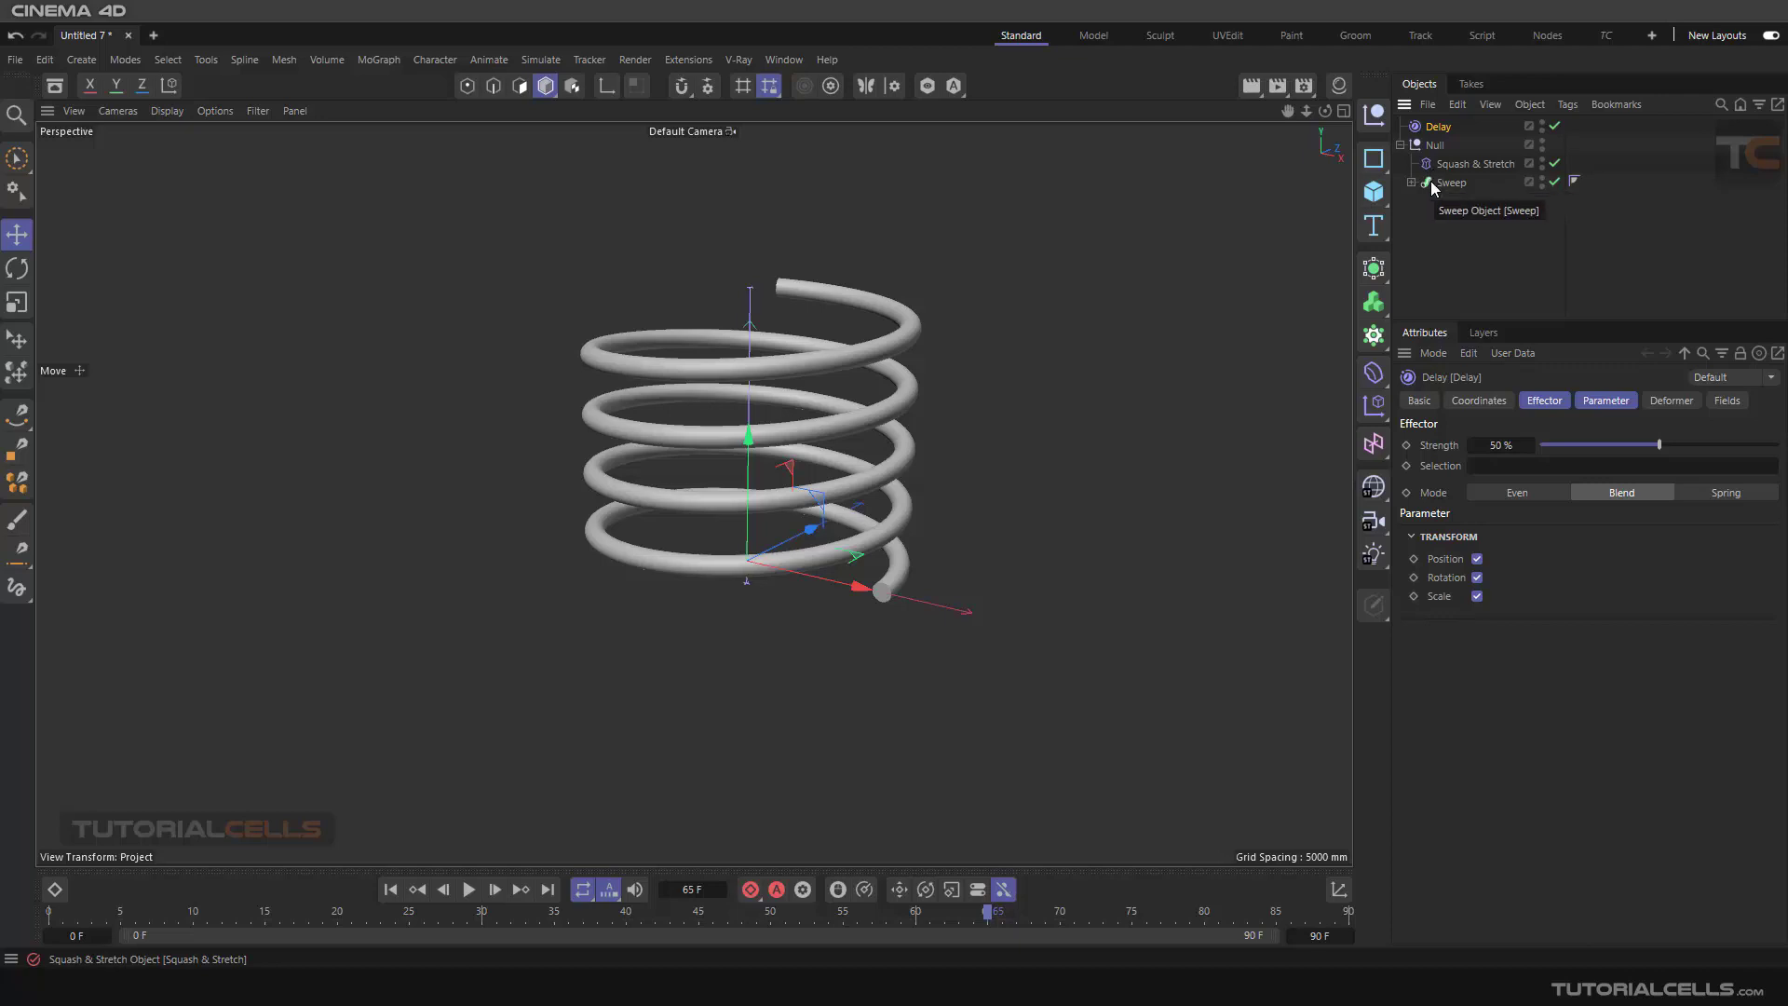
Step: Move the Delay effector below Squash & Stretch and raise its Strength to 78%
left_click_drag(1440, 127, 1440, 177)
left_click(1445, 147)
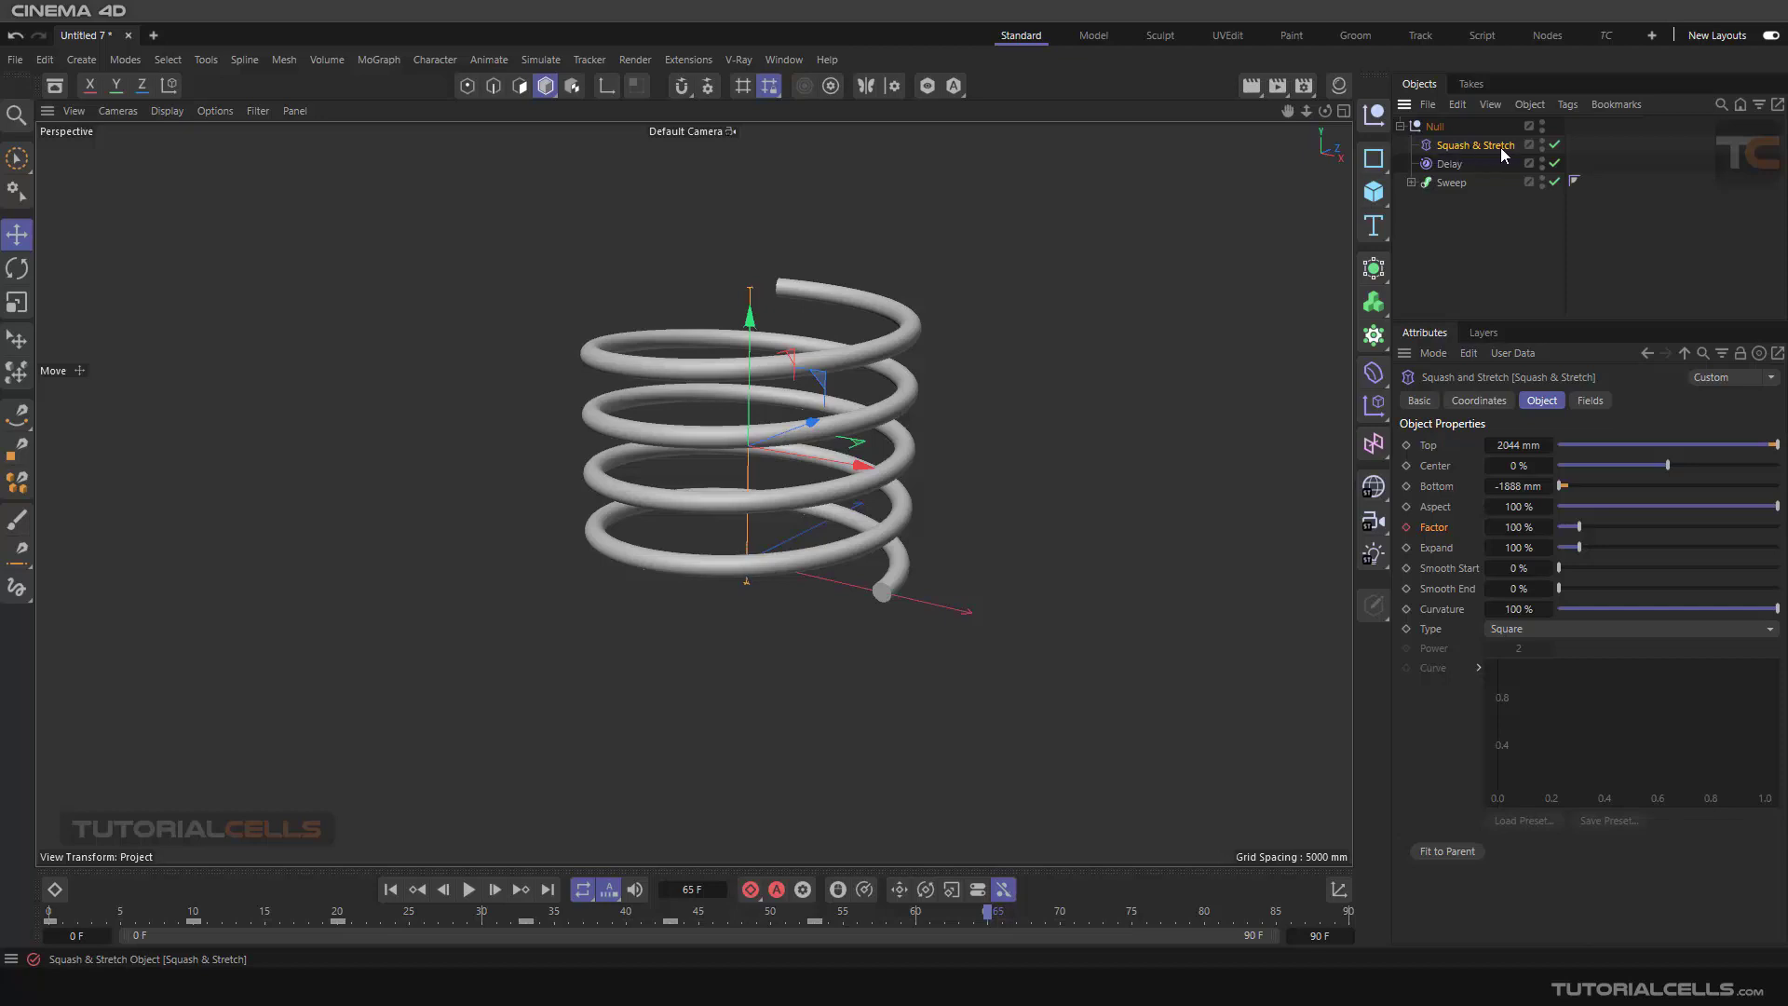
left_click(1448, 164)
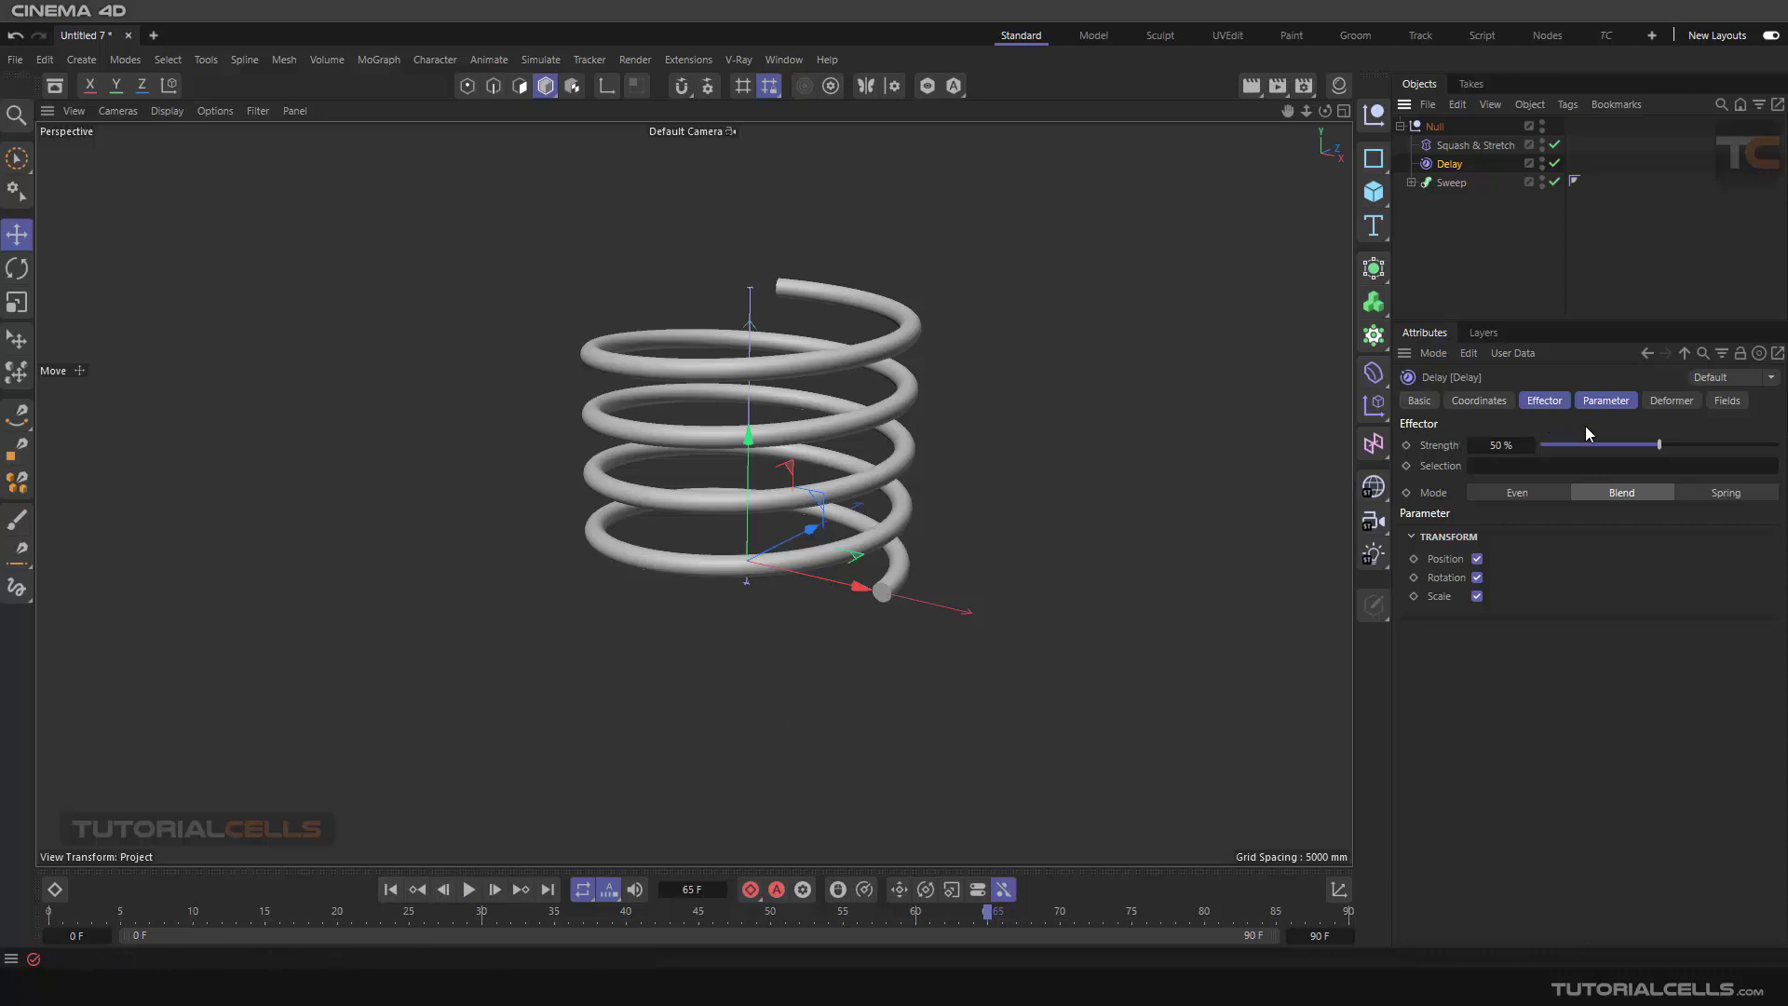
left_click_drag(1716, 446, 1728, 444)
Step: Switch the Delay effector to Spring mode and preview the bounce
left_click(1552, 402)
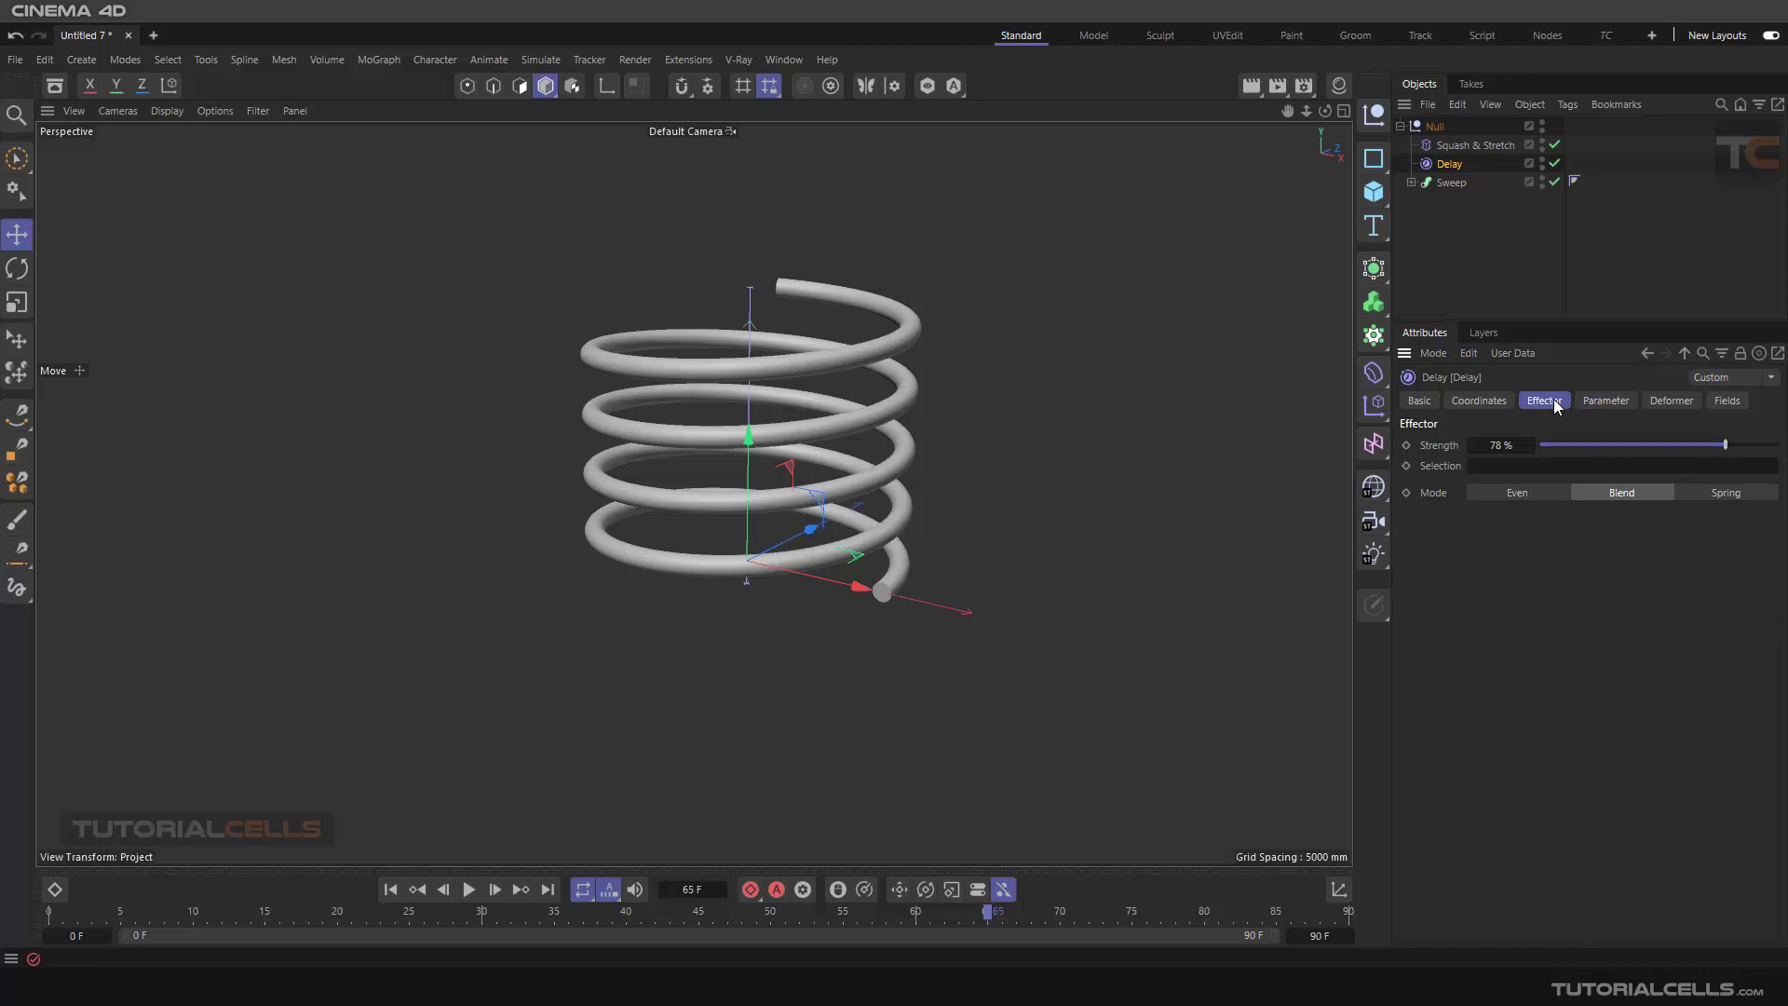
left_click(1710, 496)
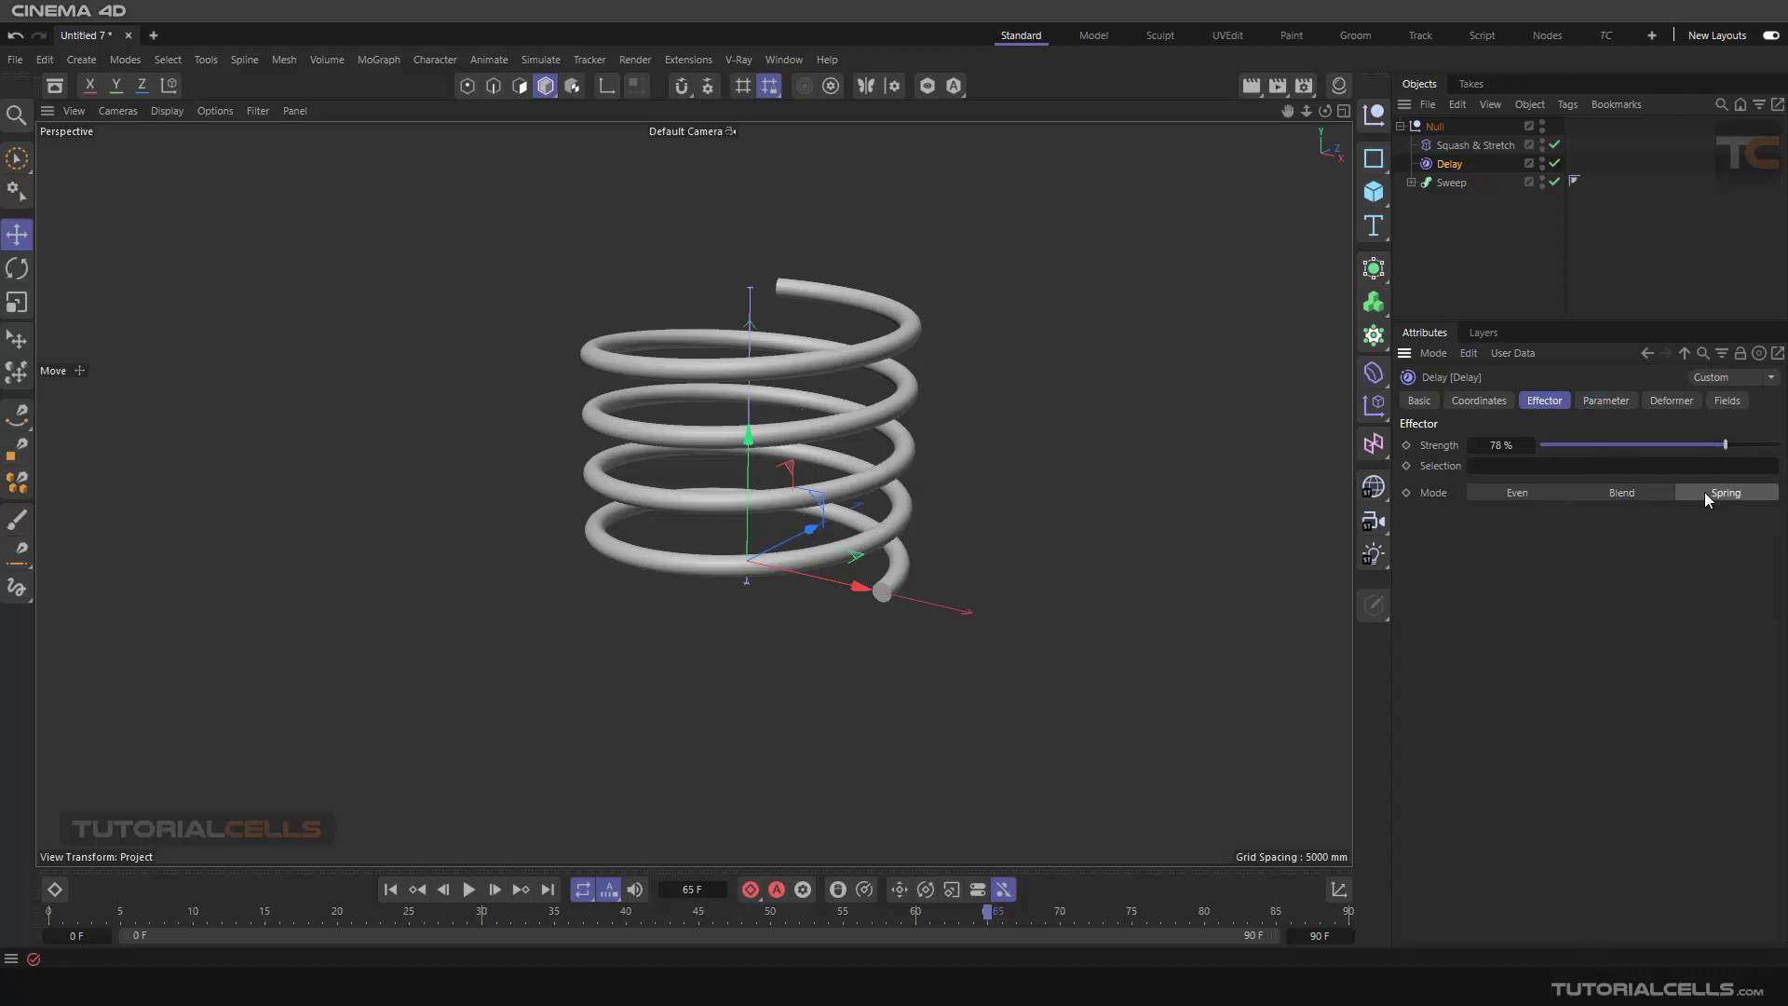
left_click(391, 889)
left_click(470, 891)
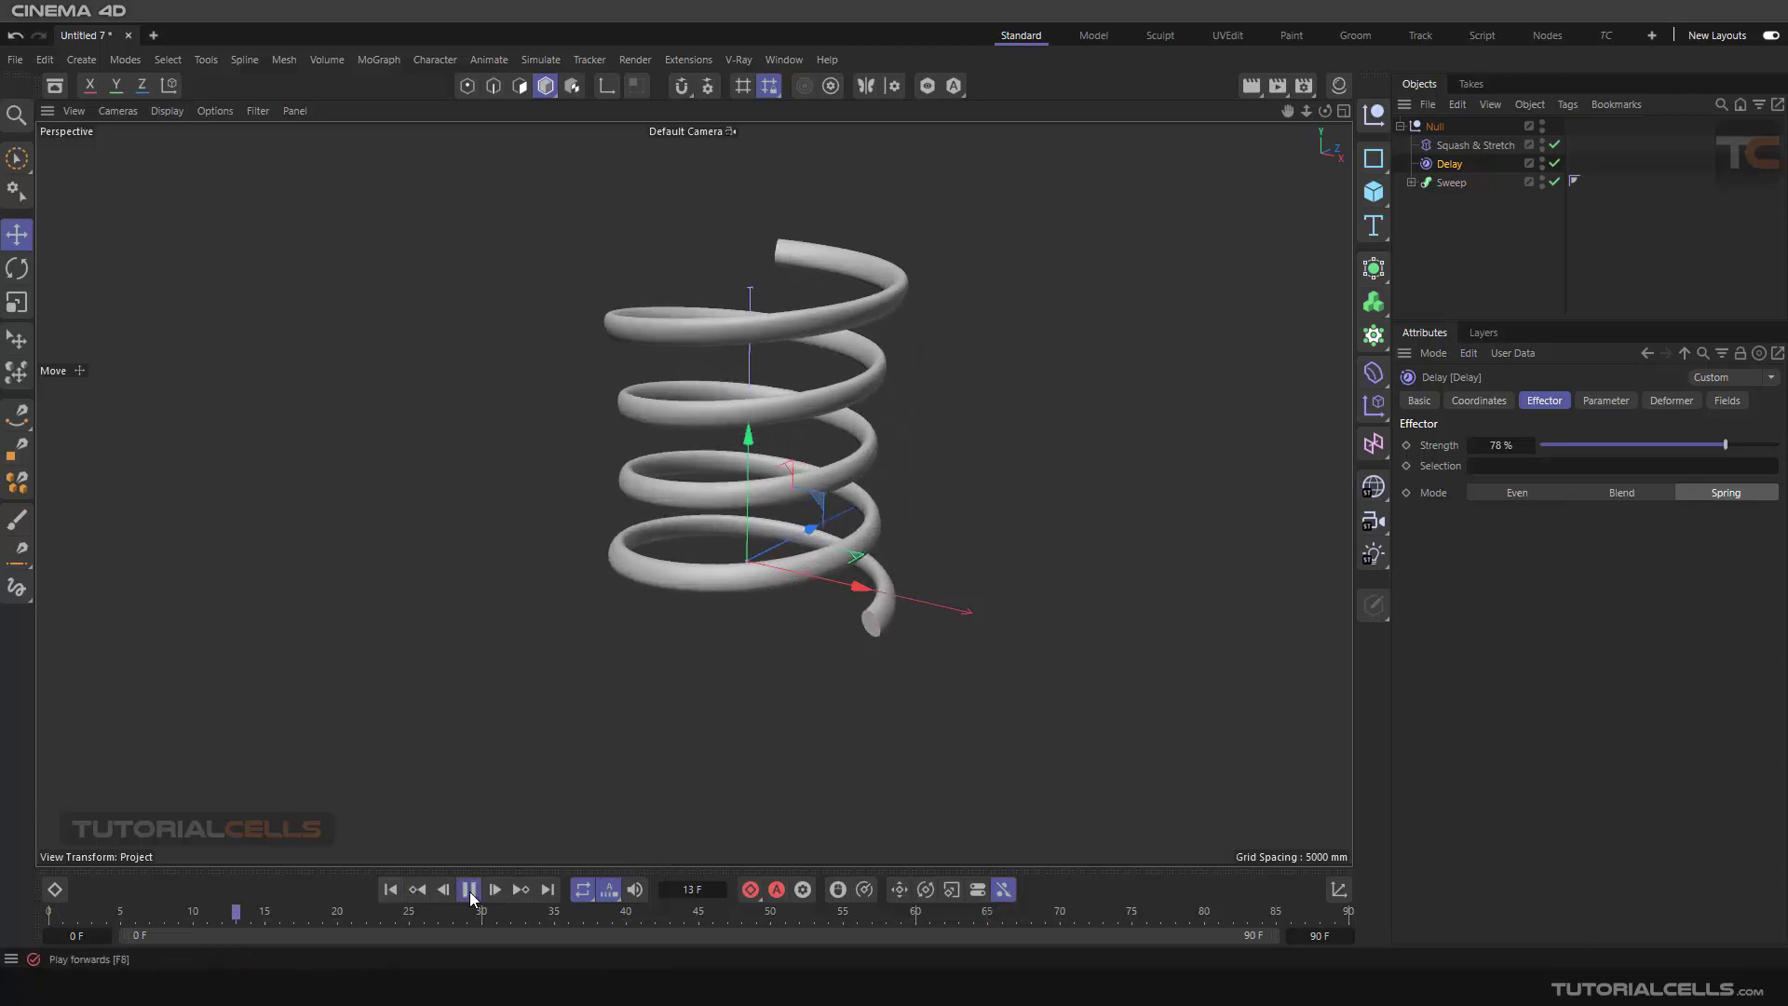
left_click(470, 891)
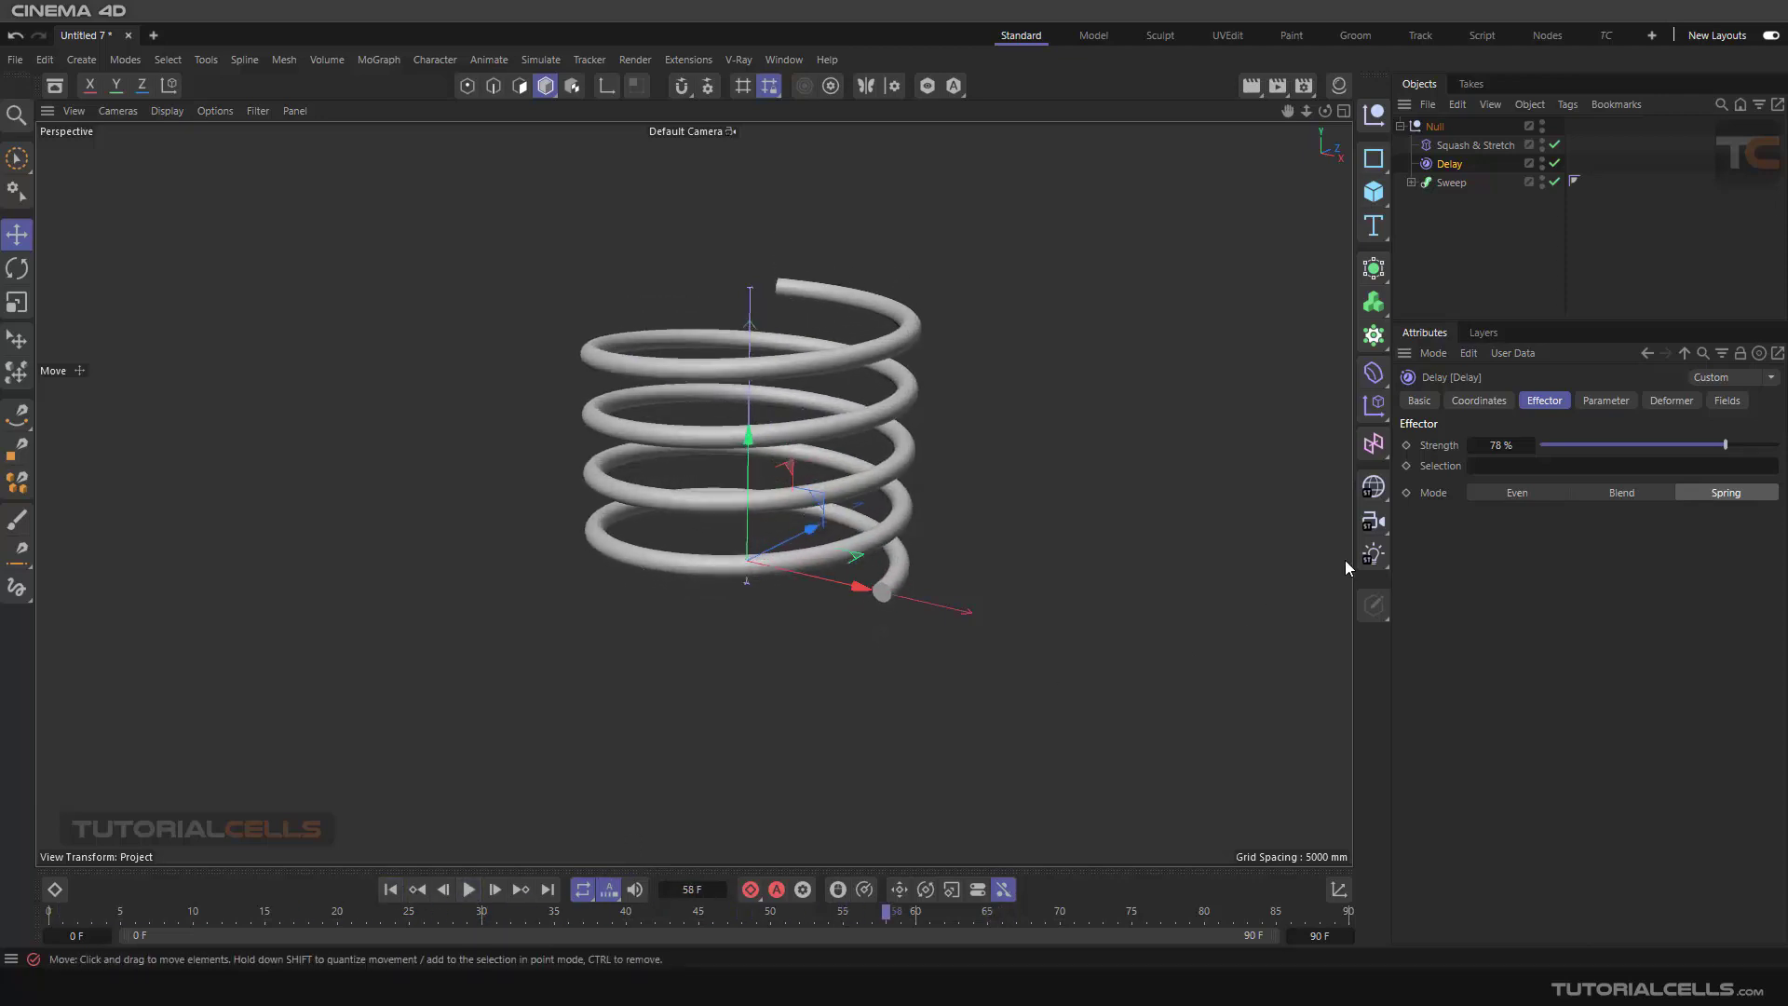
Step: Set the Delay deformation to Object, then to Point
left_click(1649, 399)
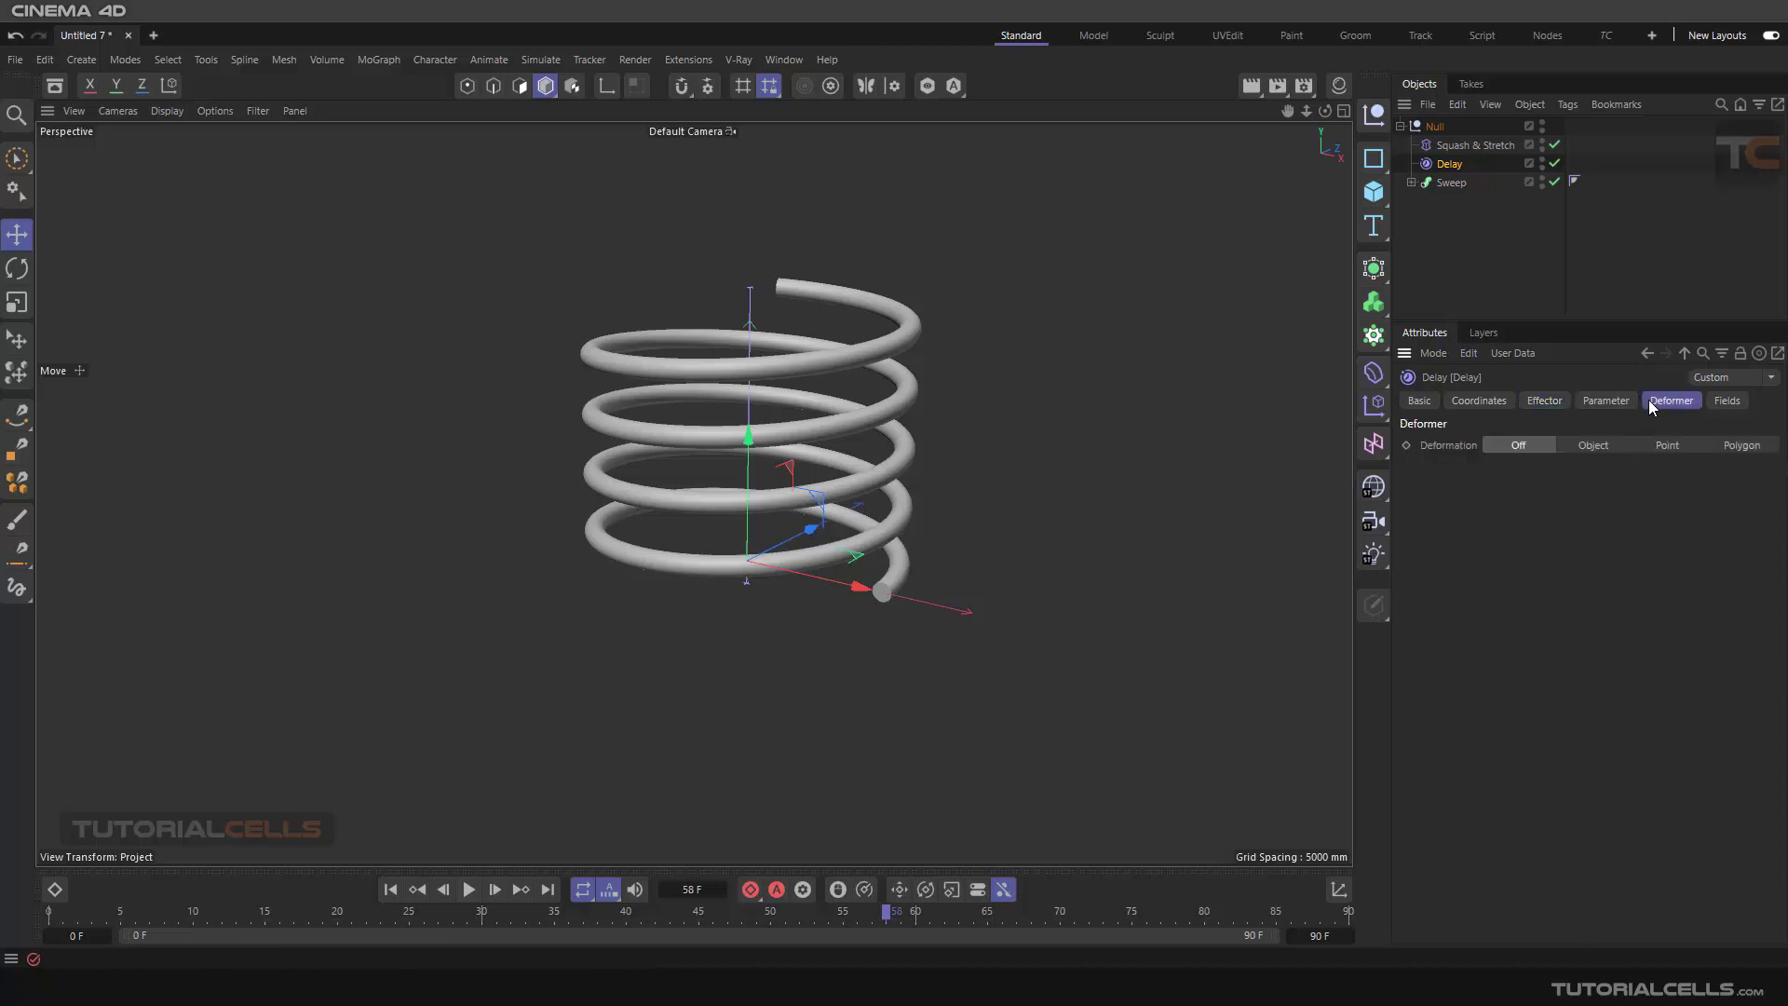
left_click(1600, 446)
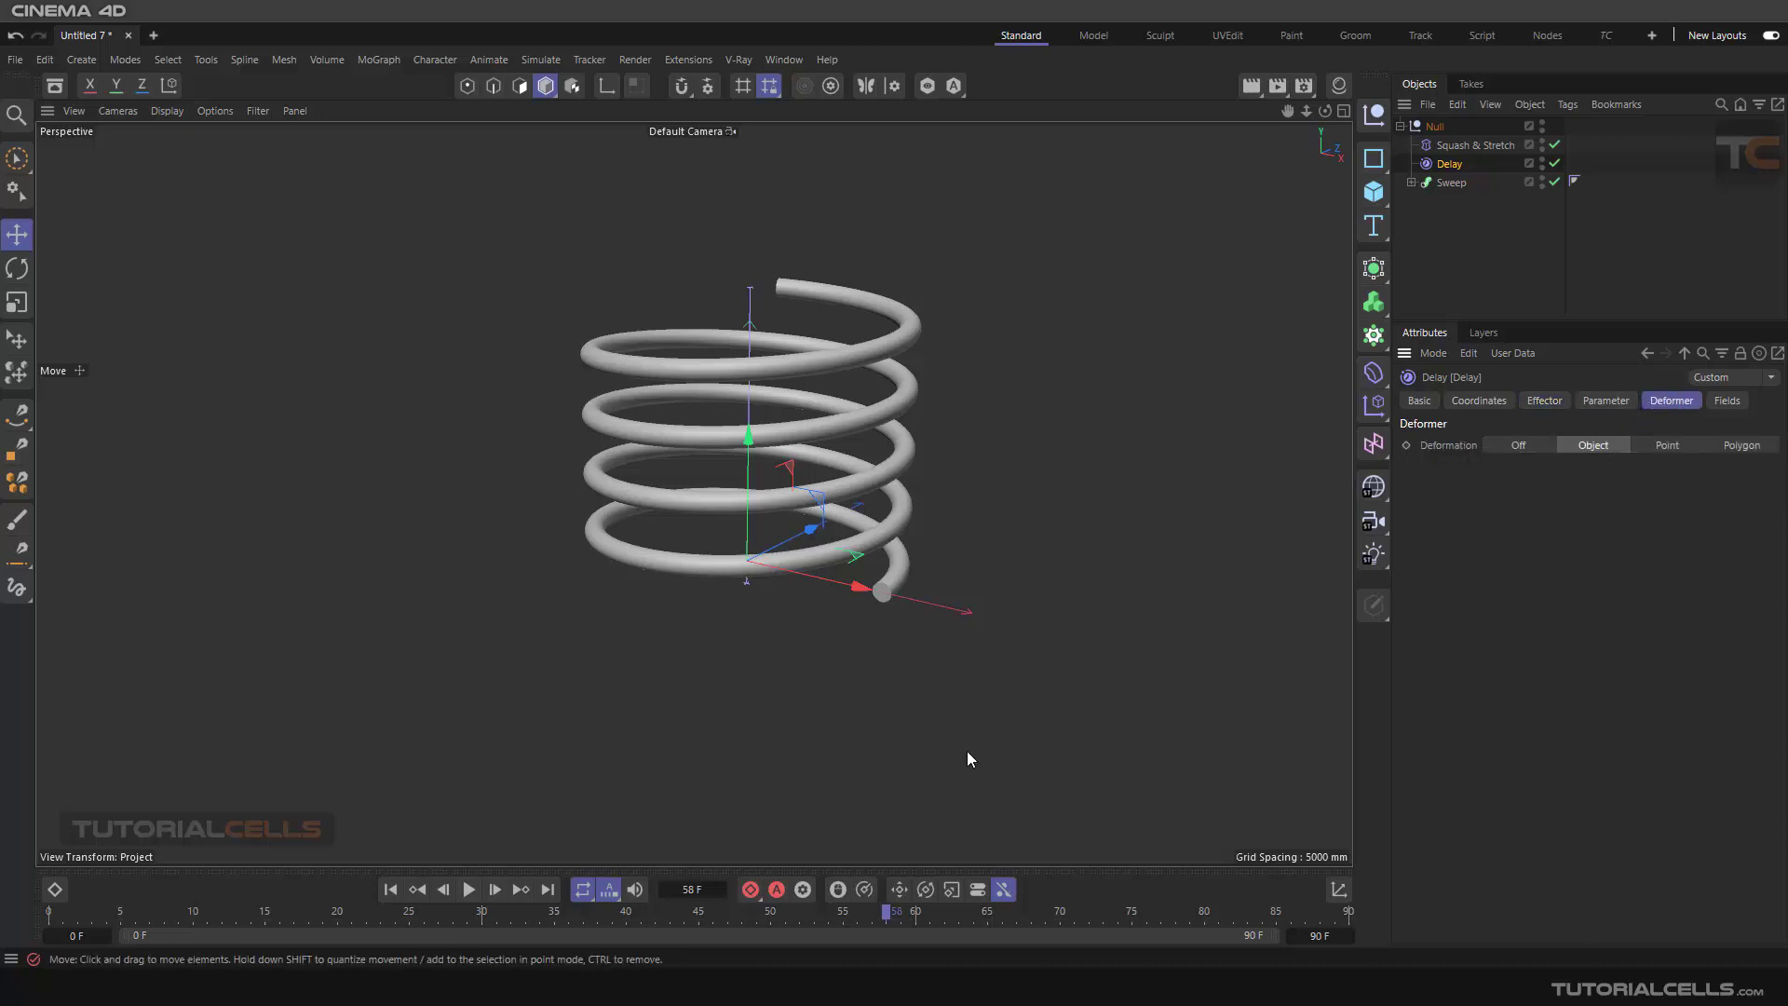
left_click(420, 890)
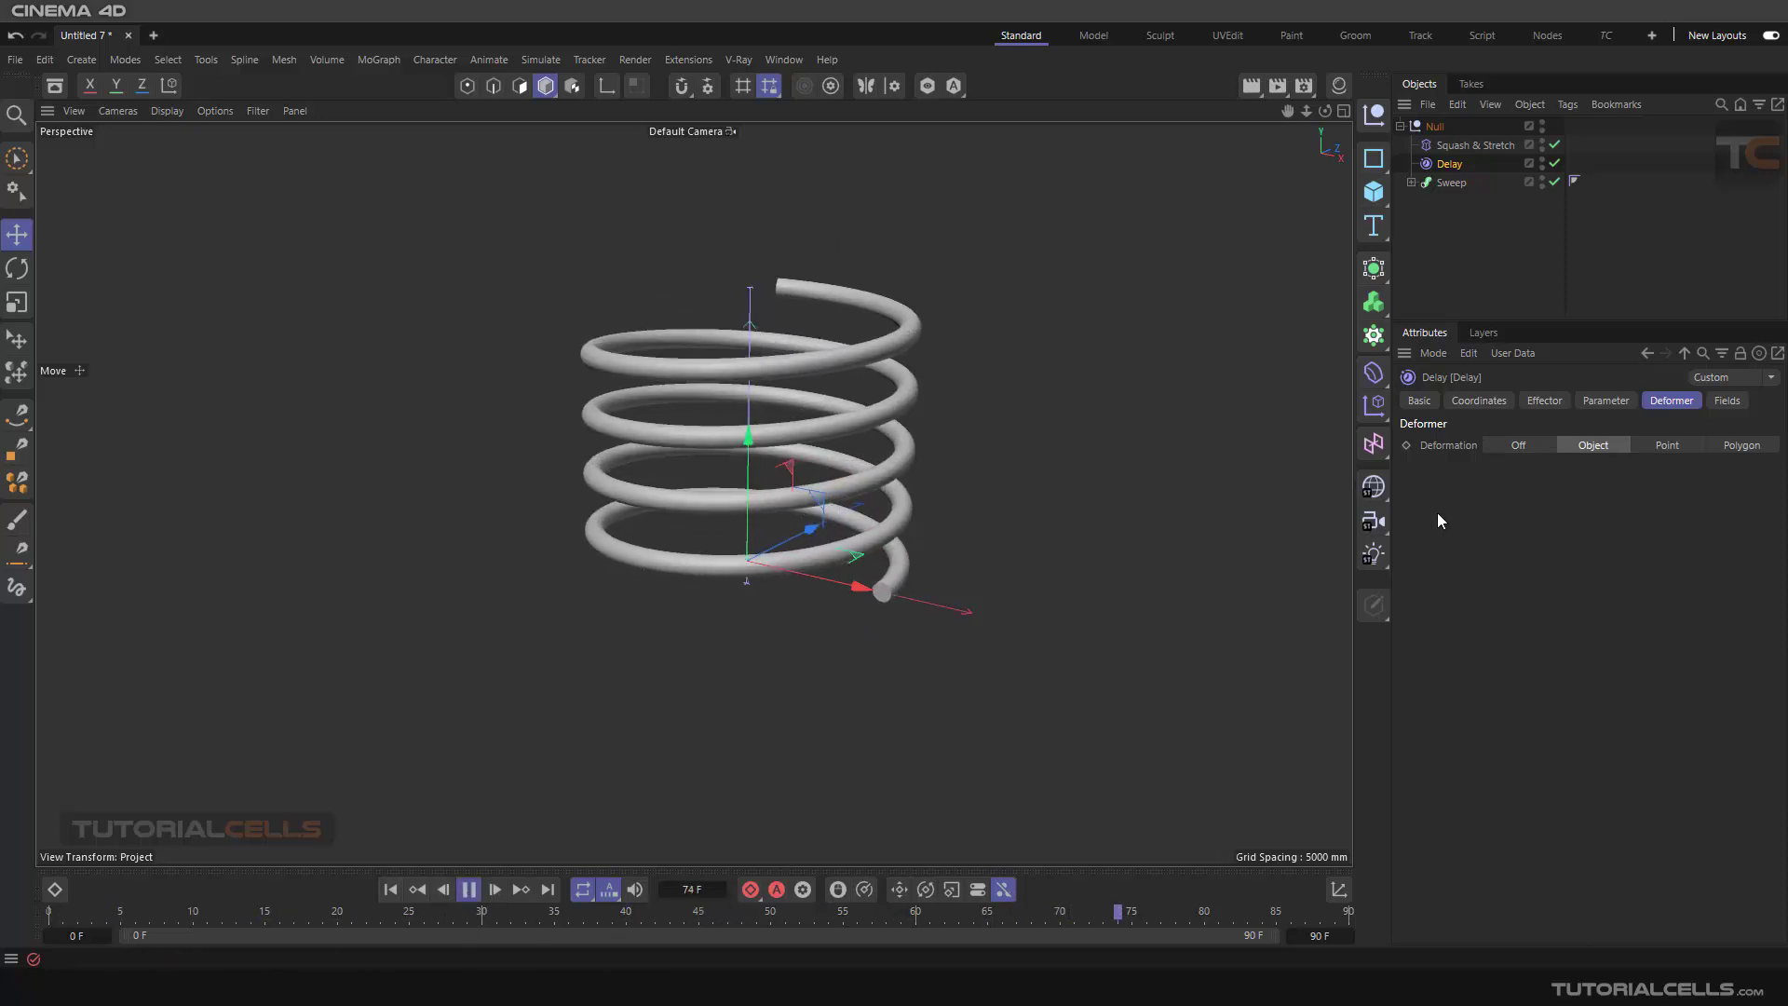
left_click(1662, 449)
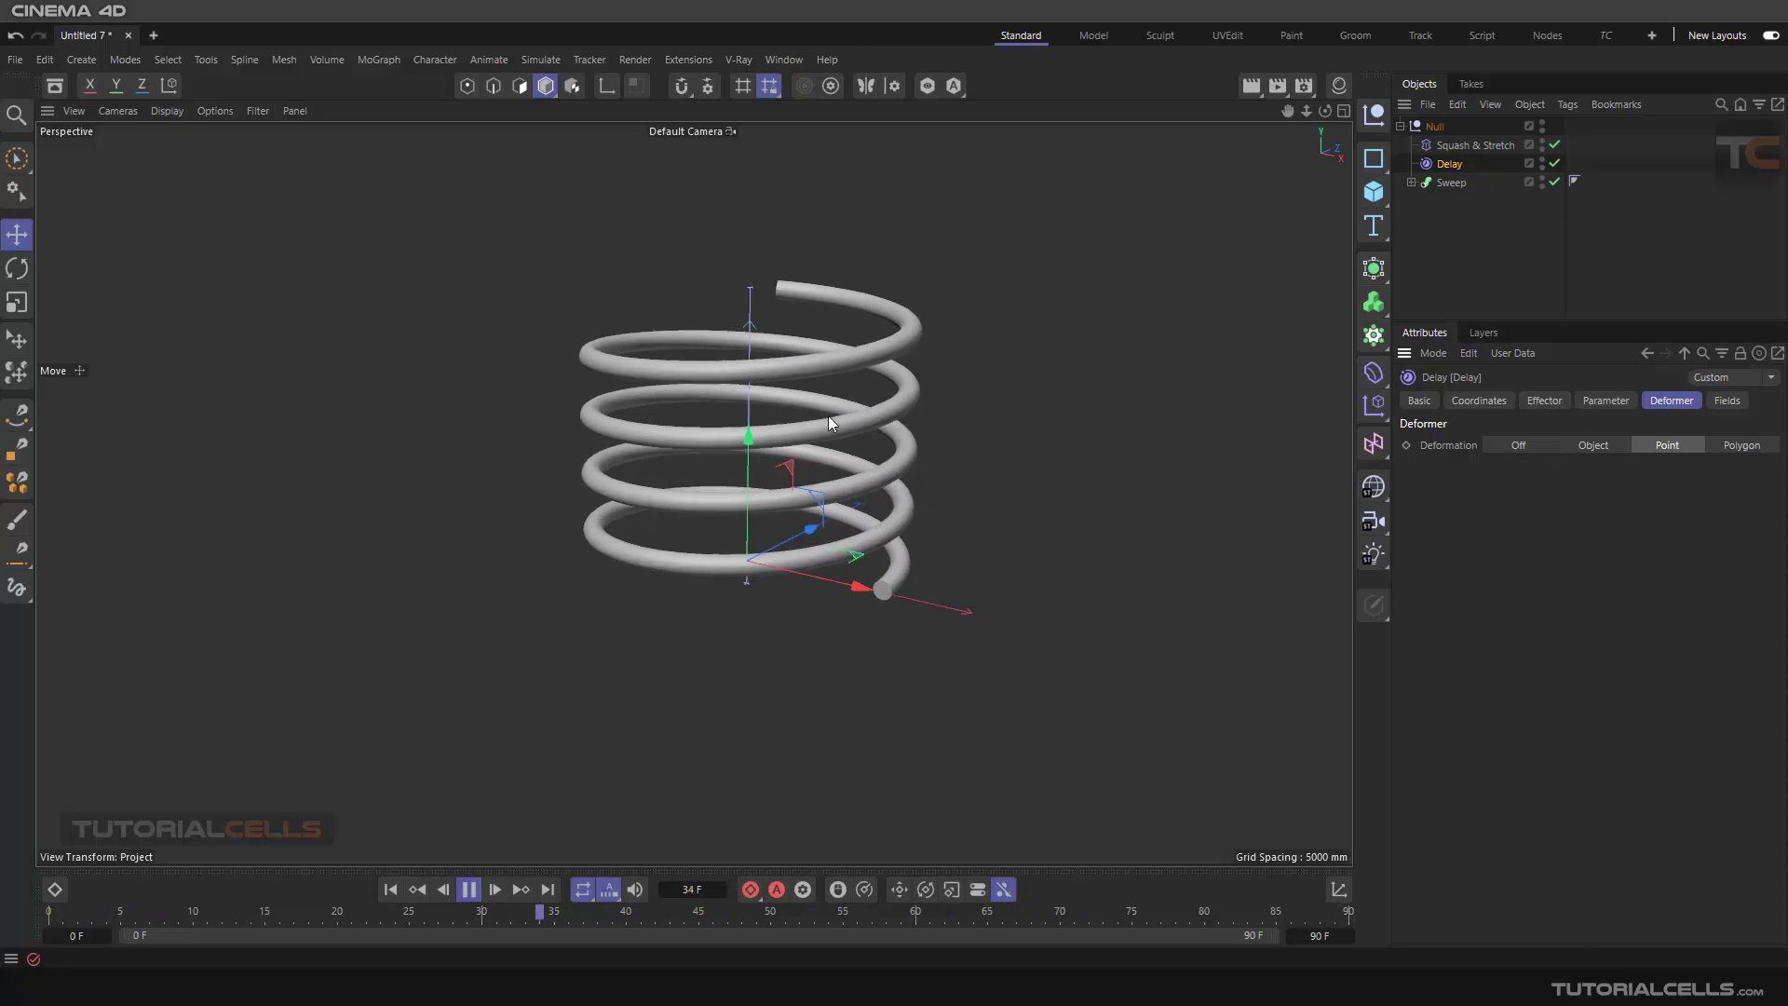
Step: Push the Delay effector's Strength to 100%, then drop it to about half
left_click(1546, 400)
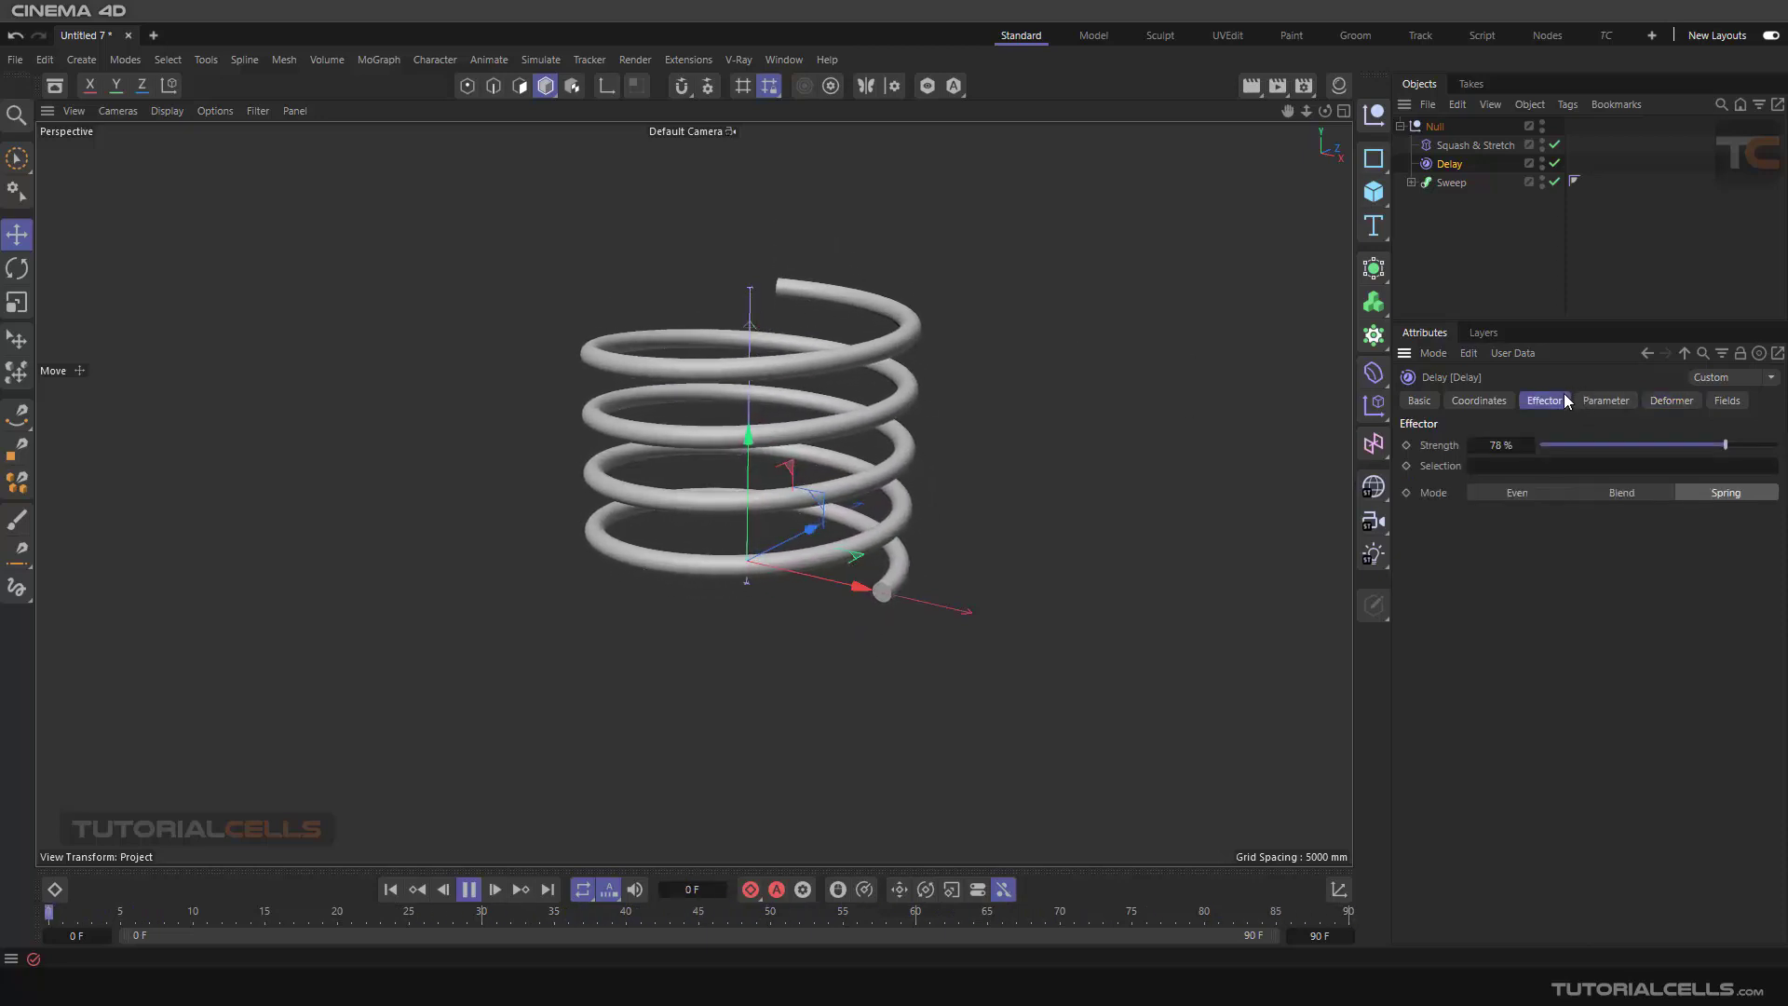
mouse_move(1778, 446)
left_mouse_down()
mouse_move(1725, 449)
mouse_move(1780, 445)
left_mouse_up()
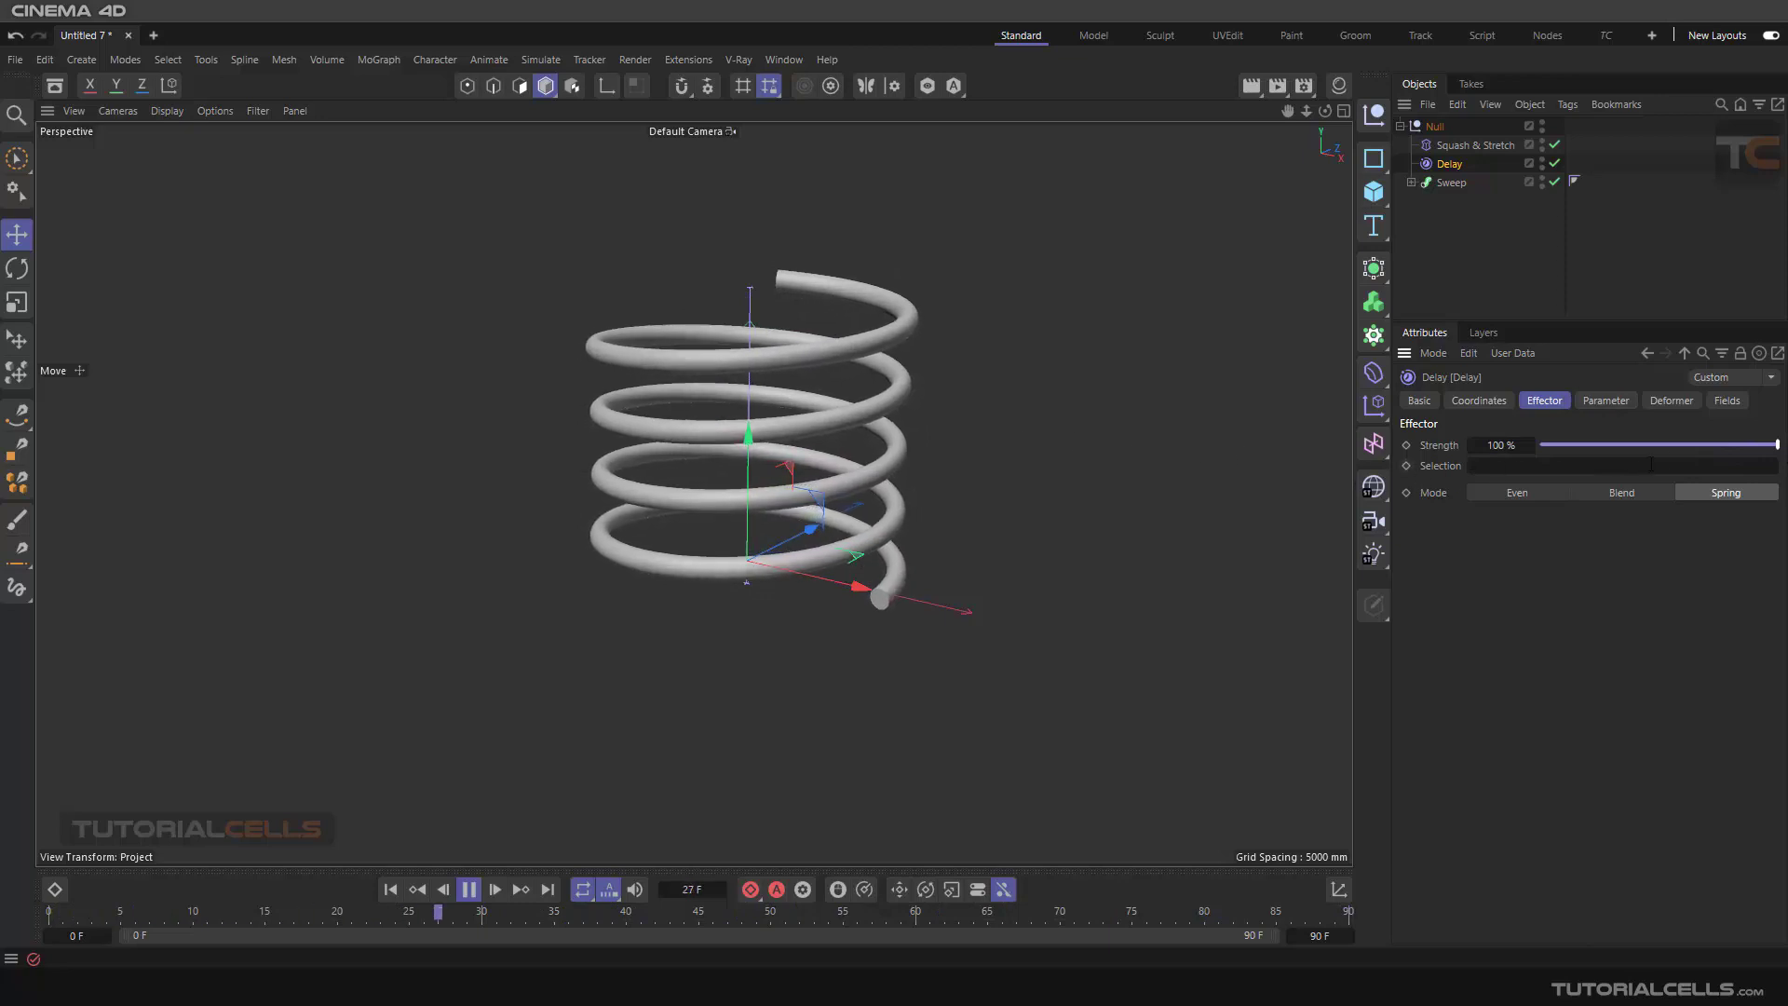
left_click(1659, 445)
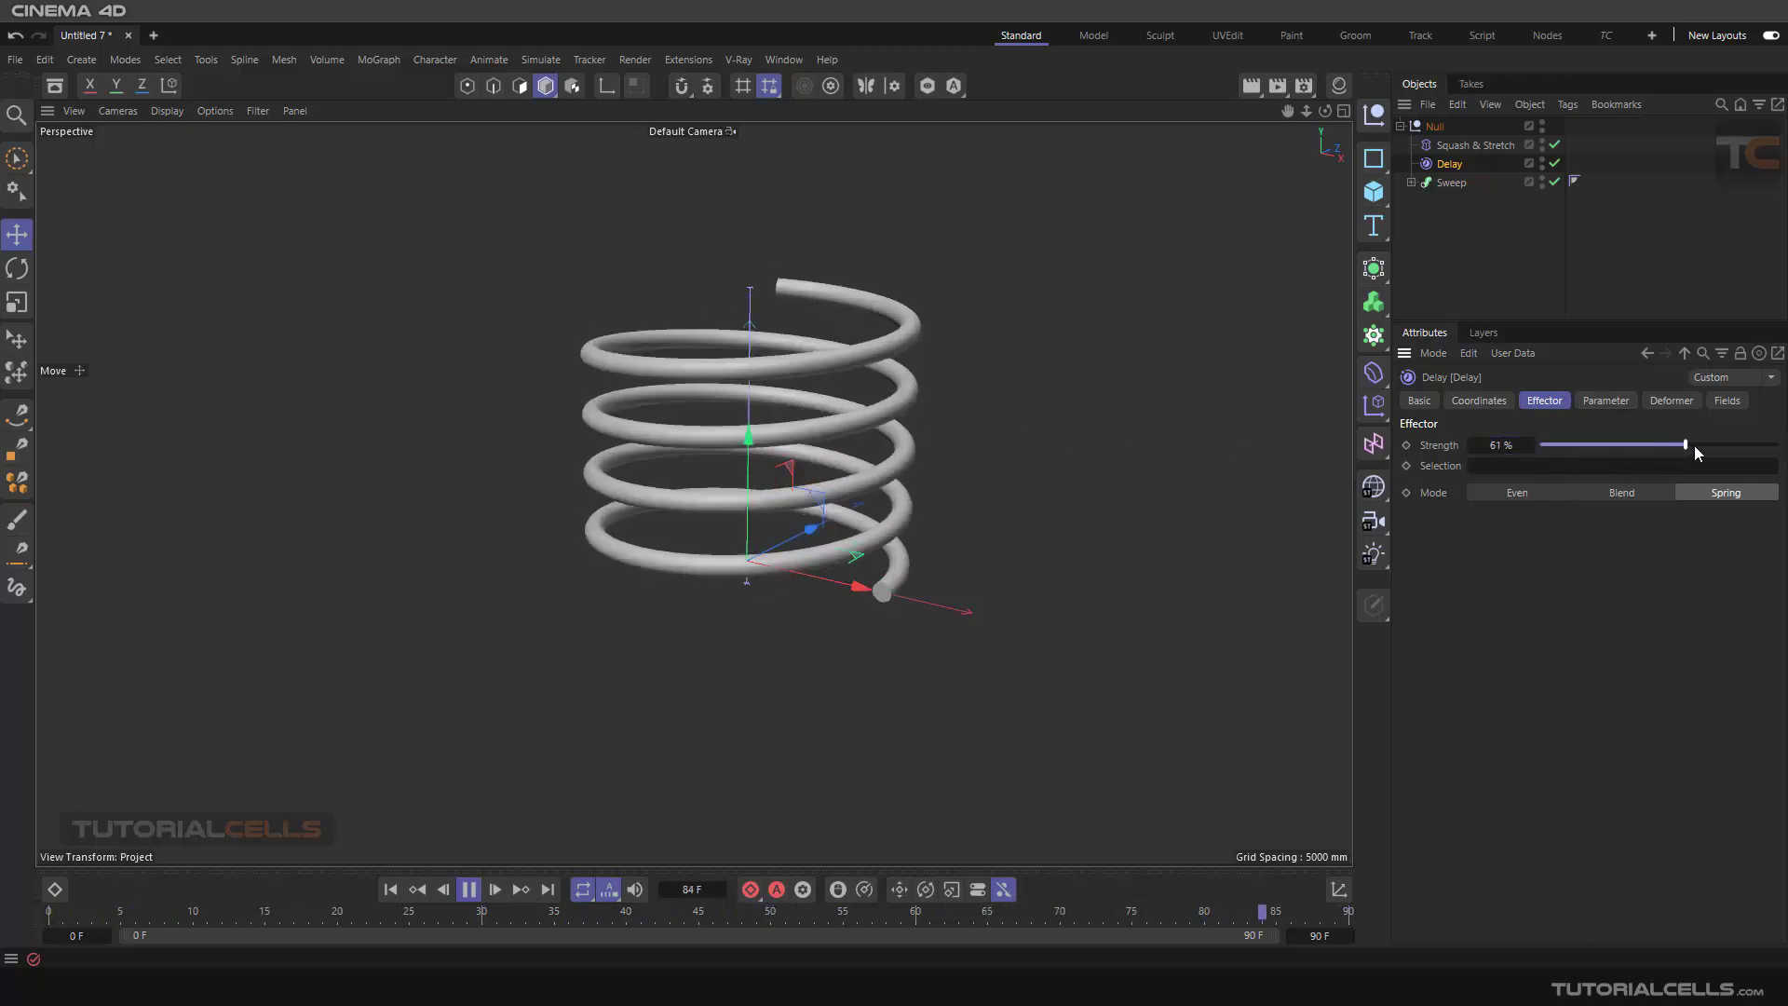
Step: Set the animation end to 300 frames and shift the three Squash & Stretch Factor keys later, past frame 60
left_click(1451, 184)
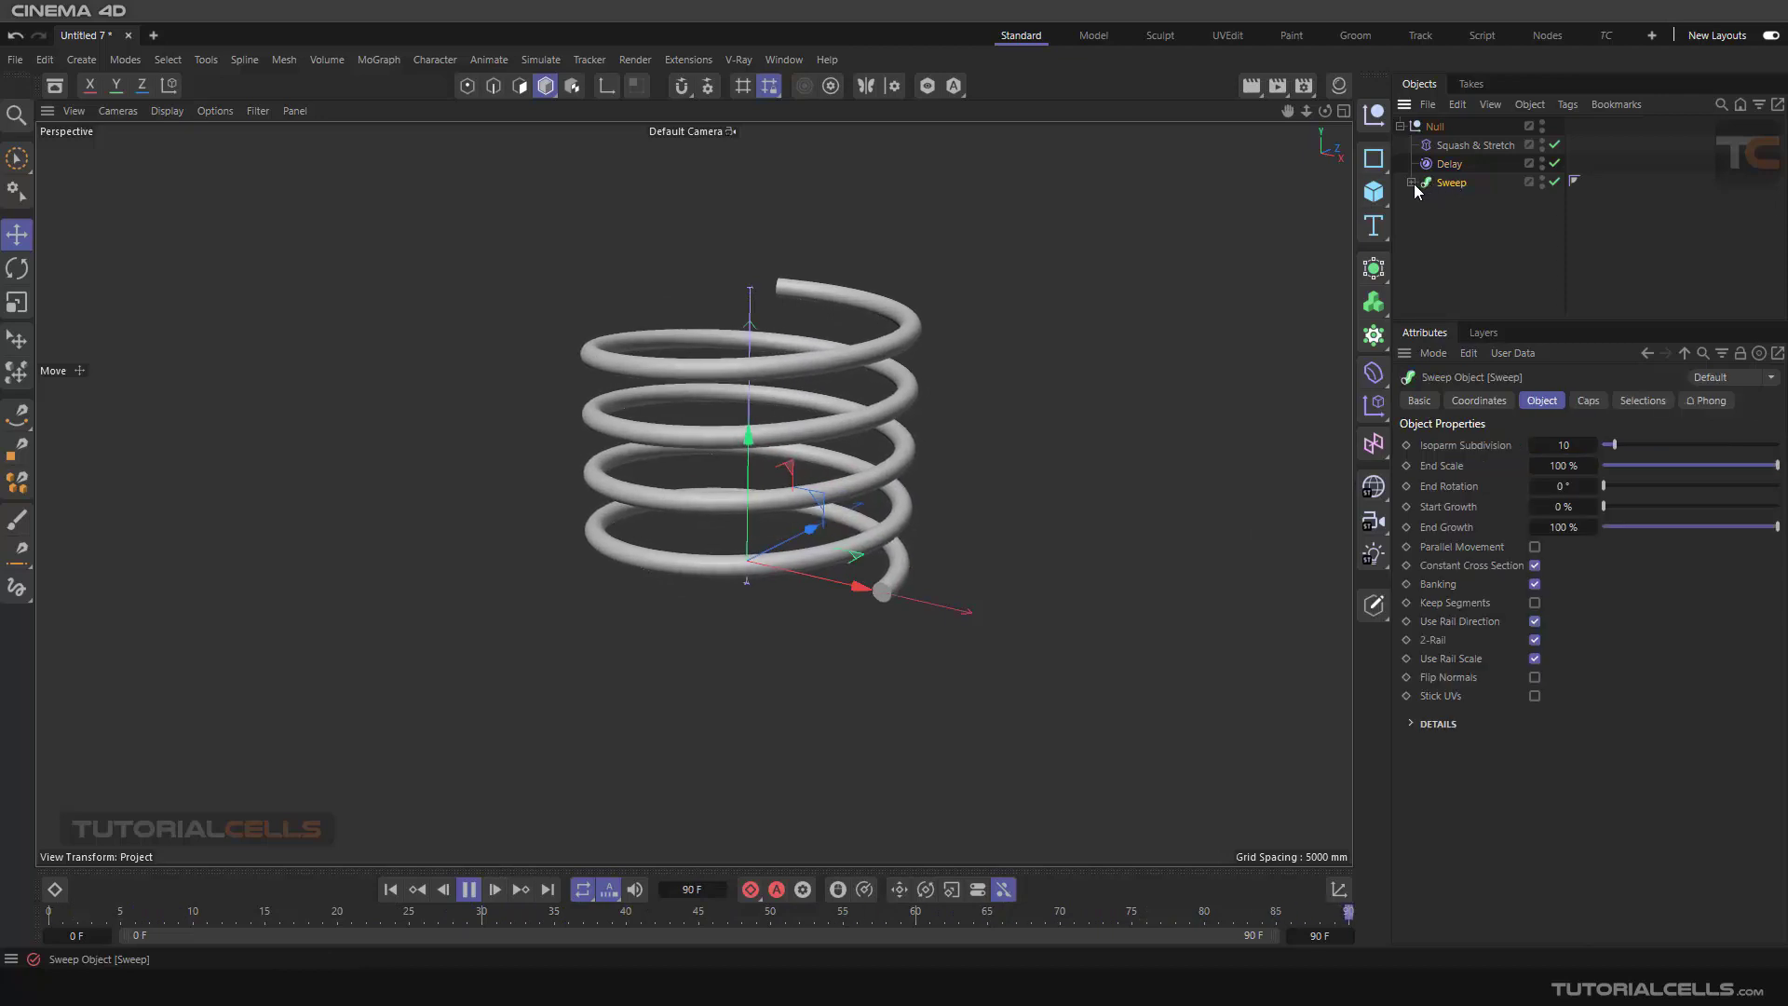
left_click(1448, 146)
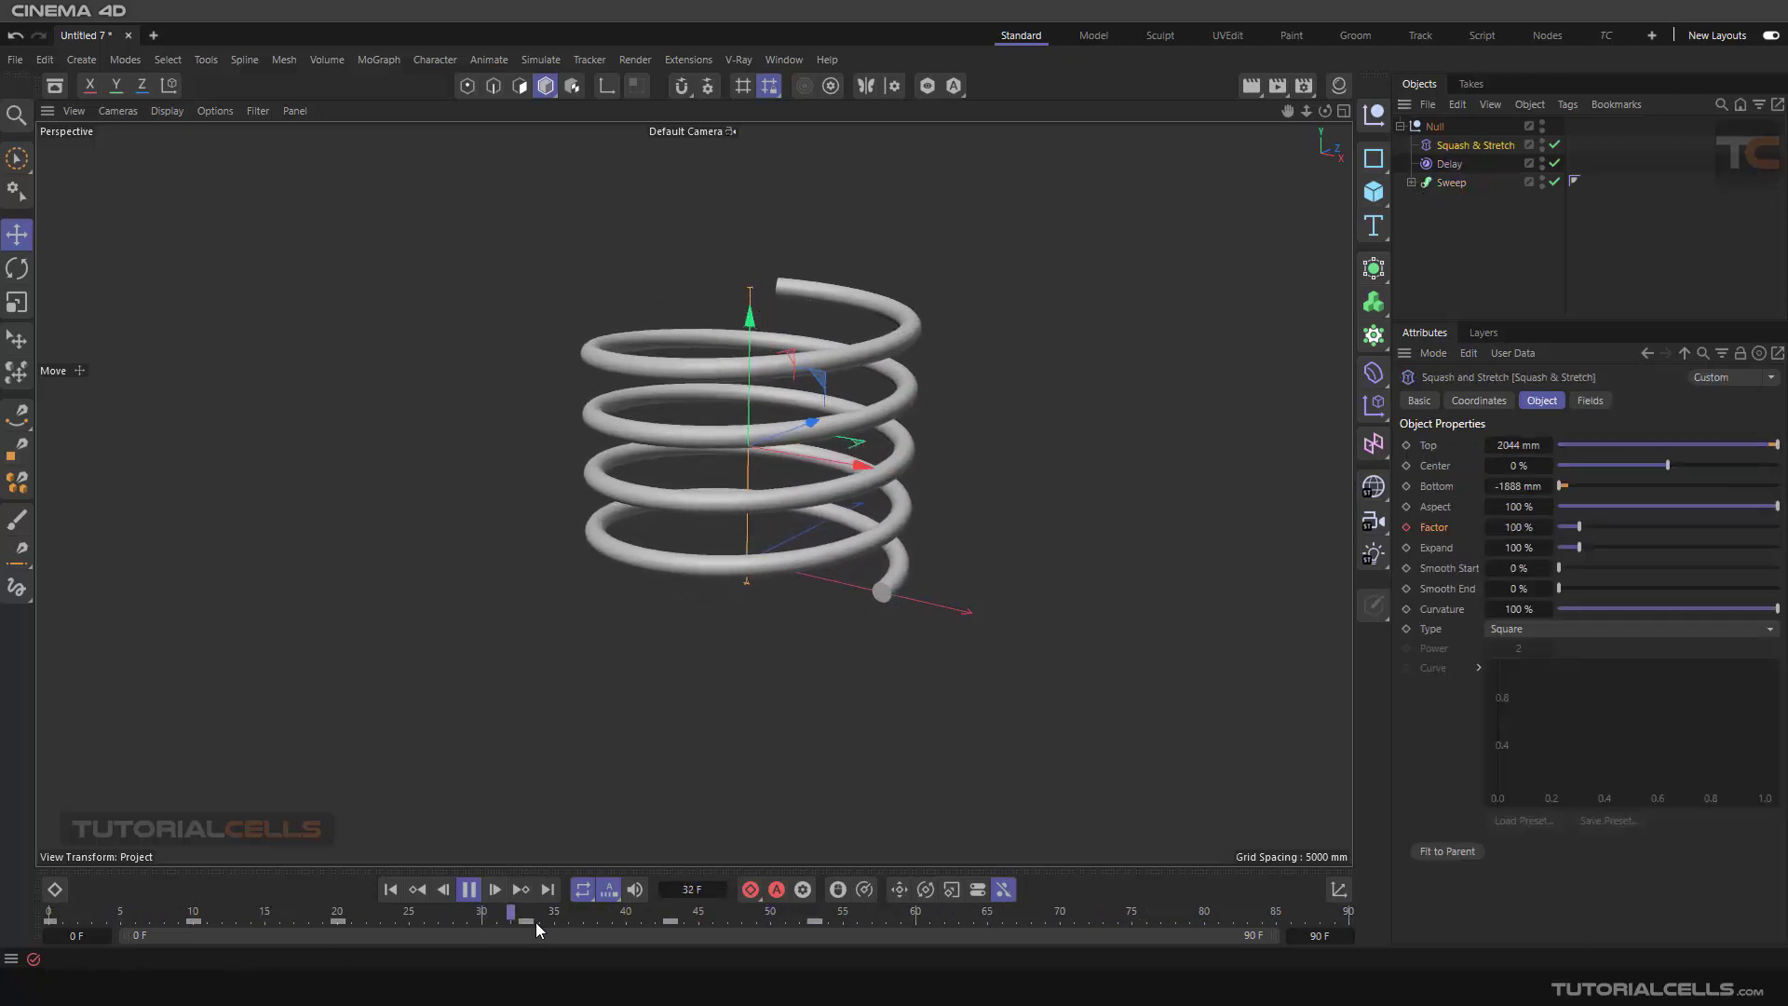
left_click(469, 890)
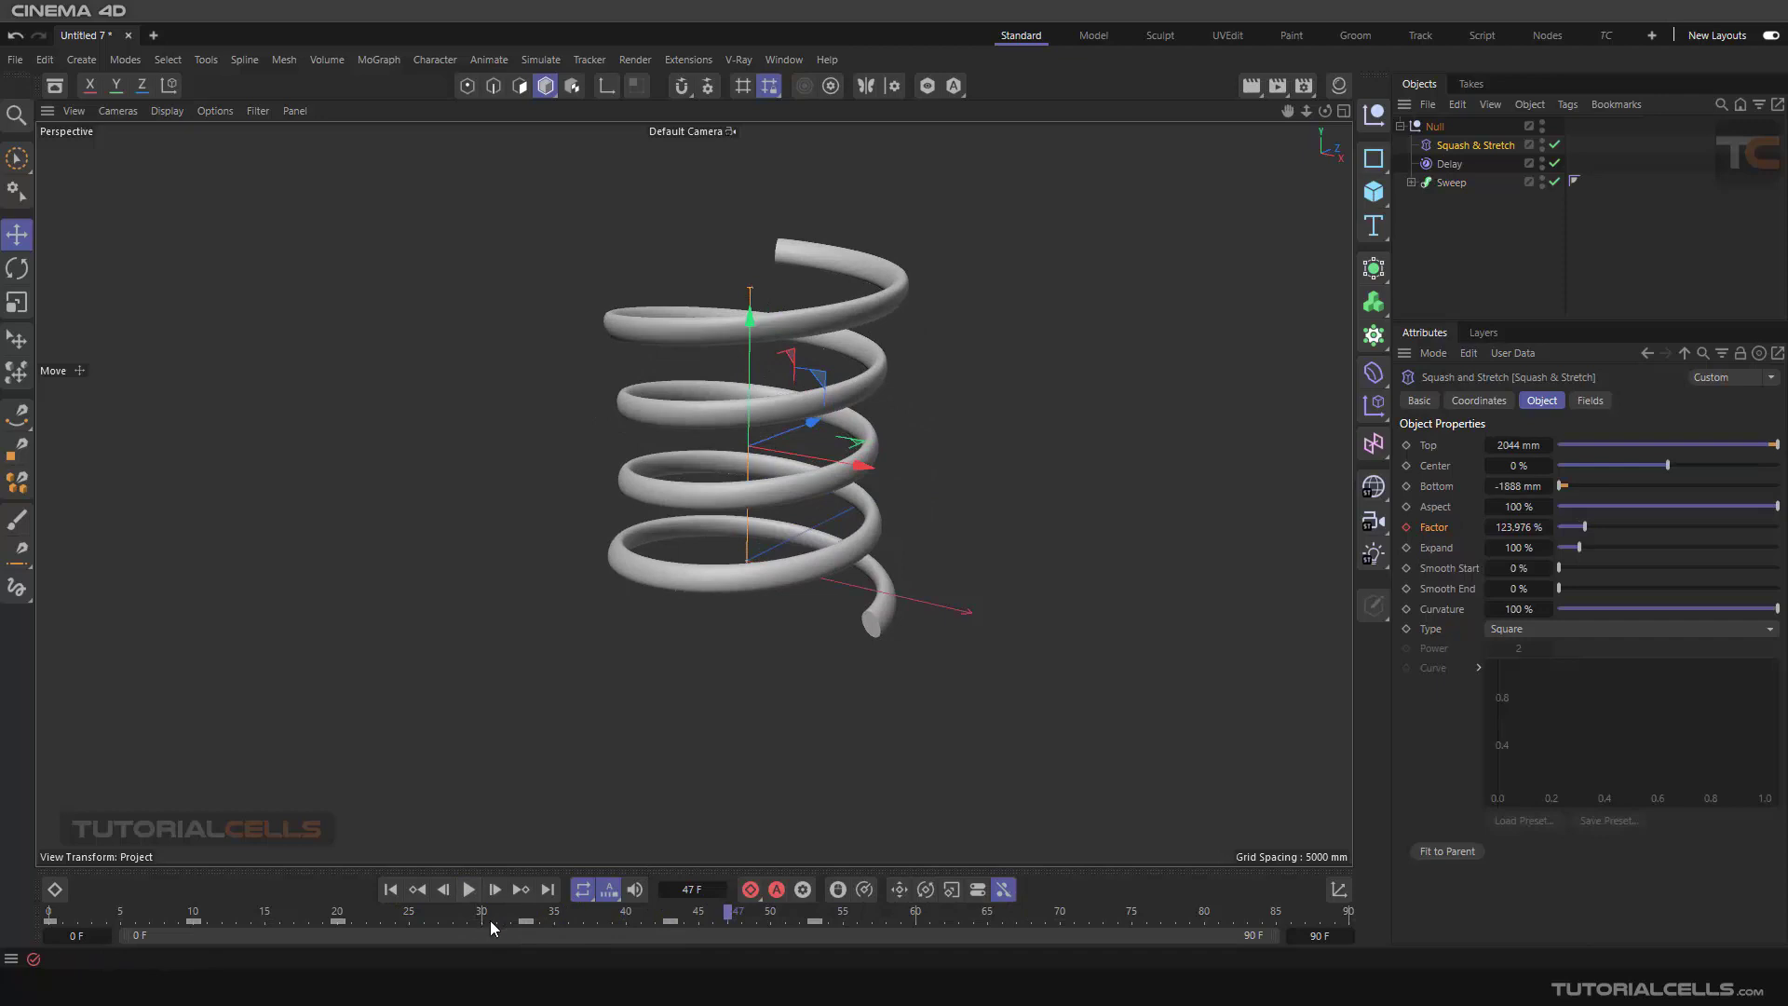
left_click(818, 922)
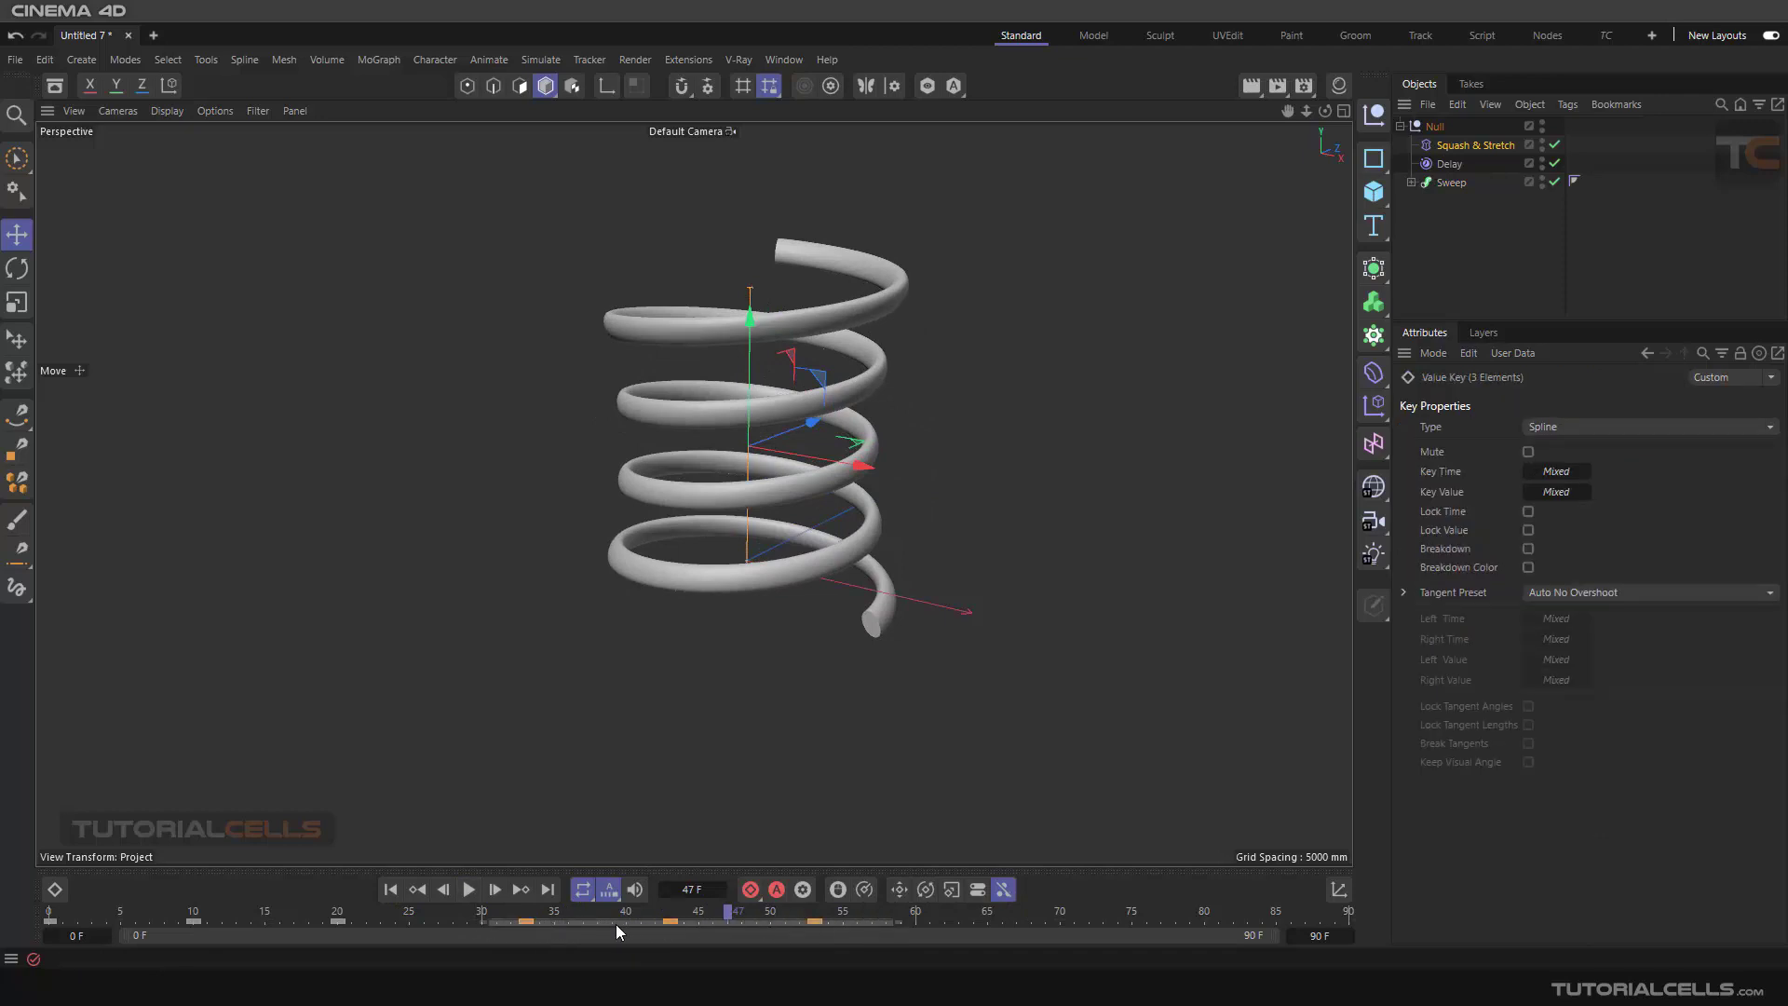
left_click_drag(617, 925, 980, 920)
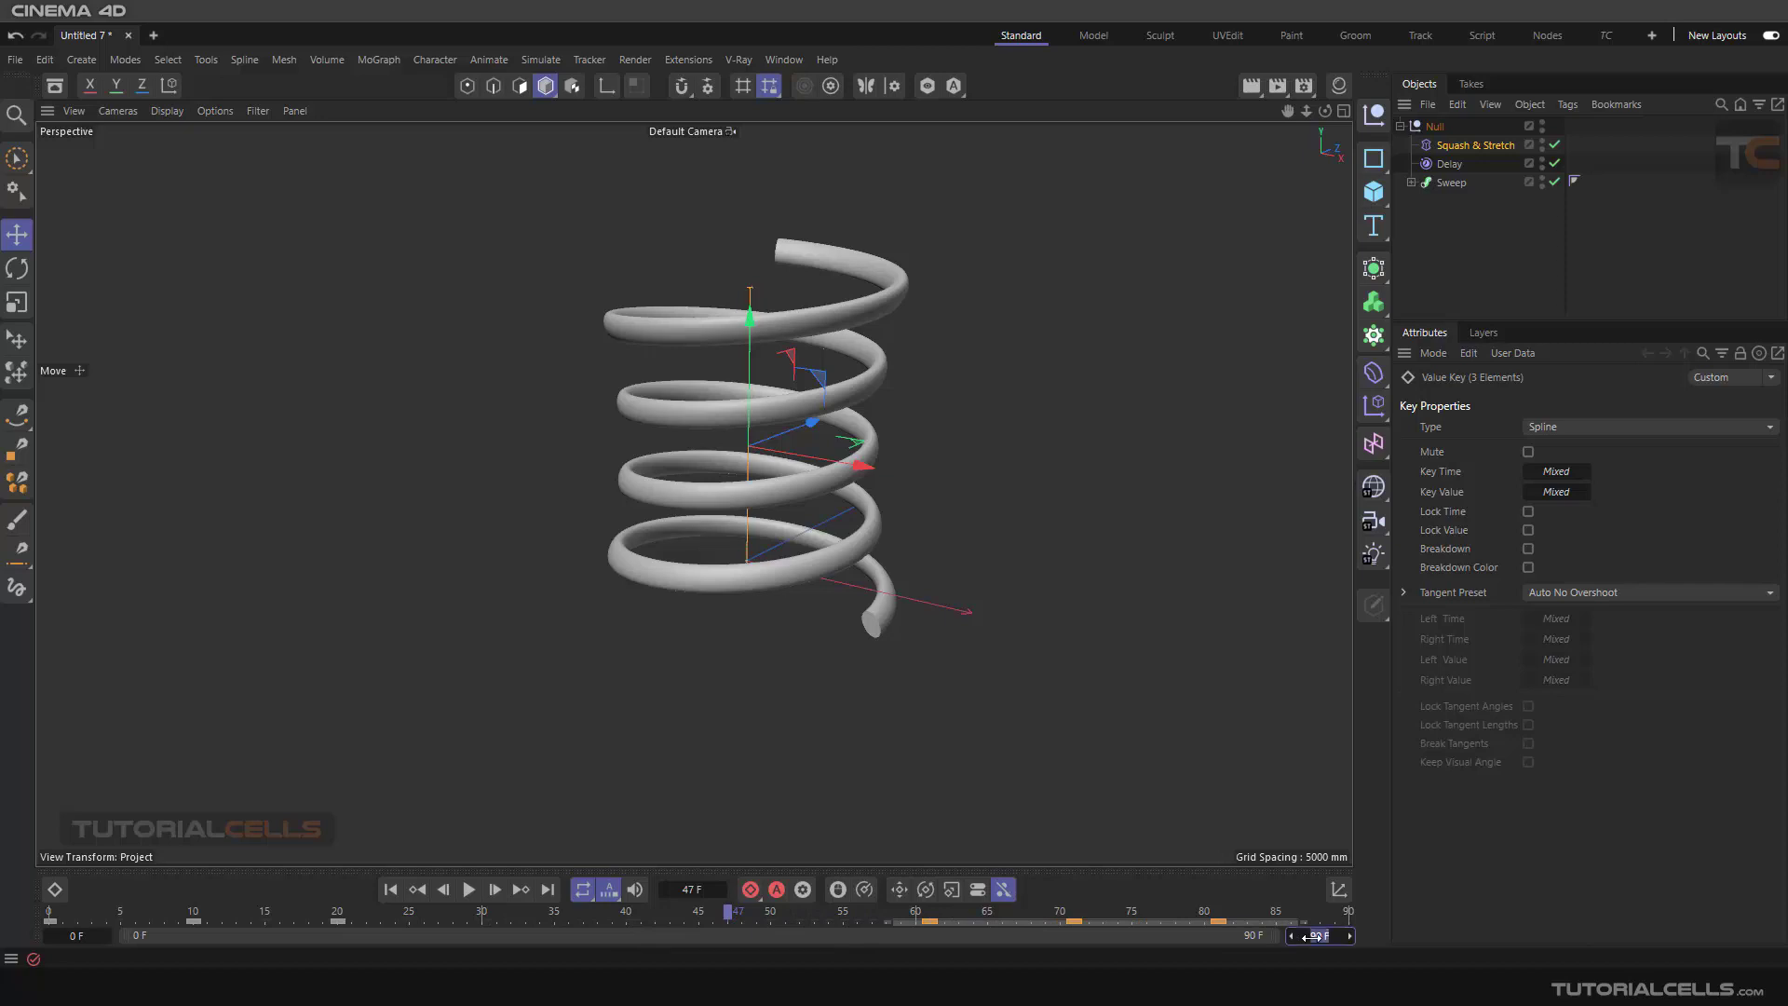
key("Return")
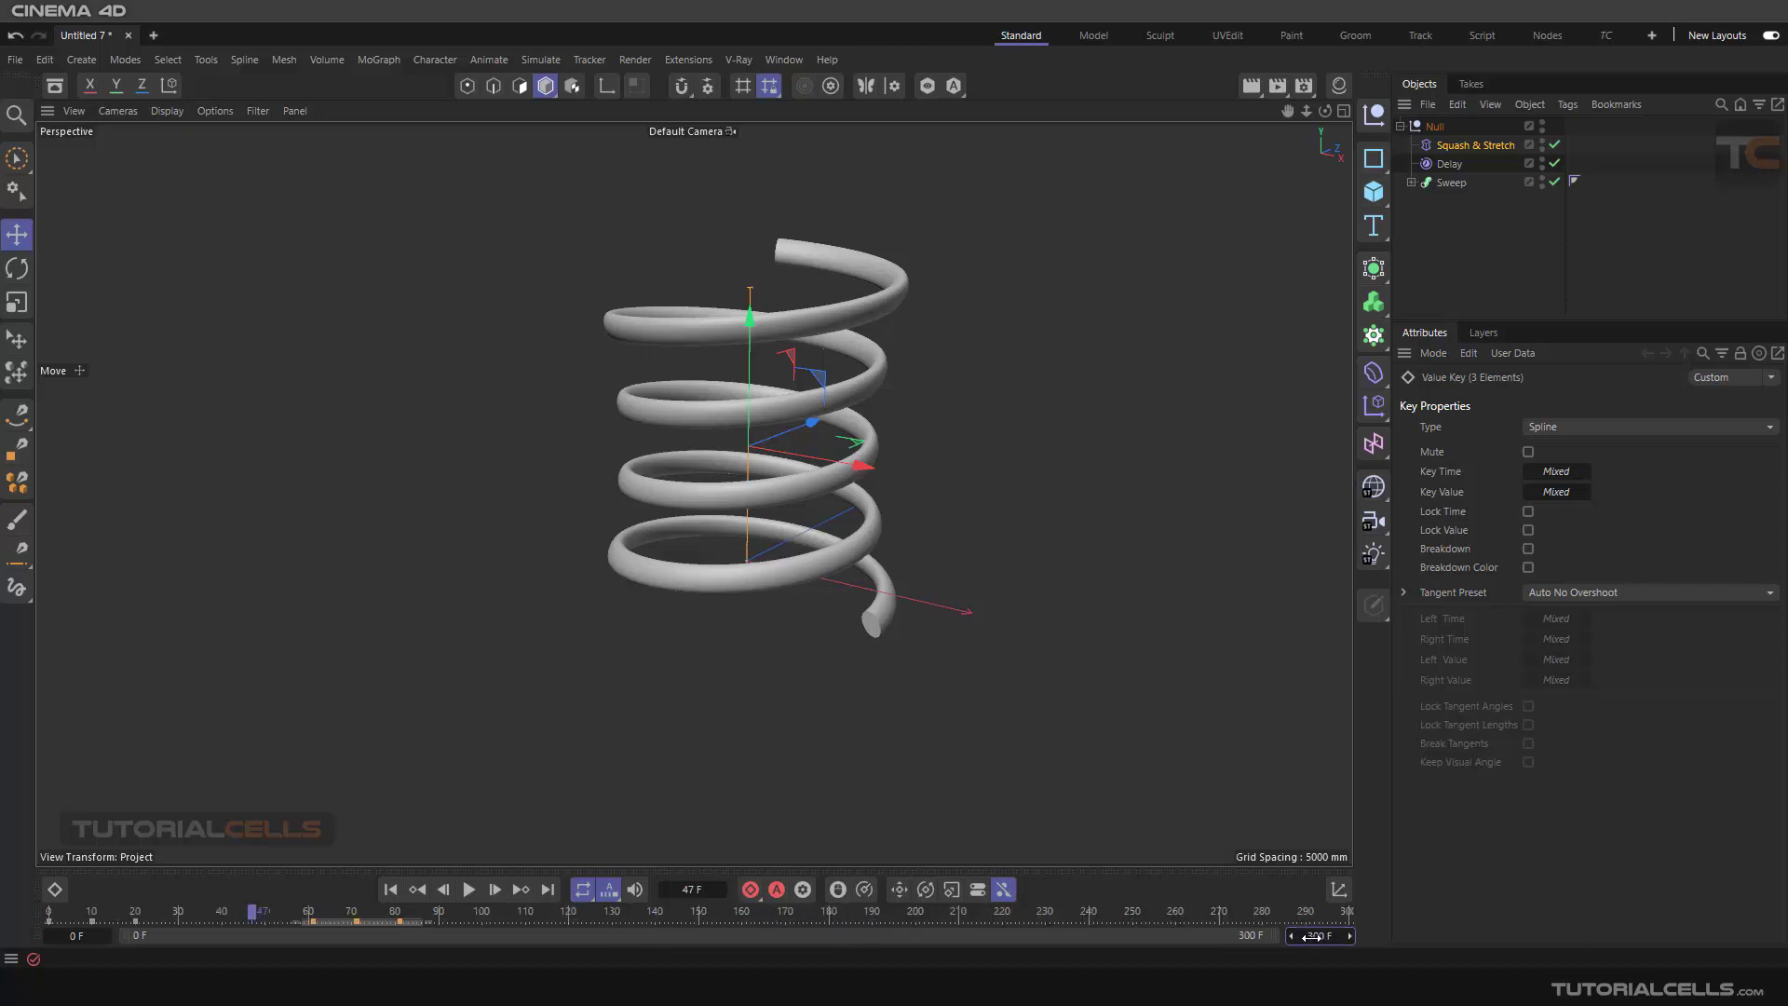
left_click_drag(370, 920, 448, 915)
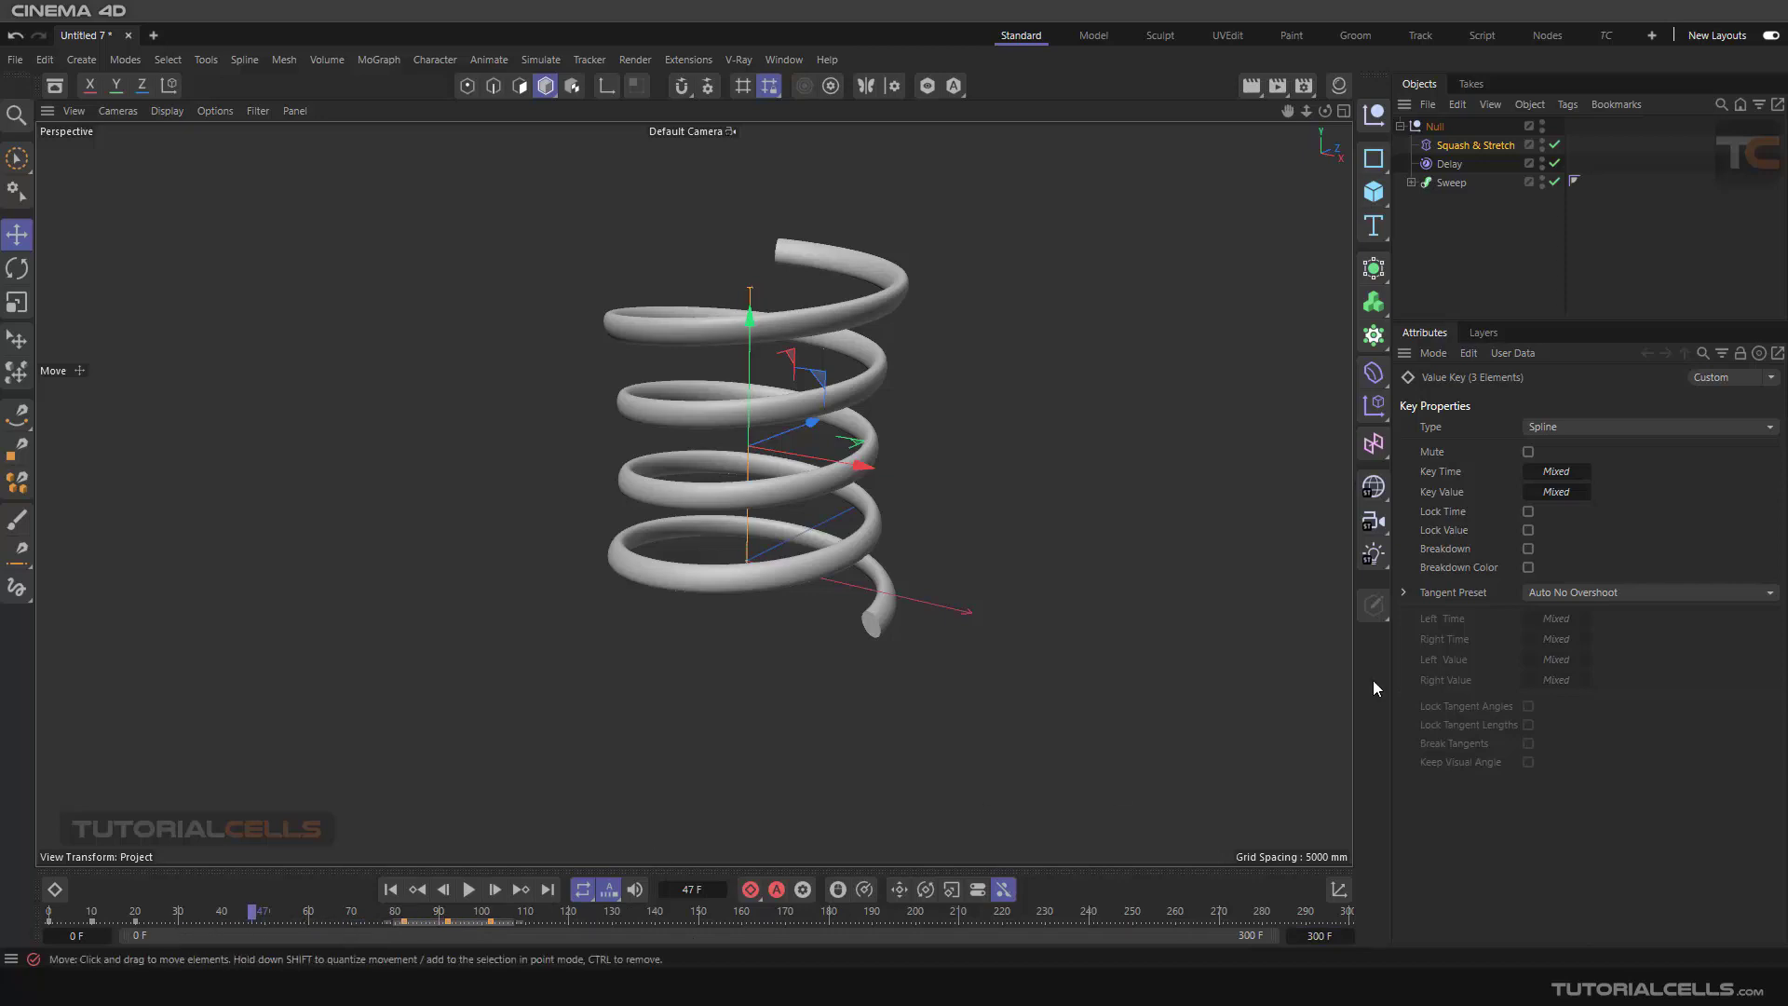
Step: Raise the Delay Strength through 89% and 92% to 95% while replaying the animation from the start
left_click(1450, 166)
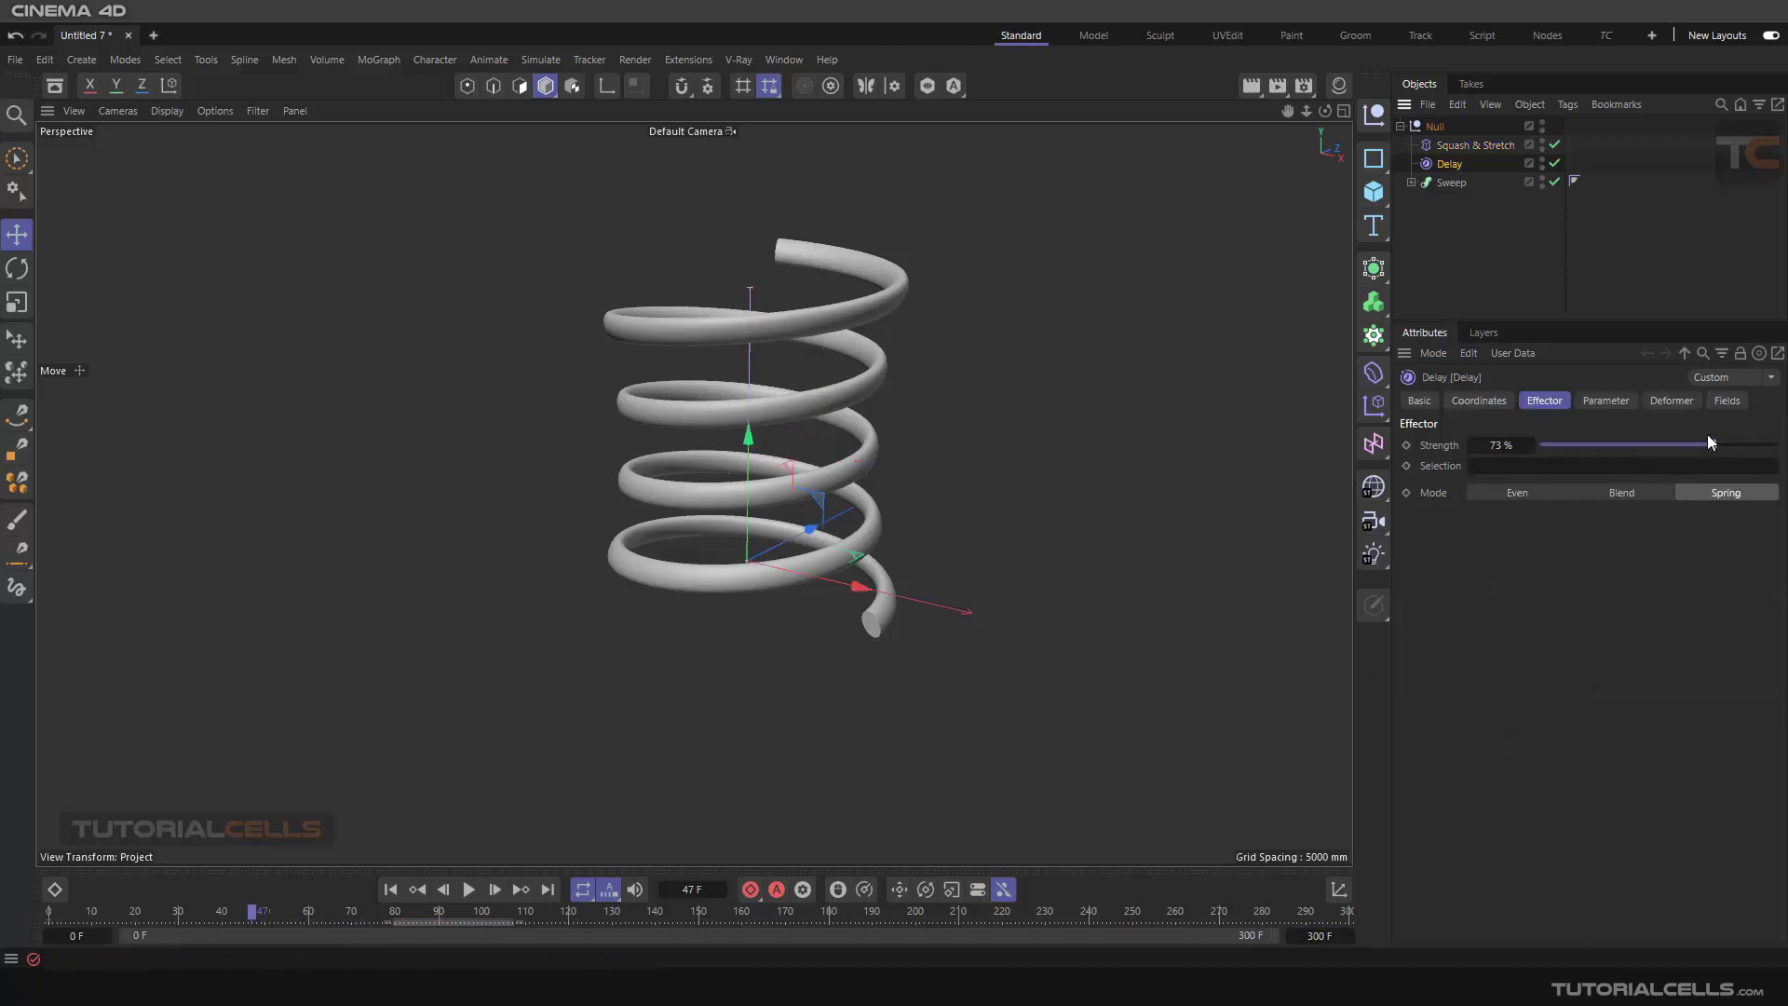
left_click_drag(1710, 442, 1751, 444)
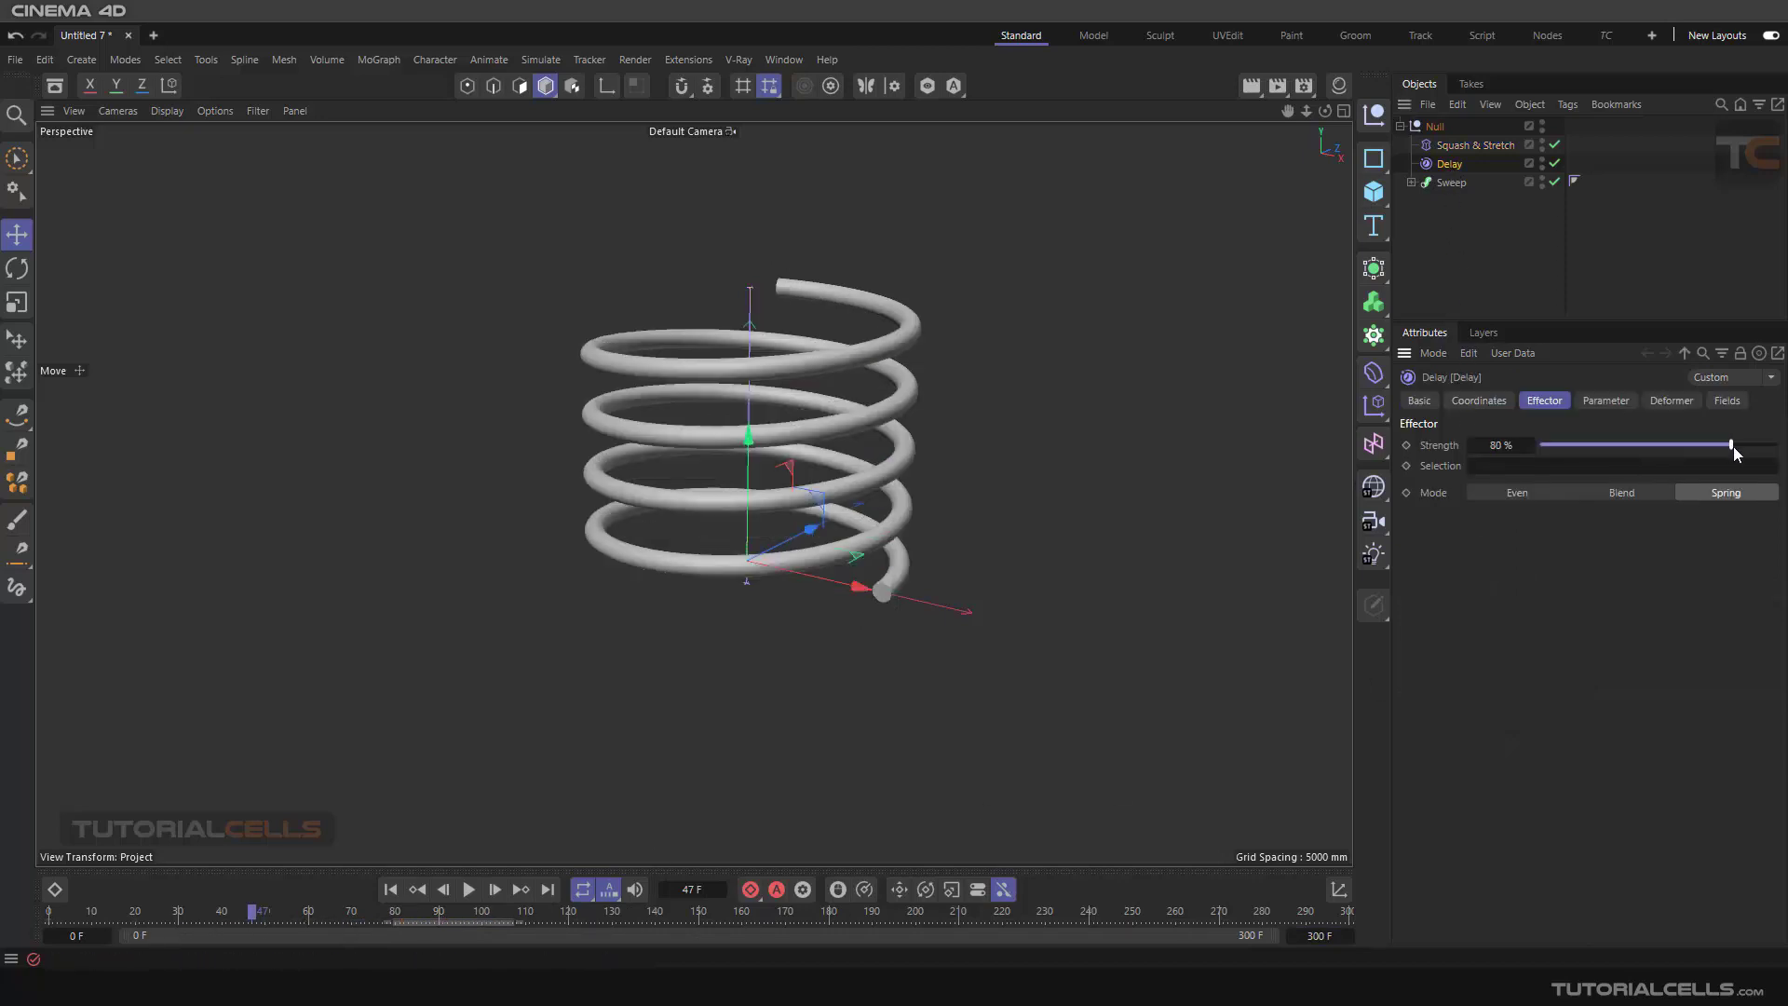
left_click(469, 889)
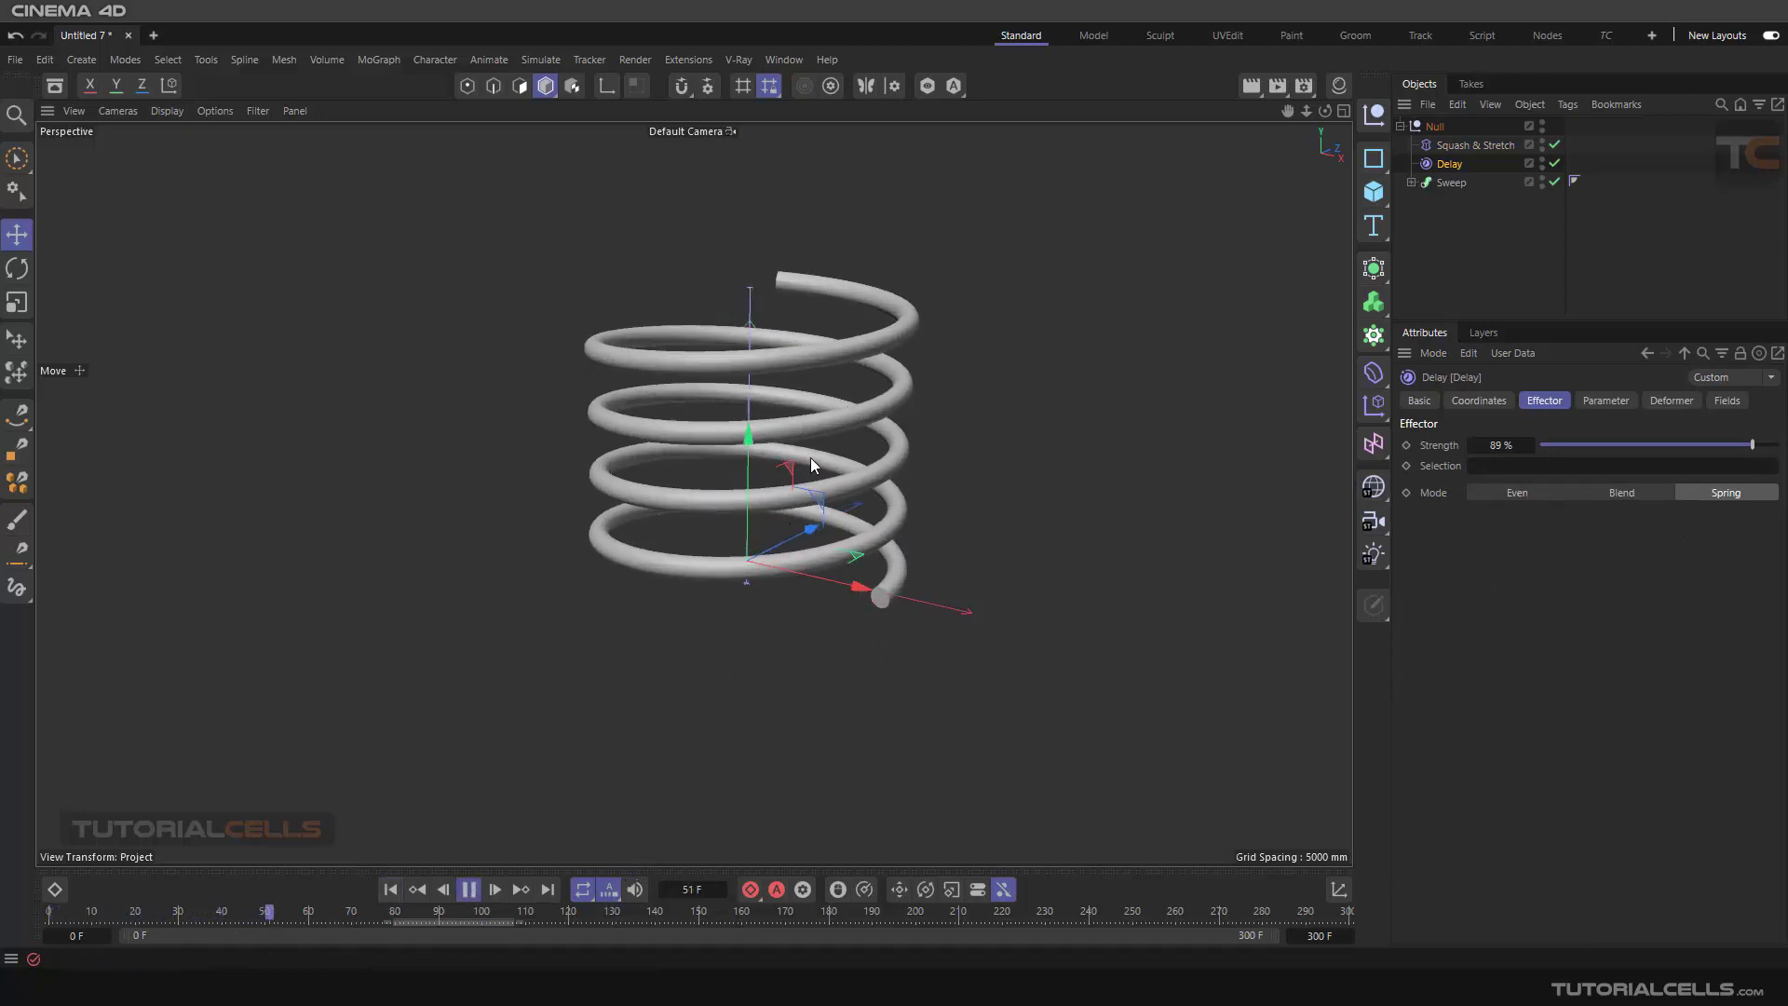
left_click_drag(1752, 445, 1764, 447)
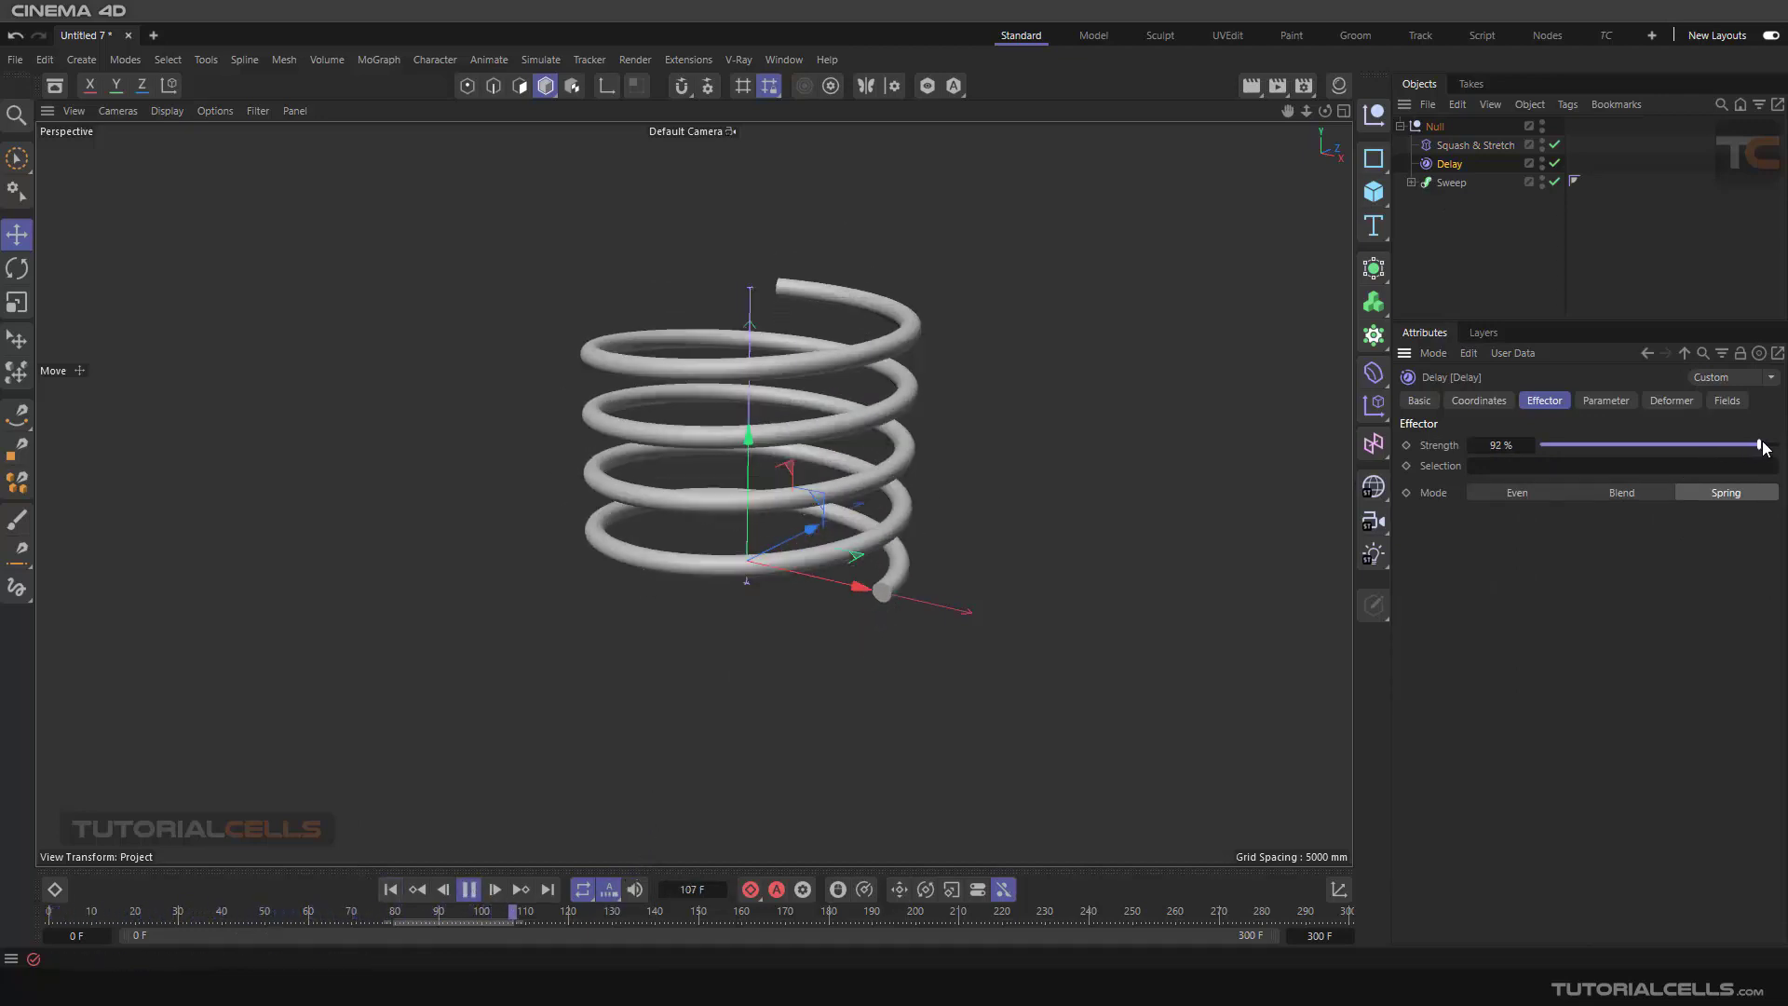
left_click(391, 890)
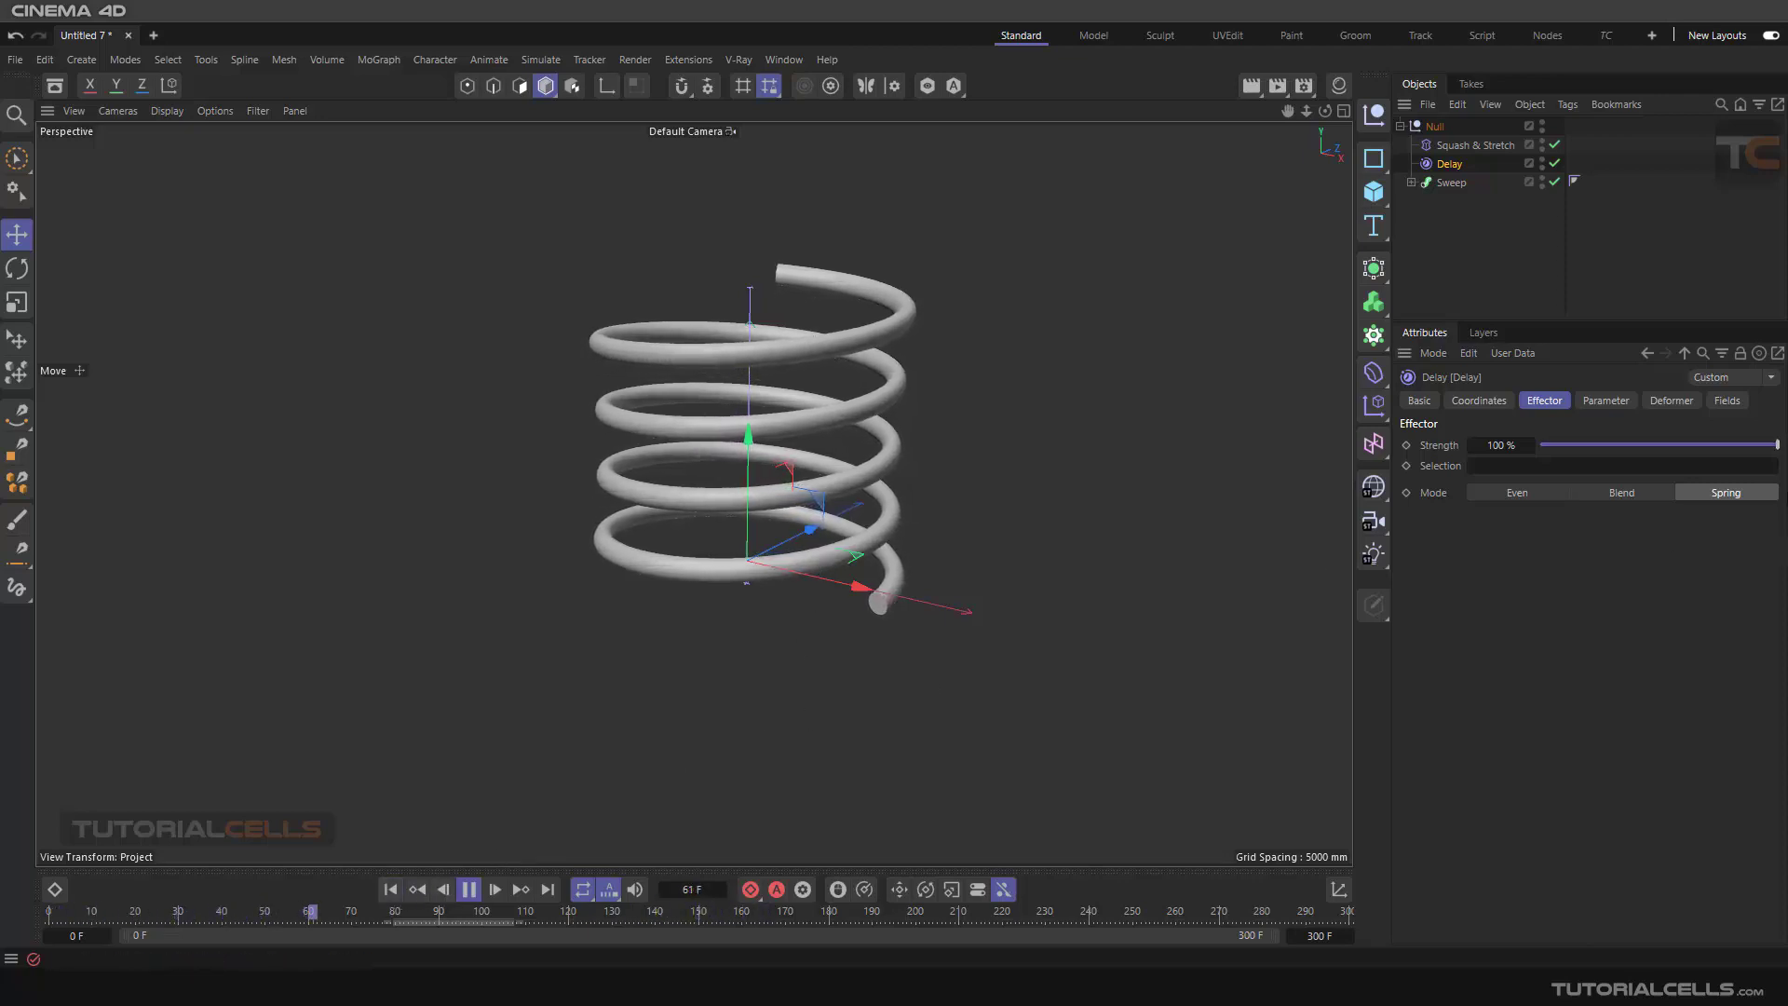
left_click_drag(1775, 446, 1768, 446)
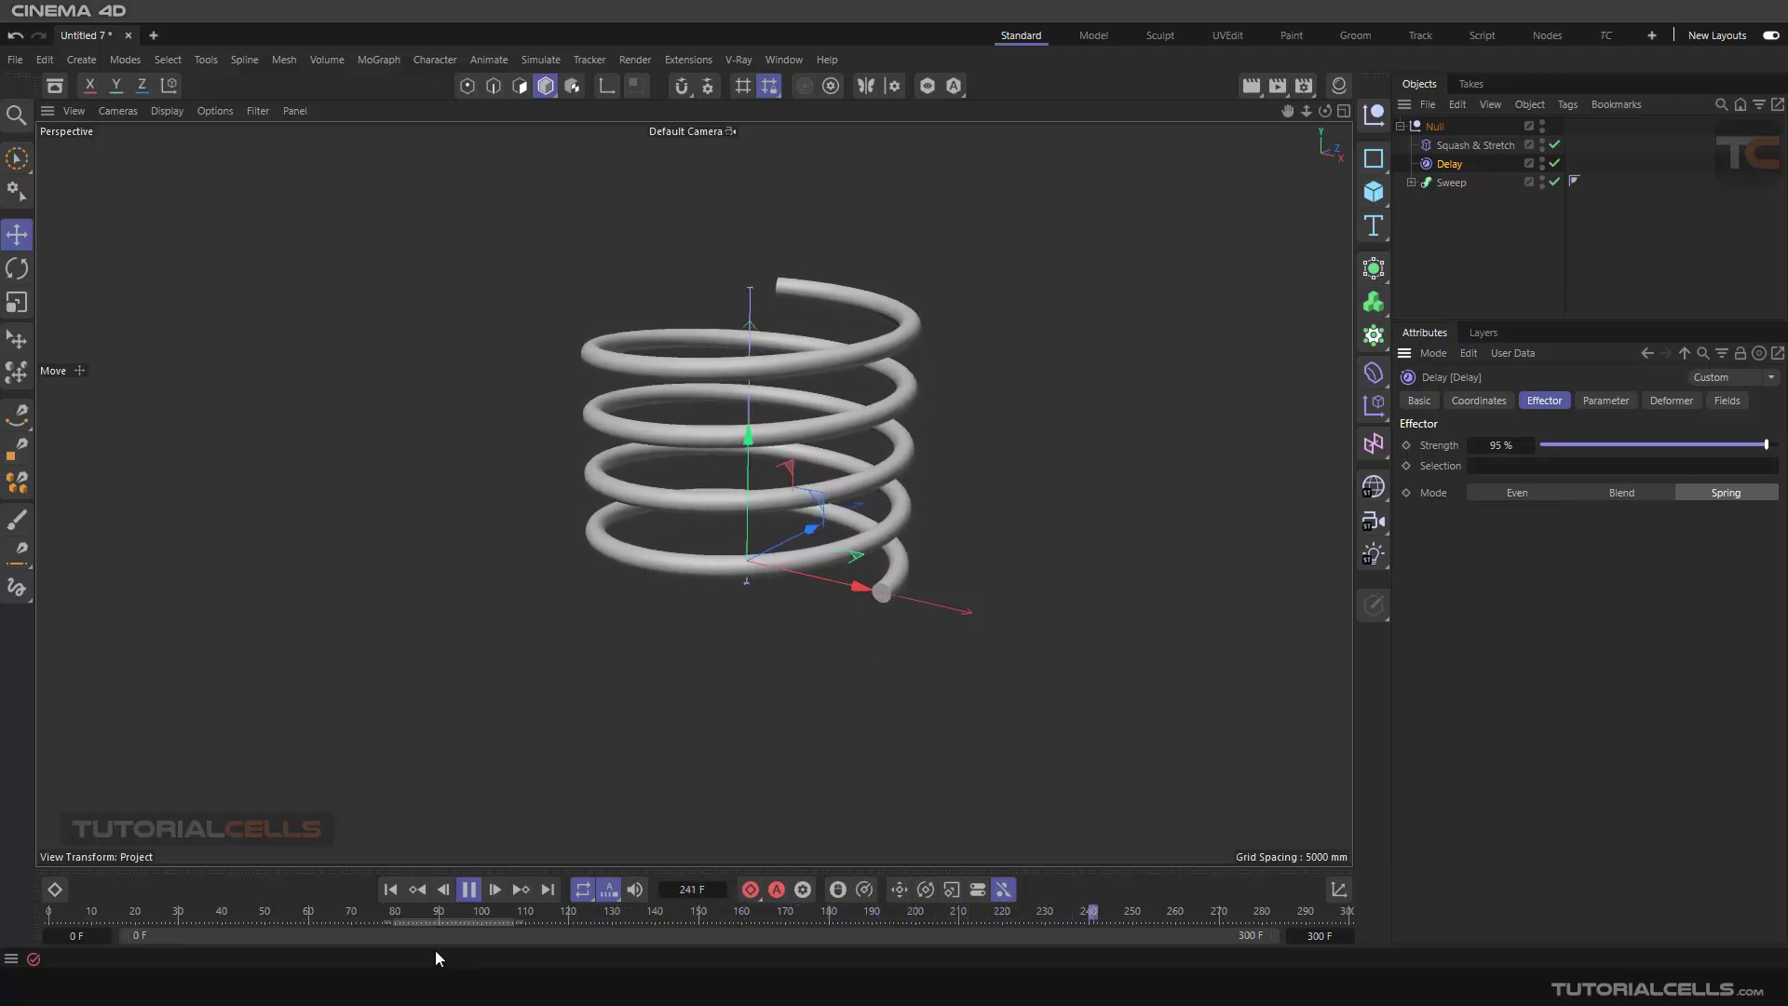
left_click(391, 891)
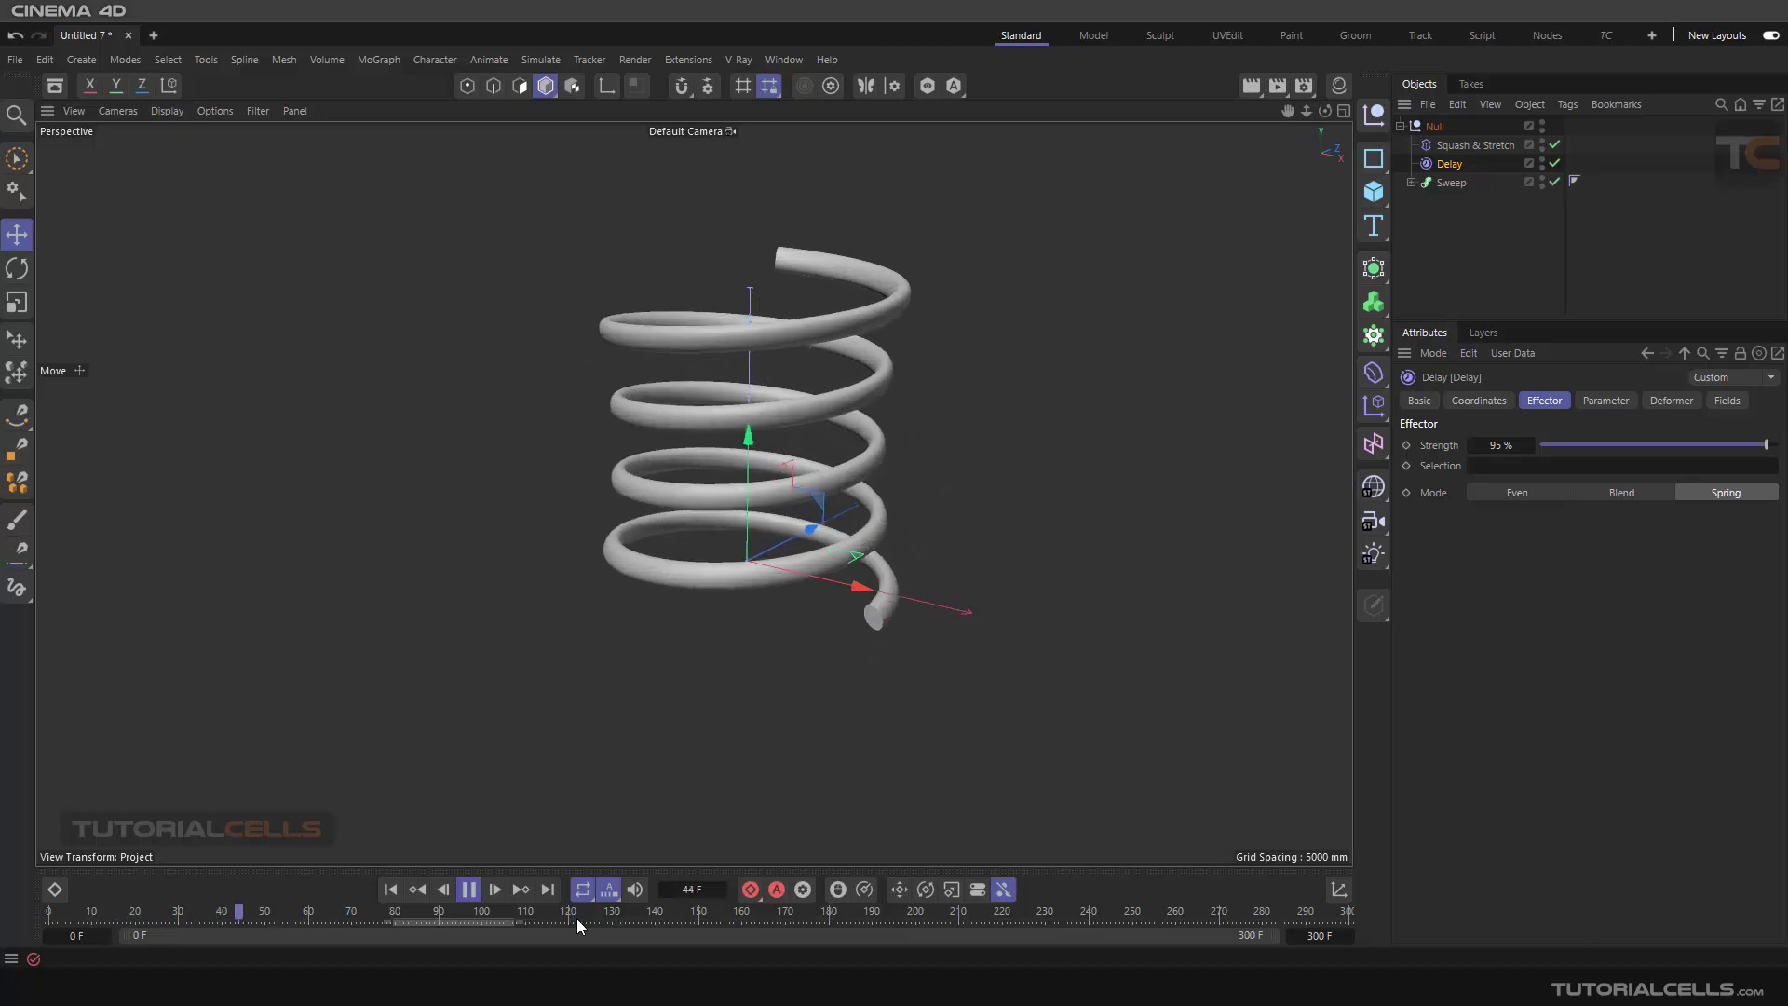